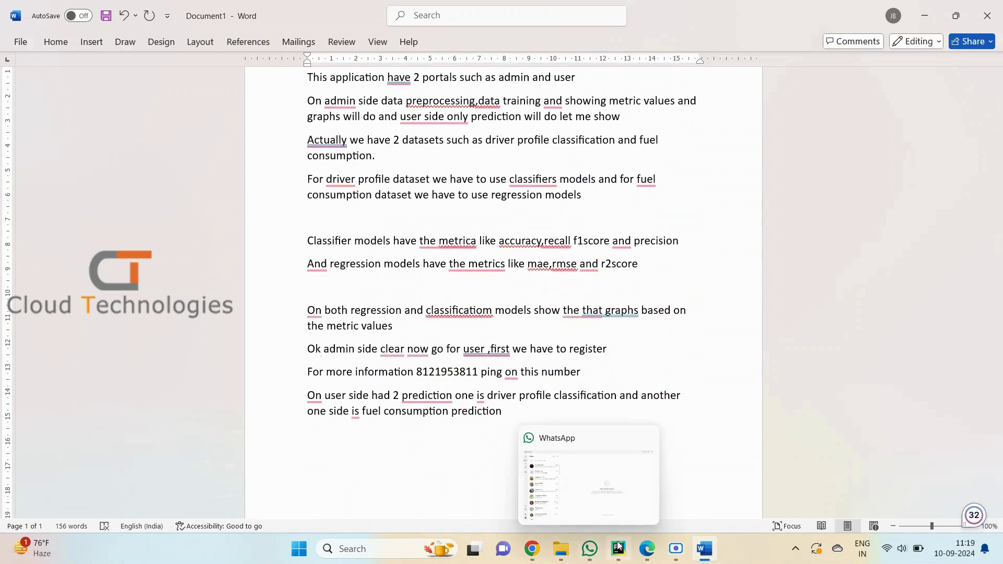
- Switch to the User window in Chrome and view the Driving Profile Classification and Fuel Consumption Prediction pages
{"action": "mouse_move", "coordinate": [520, 562]}
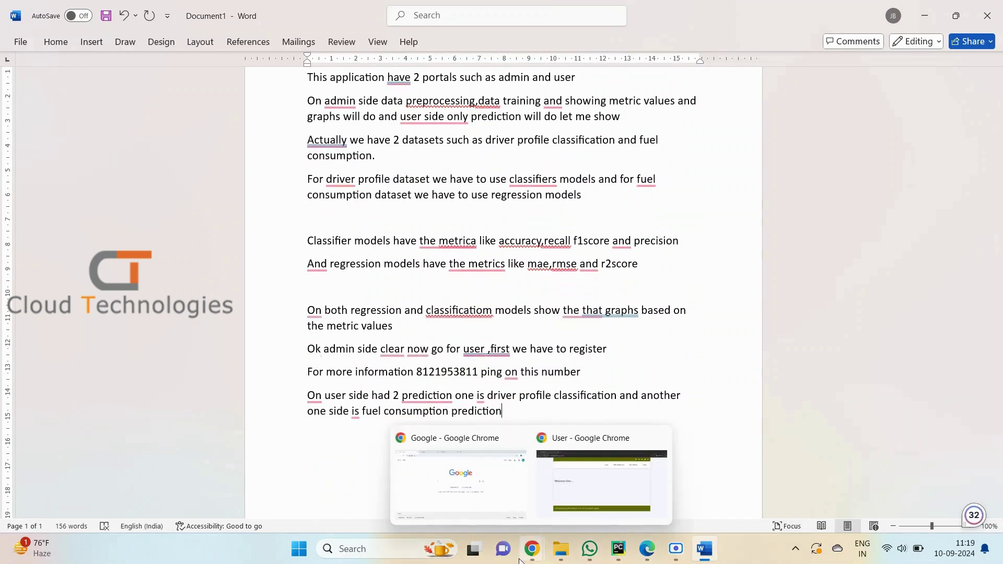
{"action": "left_click", "coordinate": [568, 518]}
{"action": "left_click", "coordinate": [533, 115]}
{"action": "left_click", "coordinate": [609, 117]}
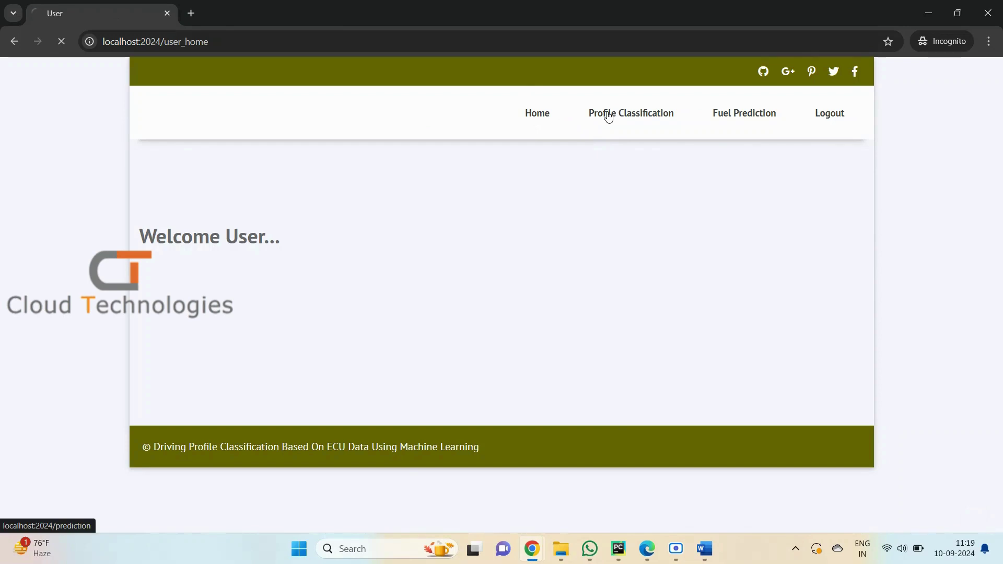
{"action": "scroll", "coordinate": [621, 210], "scroll_direction": "down", "scroll_amount": 1}
{"action": "scroll", "coordinate": [622, 211], "scroll_direction": "up", "scroll_amount": 1}
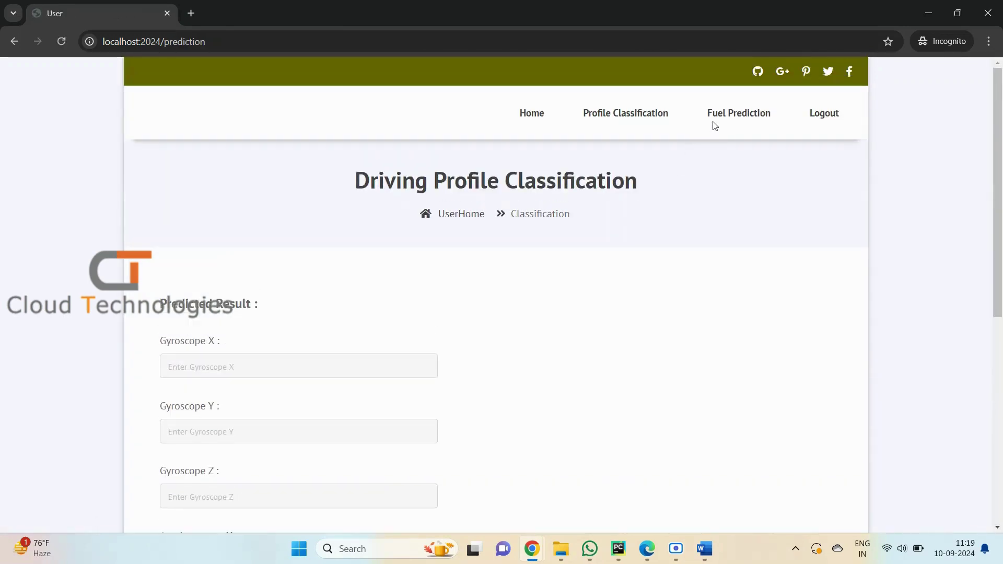
{"action": "left_click", "coordinate": [721, 118]}
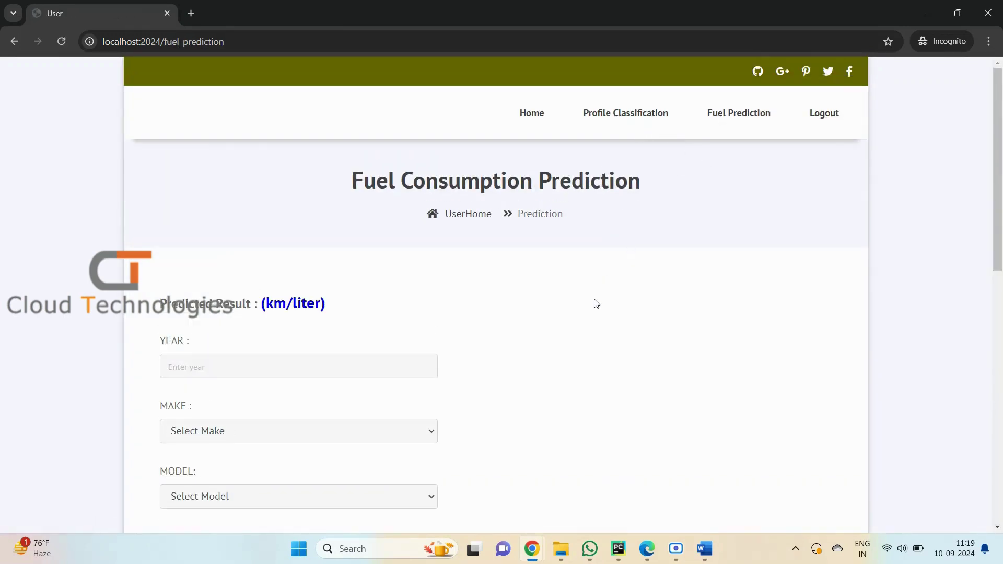
{"action": "left_click", "coordinate": [609, 113]}
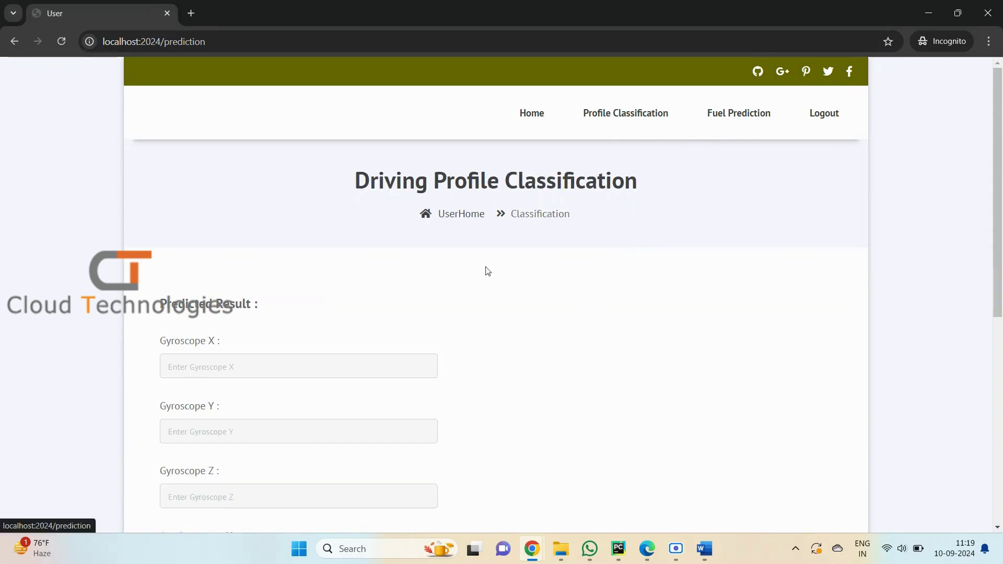
- Return to the Word document and append "let me show the datasets" after "fuel consumption prediction"
{"action": "left_click", "coordinate": [705, 548]}
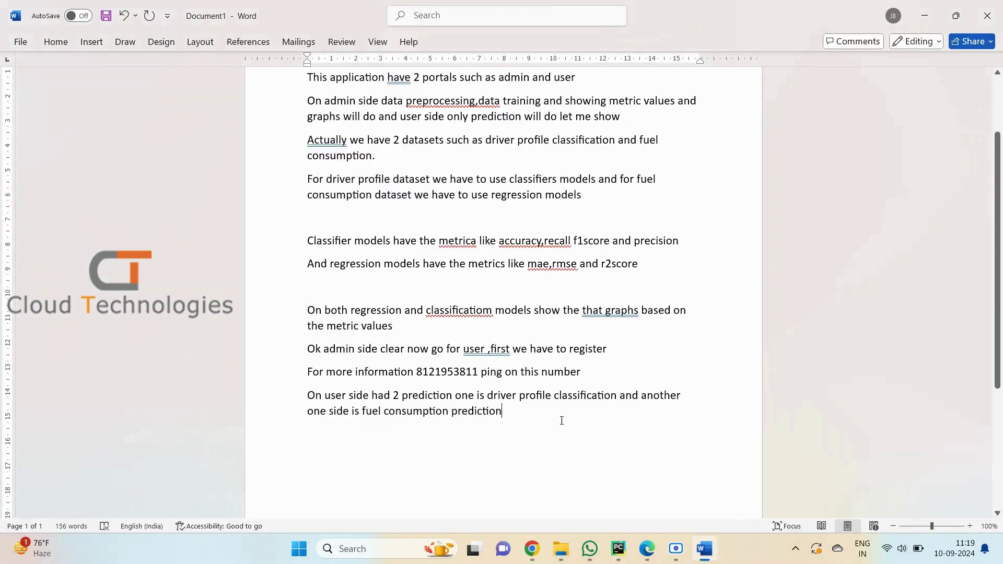
{"action": "type", "text": "leyt"}
{"action": "key", "text": "BackSpace"}
{"action": "key", "text": "BackSpace"}
{"action": "key", "text": "BackSpace"}
{"action": "type", "text": "r"}
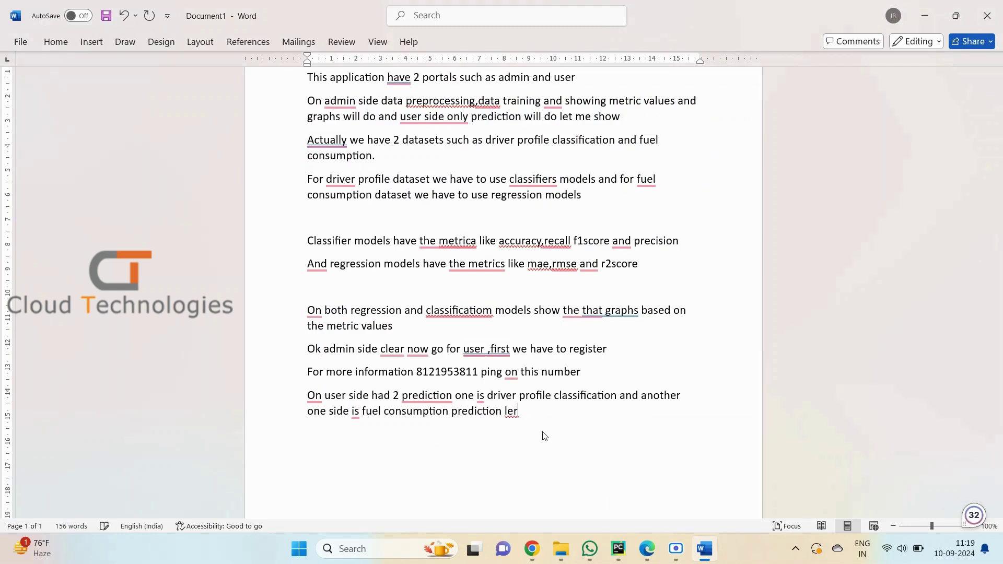
{"action": "key", "text": "BackSpace"}
{"action": "type", "text": "t me show the datasets"}
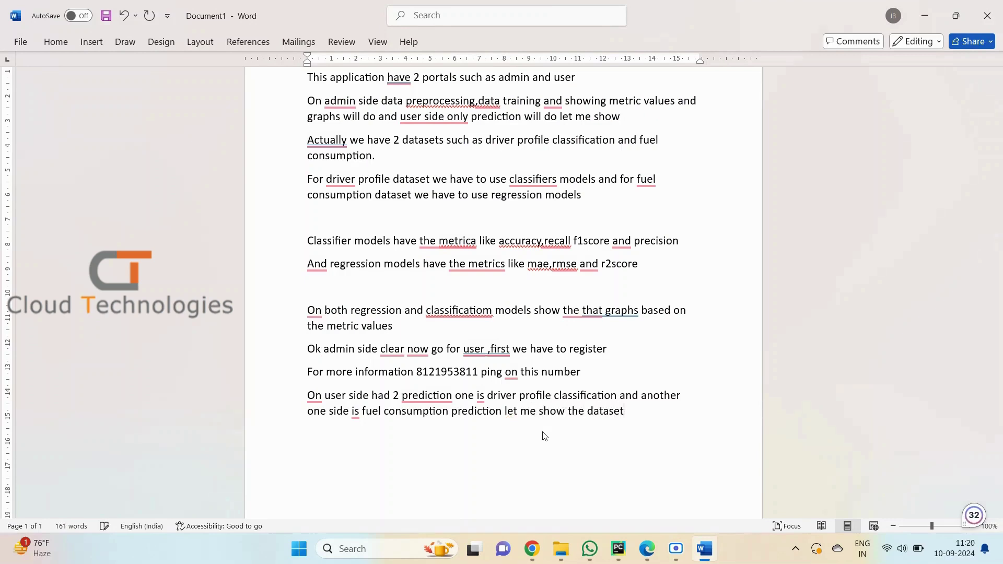
- Switch to PyCharm, reveal the project's dataset folder in File Explorer and open that folder
{"action": "left_click", "coordinate": [925, 16]}
{"action": "left_click", "coordinate": [618, 548]}
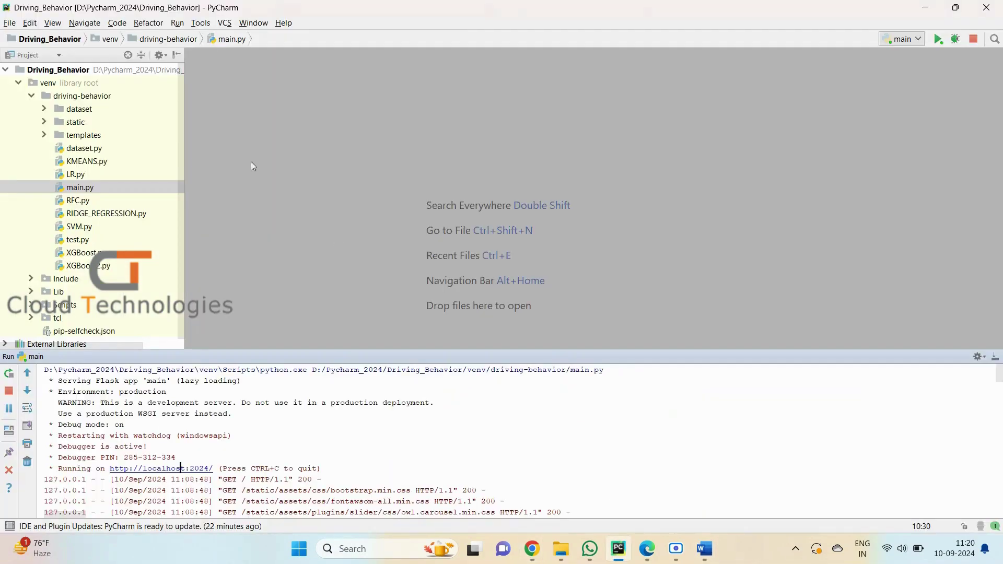
{"action": "left_click", "coordinate": [44, 109]}
{"action": "left_click", "coordinate": [60, 108]}
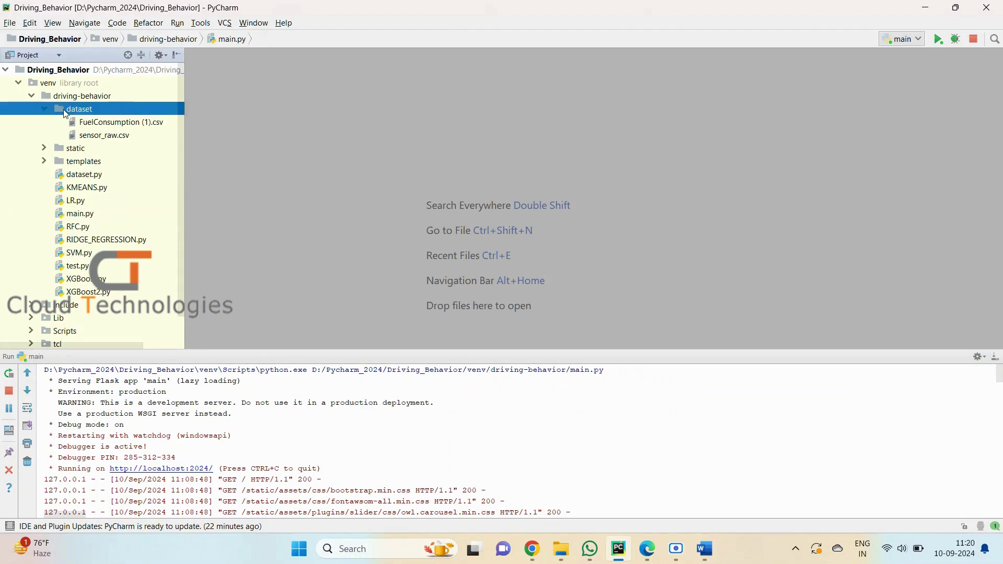
{"action": "right_click", "coordinate": [63, 109]}
{"action": "left_click", "coordinate": [114, 373]}
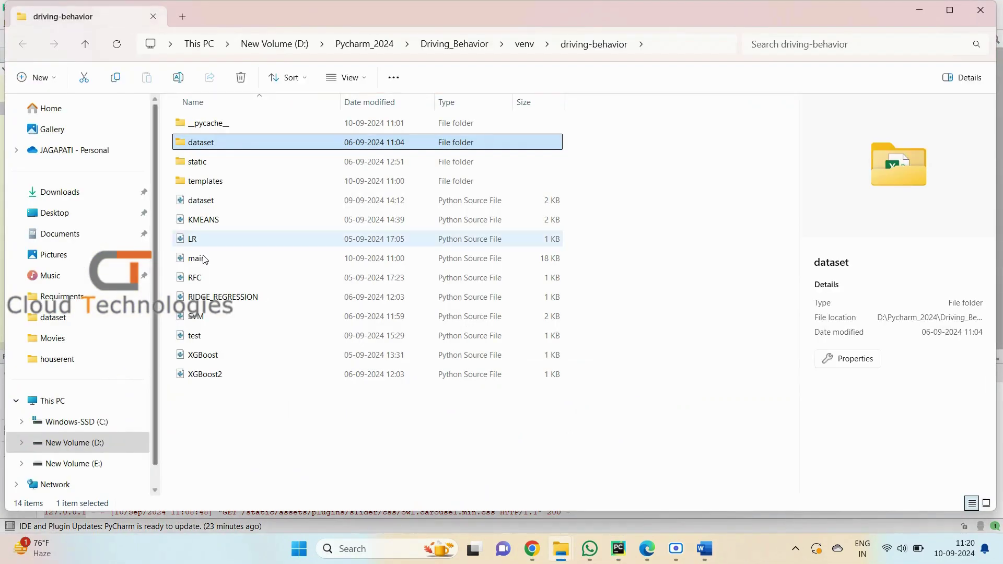
{"action": "double_click", "coordinate": [239, 141]}
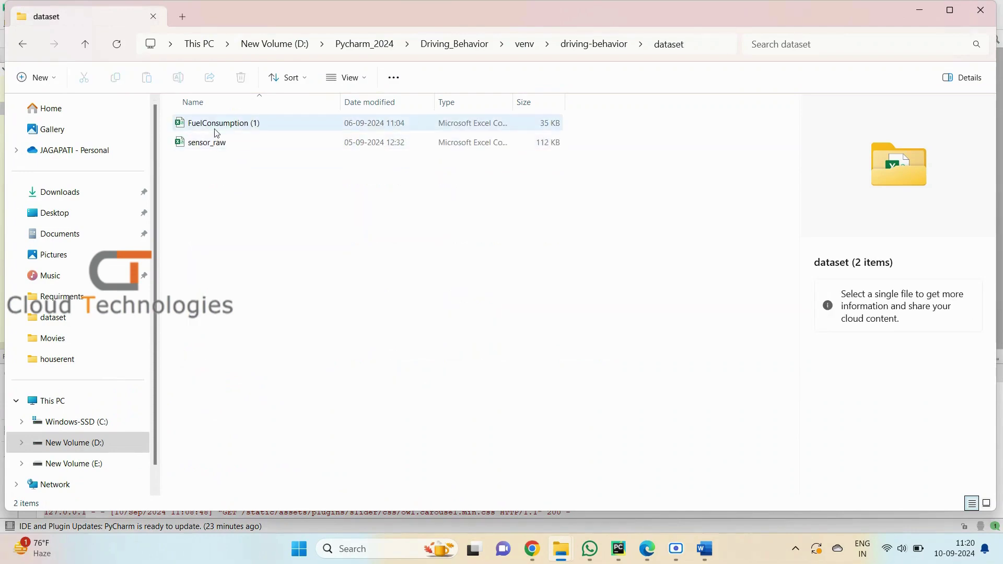
- Open the sensor_raw dataset in Excel, review its rows down to the end and its Target(Class) header, and minimise the workbook
{"action": "left_click", "coordinate": [220, 142]}
{"action": "double_click", "coordinate": [220, 143]}
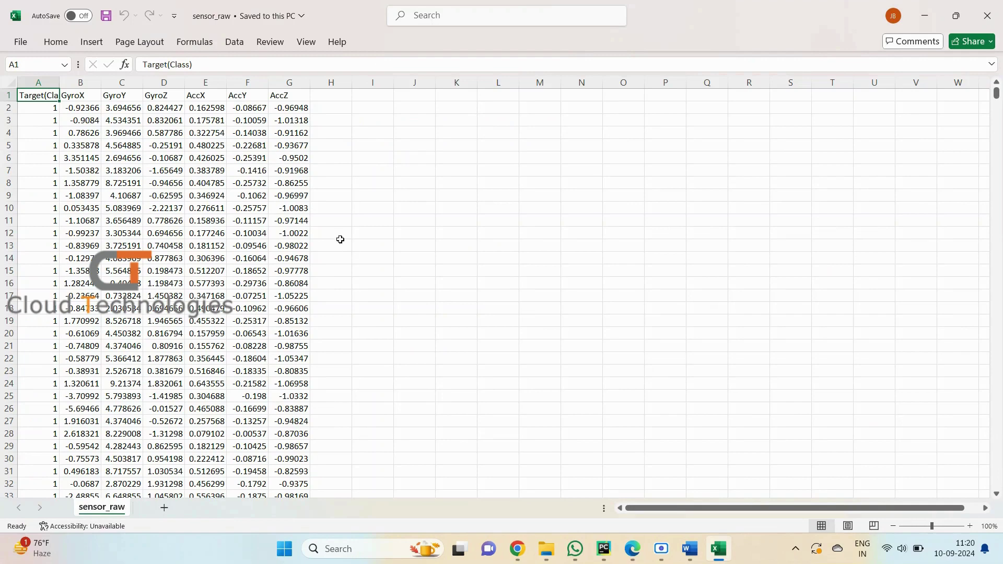
{"action": "scroll", "coordinate": [407, 228], "scroll_direction": "down", "scroll_amount": 7}
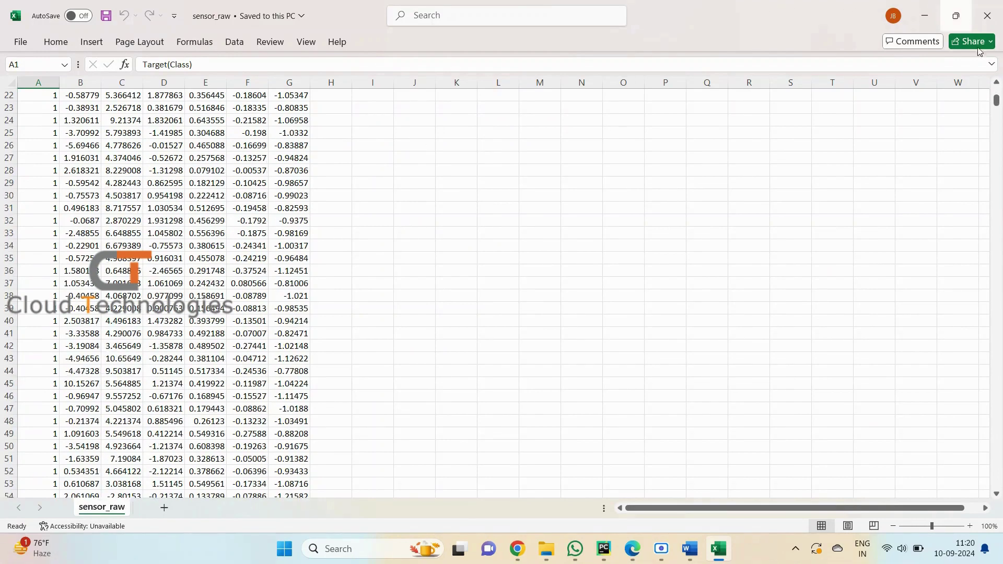
{"action": "left_click_drag", "start_coordinate": [999, 103], "coordinate": [949, 494]}
{"action": "scroll", "coordinate": [414, 396], "scroll_direction": "down", "scroll_amount": 2}
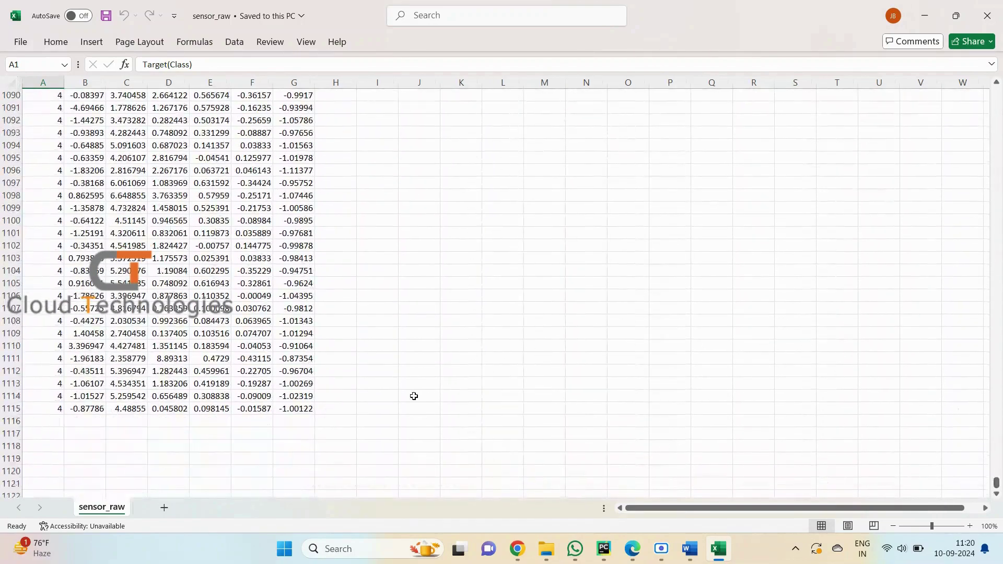
{"action": "scroll", "coordinate": [284, 378], "scroll_direction": "up", "scroll_amount": 20}
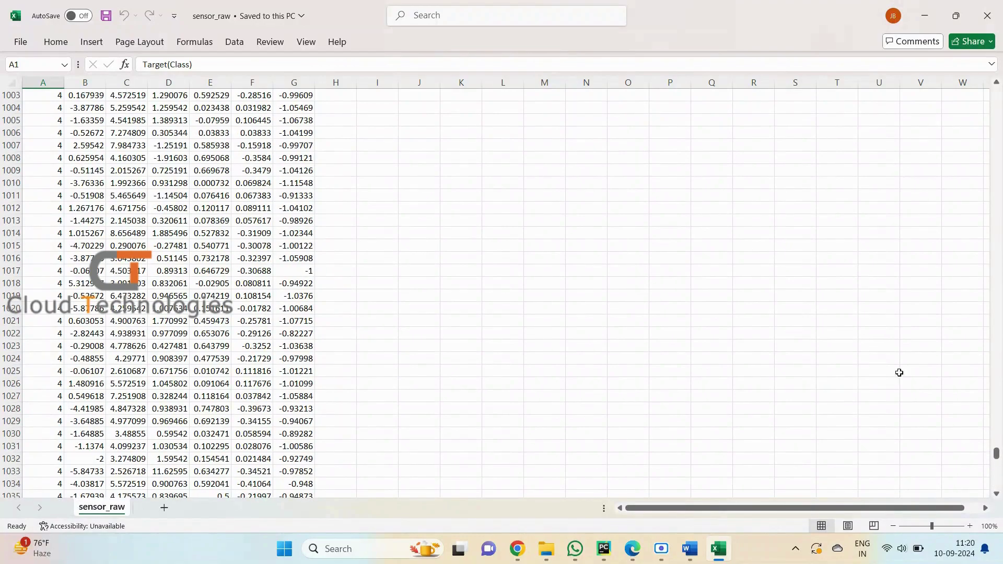
{"action": "left_click_drag", "start_coordinate": [997, 454], "coordinate": [996, 94]}
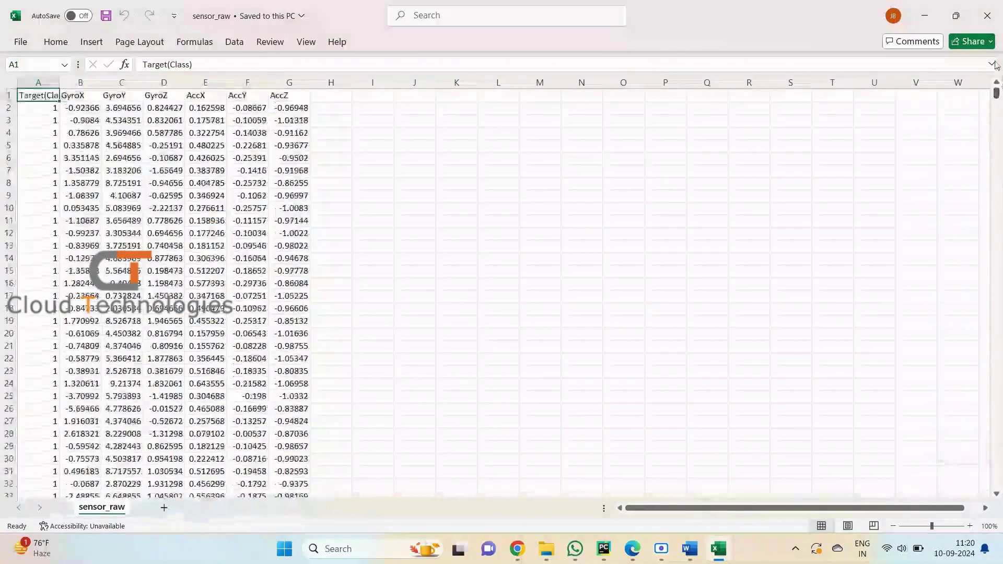
{"action": "double_click", "coordinate": [37, 100]}
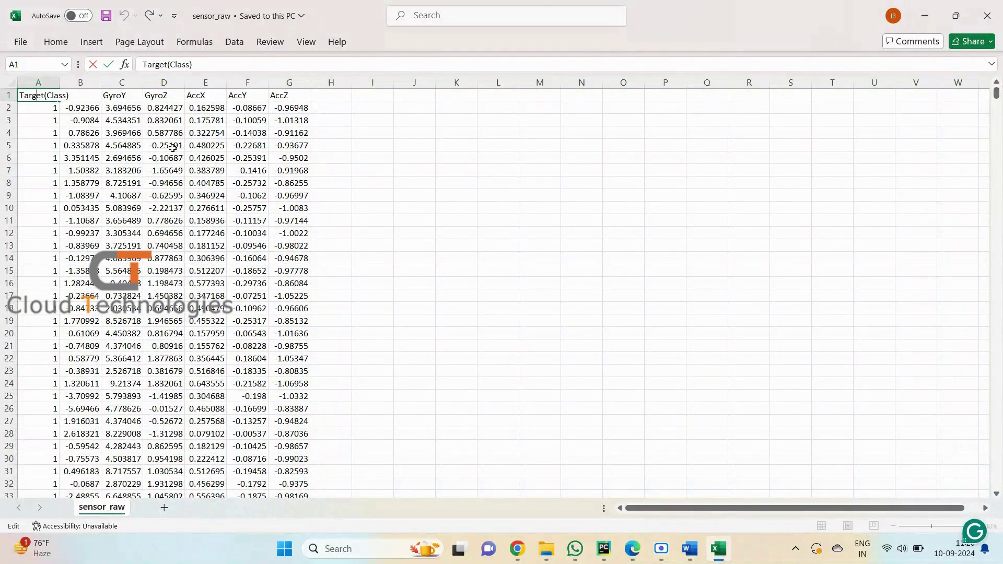
{"action": "left_click", "coordinate": [925, 16]}
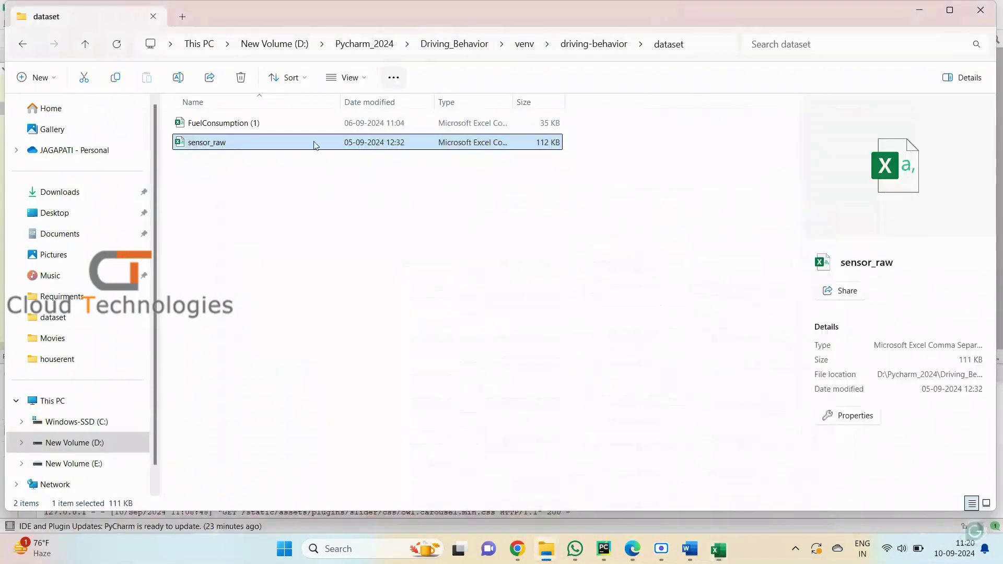
- Try to open the FuelConsumption (1) dataset from the dataset folder
{"action": "left_click", "coordinate": [223, 125]}
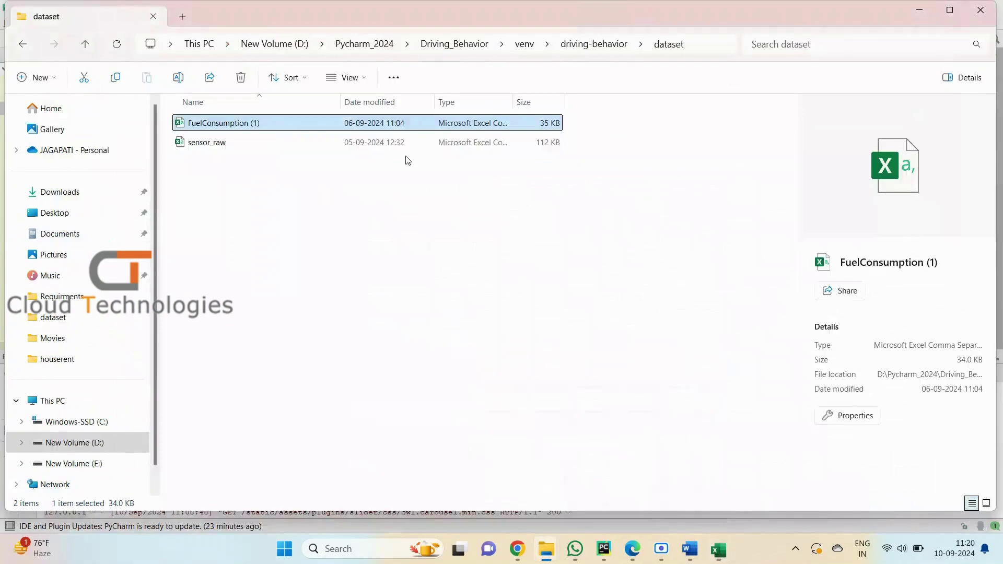
{"action": "left_click", "coordinate": [924, 15]}
{"action": "double_click", "coordinate": [240, 125]}
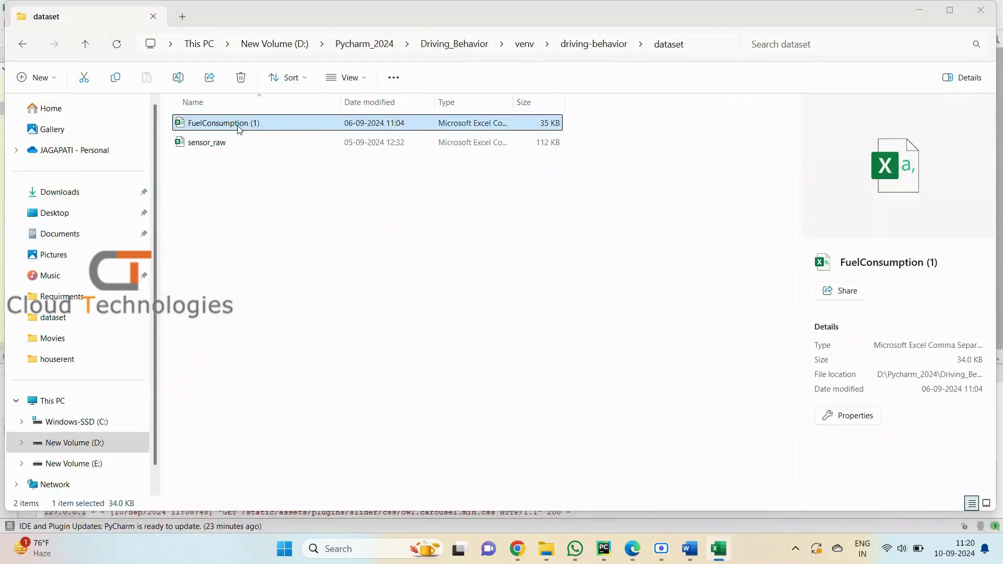
{"action": "mouse_move", "coordinate": [723, 553]}
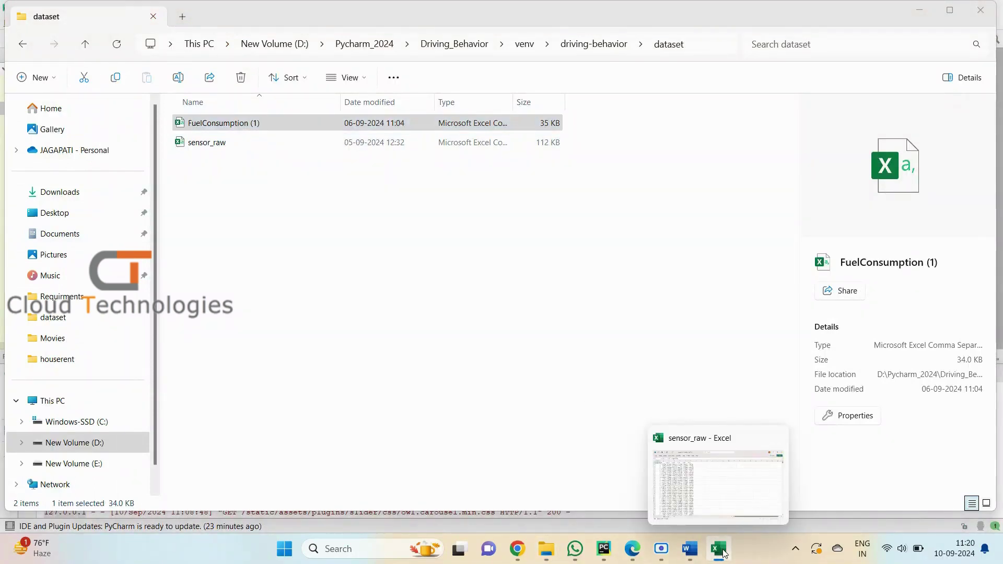
{"action": "right_click", "coordinate": [522, 337]}
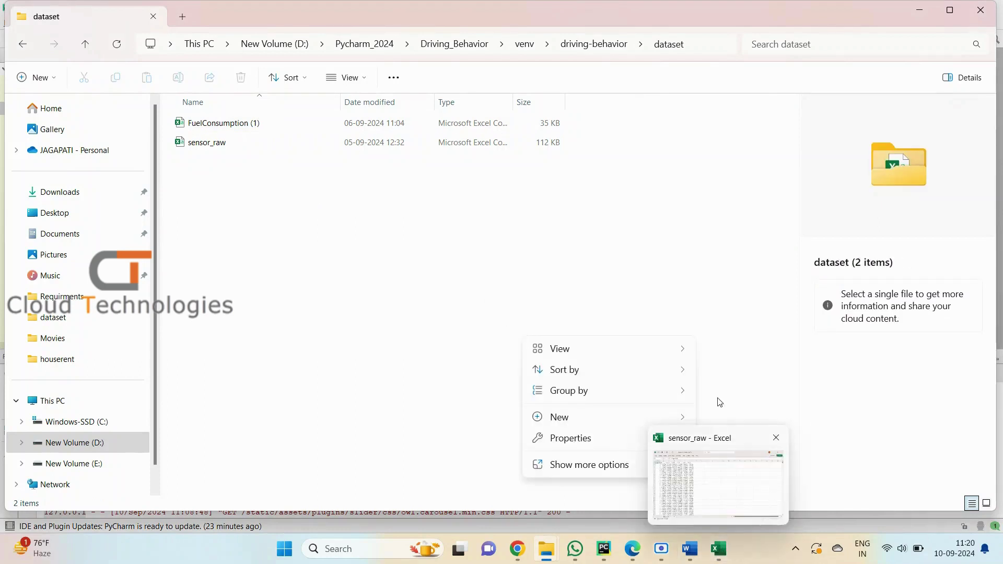
{"action": "left_click", "coordinate": [722, 329]}
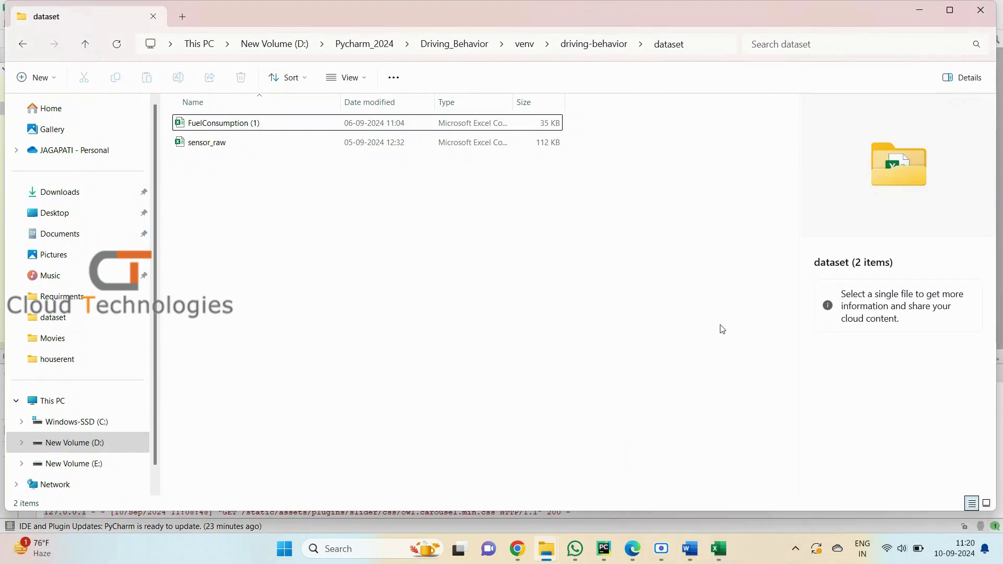
- Retry opening the FuelConsumption (1) file and bring up the Excel window to check for it
{"action": "double_click", "coordinate": [221, 122]}
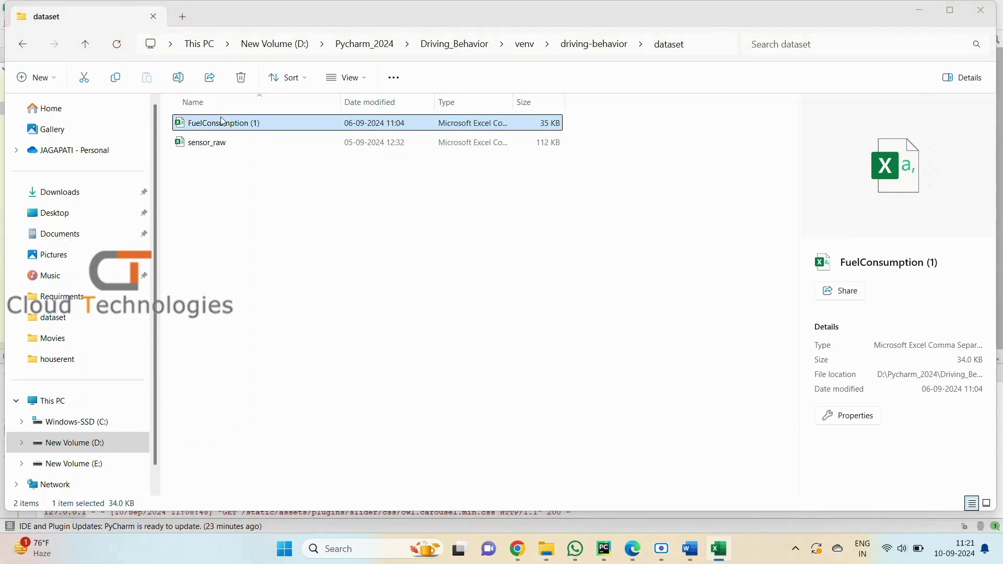
{"action": "right_click", "coordinate": [222, 123]}
{"action": "left_click", "coordinate": [261, 160]}
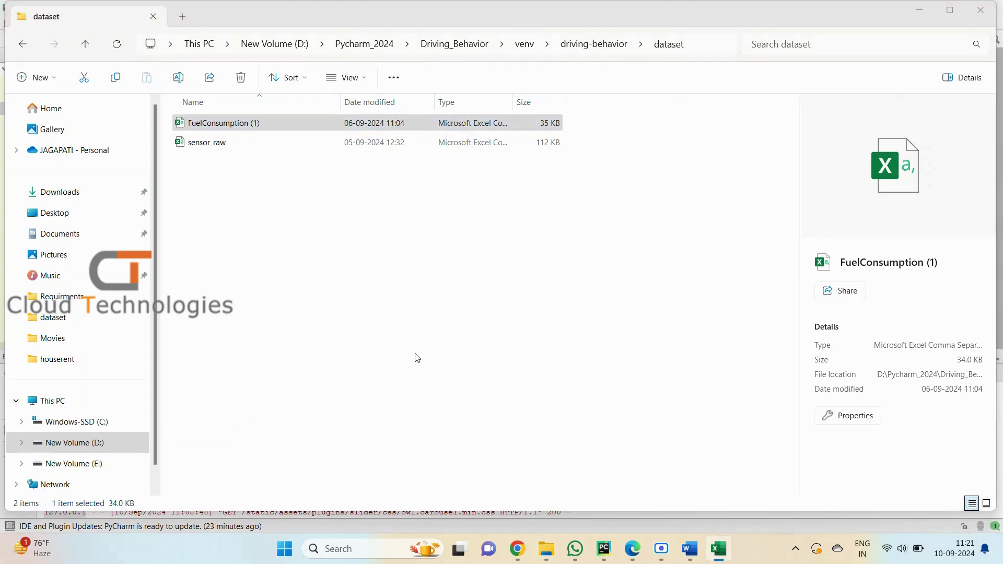
{"action": "mouse_move", "coordinate": [723, 537]}
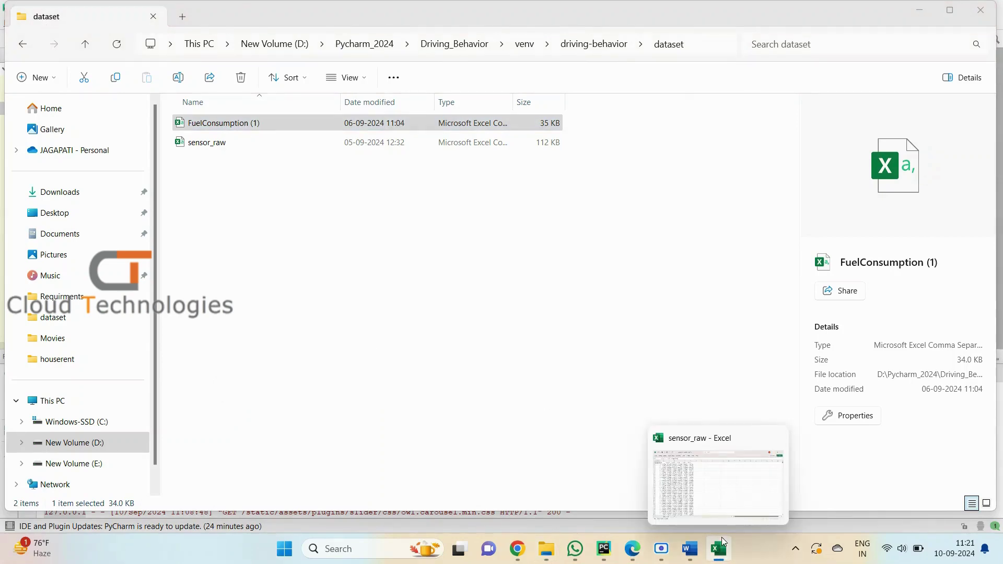
{"action": "left_click", "coordinate": [706, 469]}
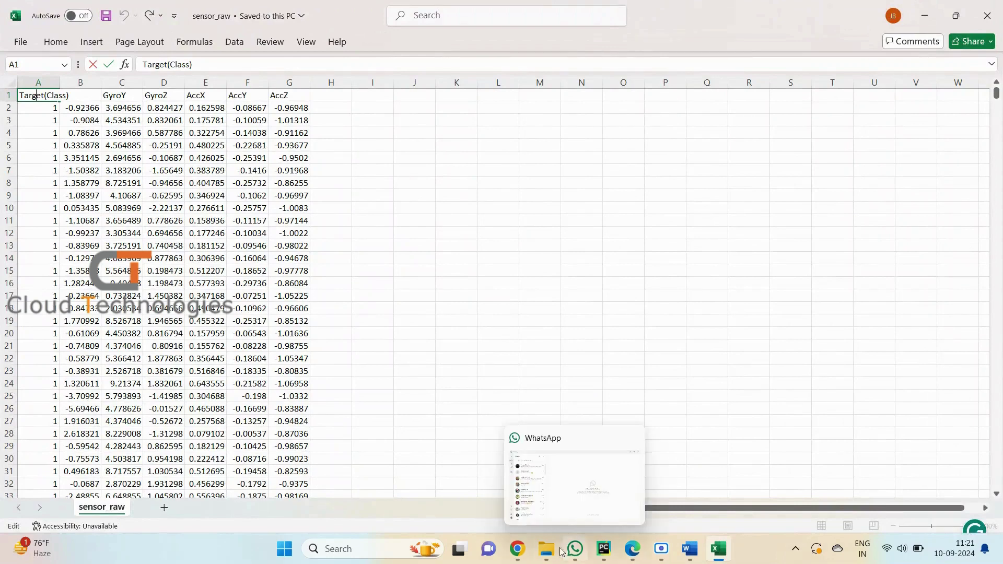
- Try to open the FuelConsumption (1) dataset from the dataset folder and check Excel for its window
{"action": "mouse_move", "coordinate": [546, 549]}
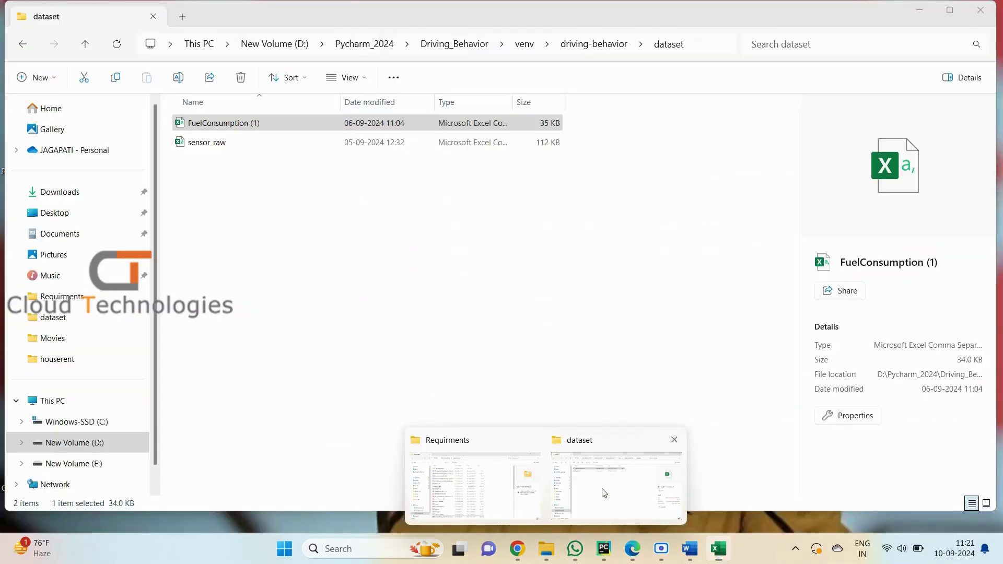
{"action": "left_click", "coordinate": [604, 493]}
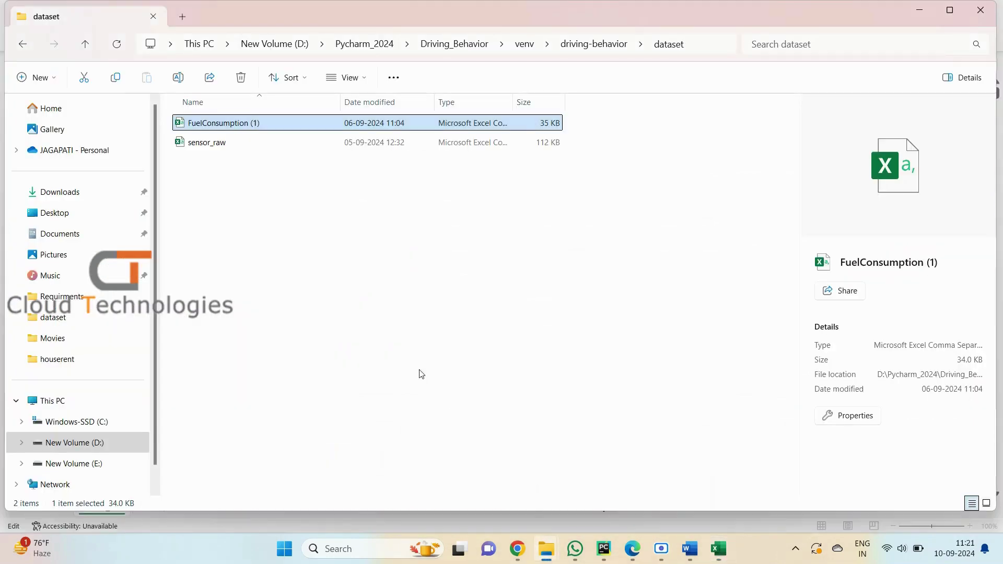
{"action": "left_click", "coordinate": [420, 374]}
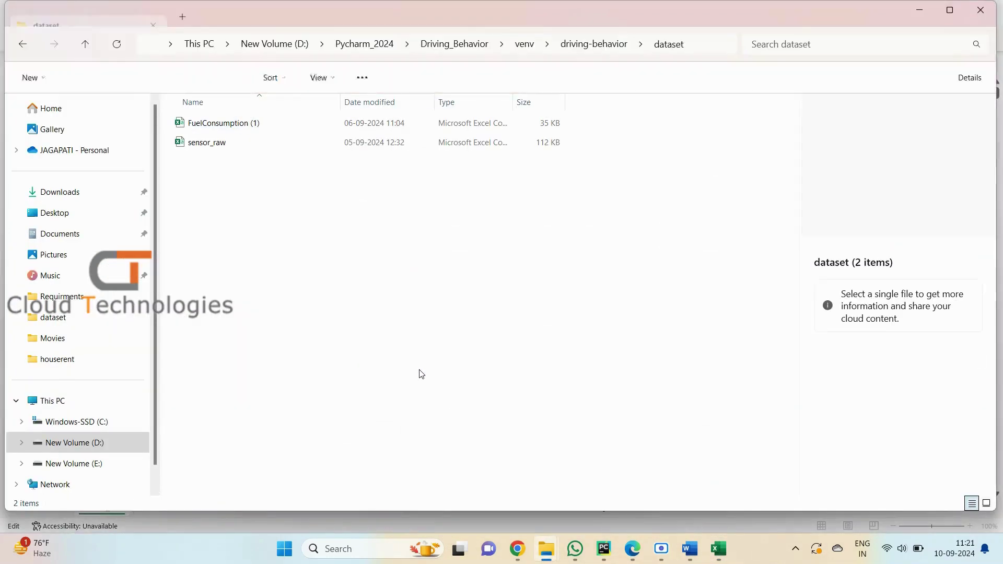
{"action": "double_click", "coordinate": [243, 125]}
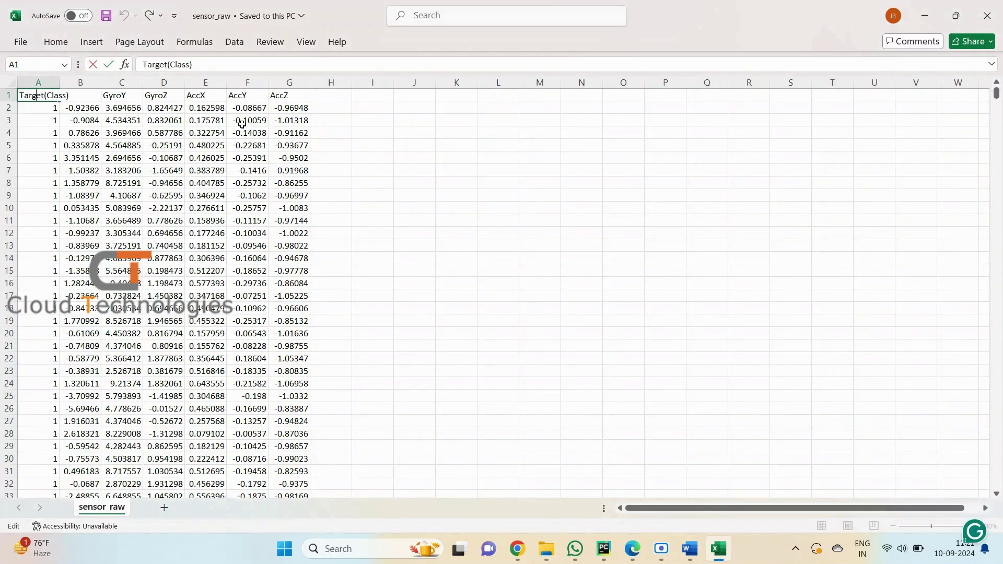
{"action": "mouse_move", "coordinate": [725, 553]}
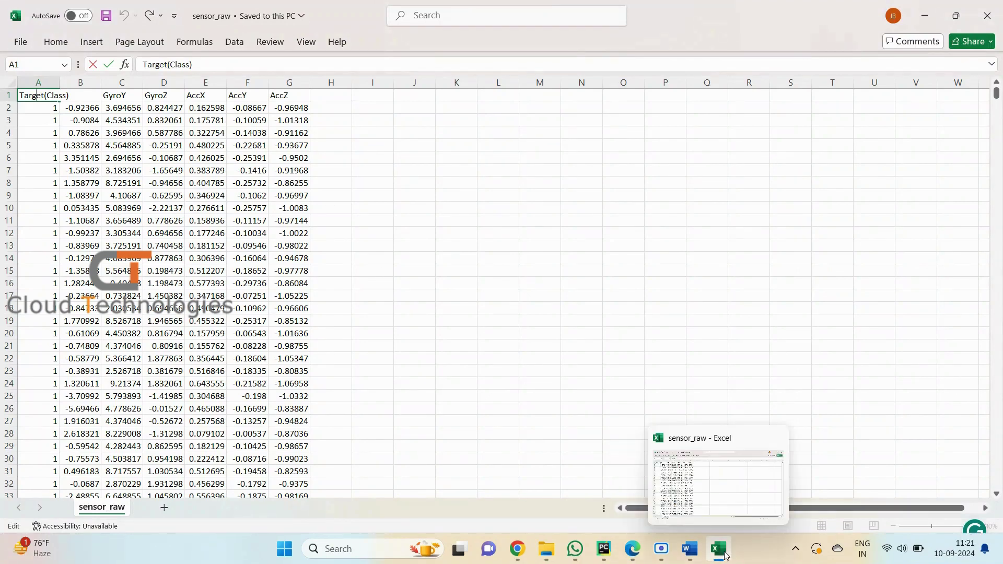
{"action": "mouse_move", "coordinate": [546, 548]}
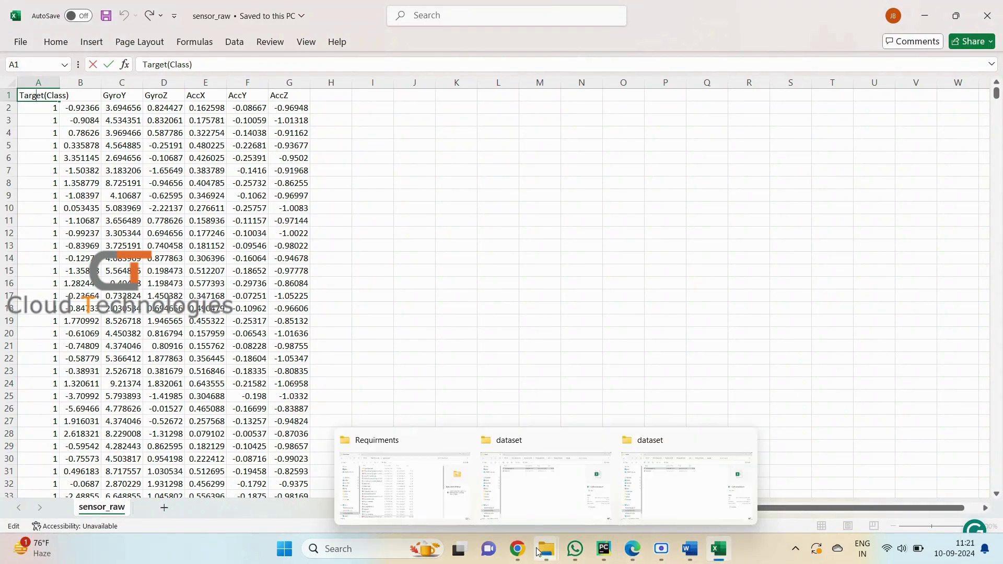
- Open the FuelConsumption (1) dataset from the dataset folder, closing the sensor_raw workbook without saving its changes
{"action": "left_click", "coordinate": [654, 492]}
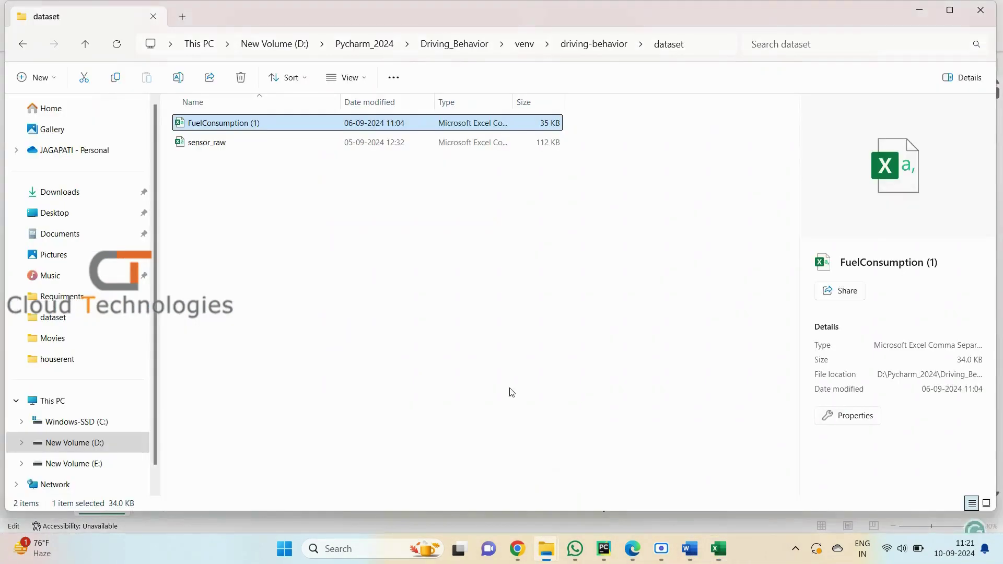
{"action": "double_click", "coordinate": [200, 123]}
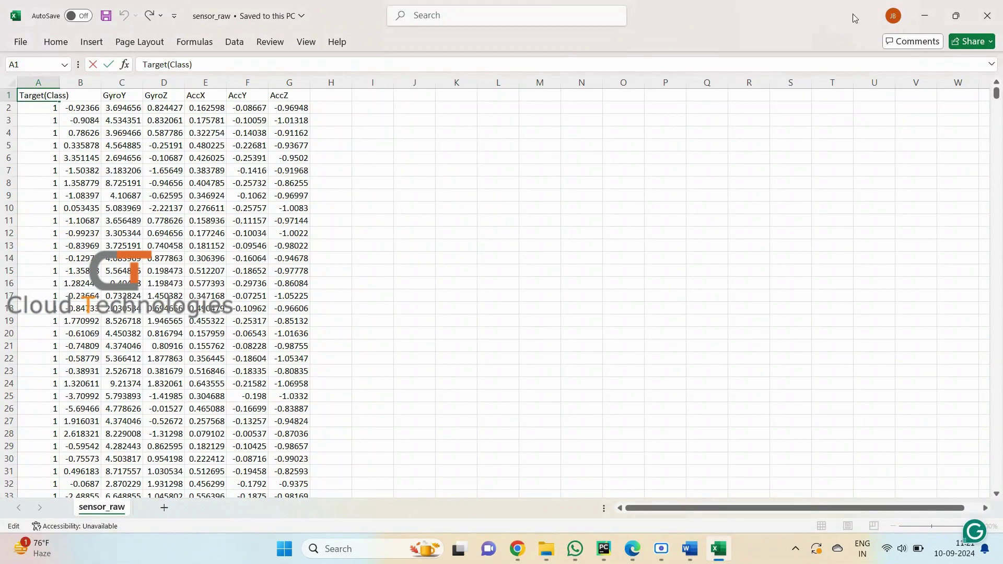
{"action": "left_click", "coordinate": [988, 16]}
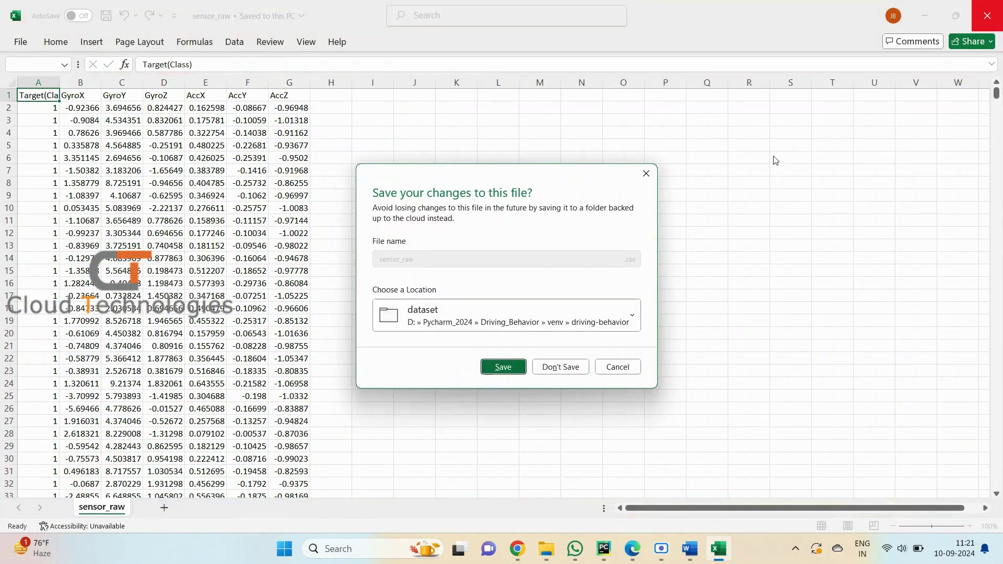
{"action": "left_click", "coordinate": [552, 367]}
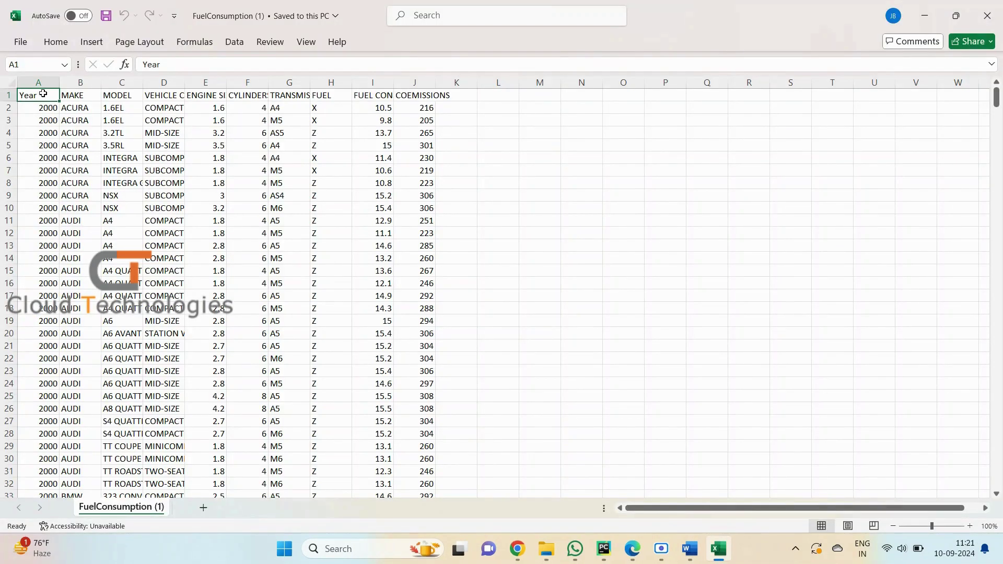
- Go through the FuelConsumption (1) column headers one by one, from MAKE across to COEMISSIONS
{"action": "left_click", "coordinate": [82, 100]}
{"action": "left_click", "coordinate": [114, 98]}
{"action": "left_click", "coordinate": [171, 97]}
{"action": "left_click", "coordinate": [214, 93]}
{"action": "left_click", "coordinate": [255, 93]}
{"action": "left_click", "coordinate": [286, 95]}
{"action": "left_click", "coordinate": [321, 95]}
{"action": "left_click", "coordinate": [378, 97]}
{"action": "left_click", "coordinate": [419, 93]}
- Review the FuelConsumption (1) rows down to the last record and return to the header row
{"action": "scroll", "coordinate": [490, 166], "scroll_direction": "down", "scroll_amount": 2}
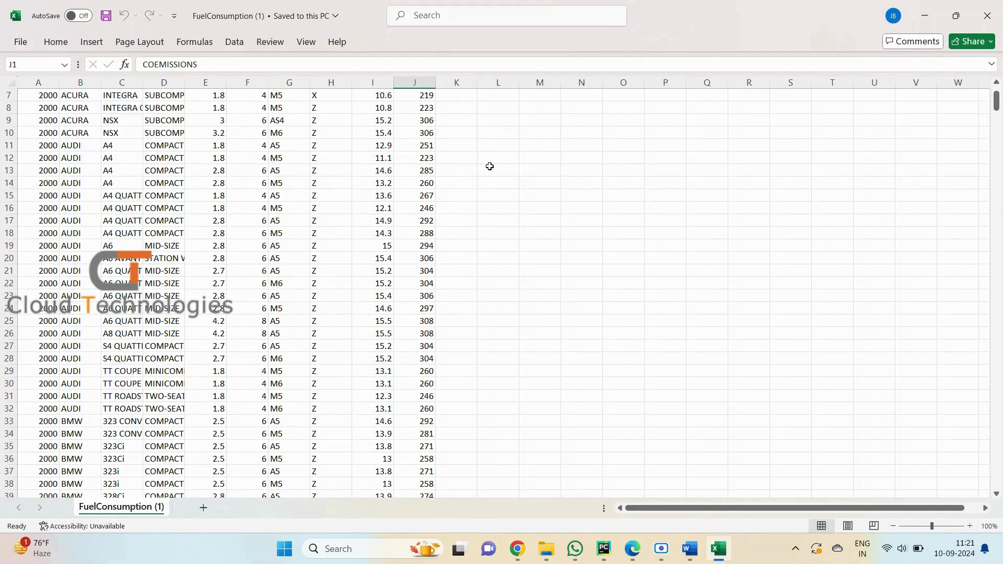
{"action": "left_click_drag", "start_coordinate": [997, 105], "coordinate": [999, 475]}
{"action": "scroll", "coordinate": [395, 378], "scroll_direction": "down", "scroll_amount": 3}
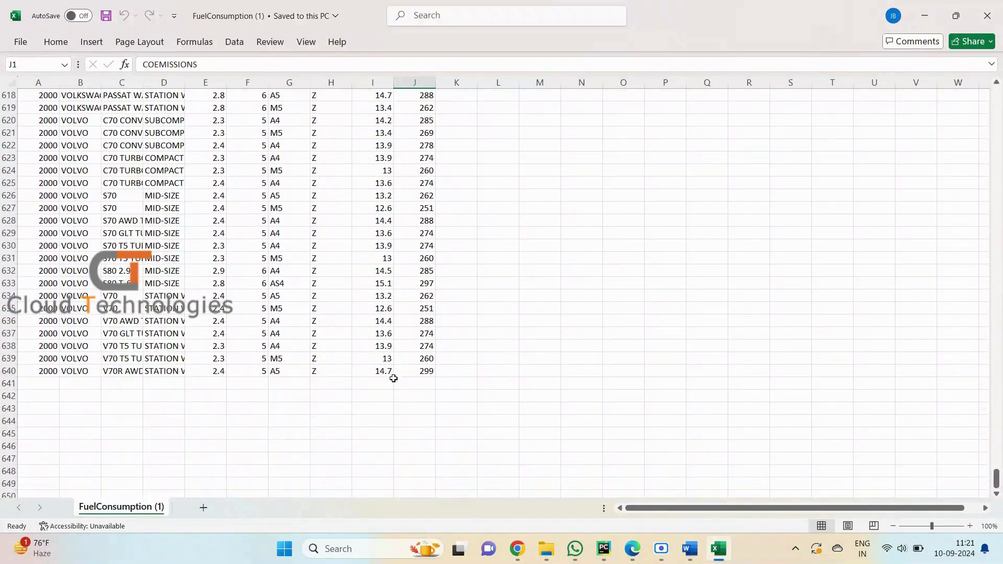
{"action": "scroll", "coordinate": [448, 376], "scroll_direction": "up", "scroll_amount": 1}
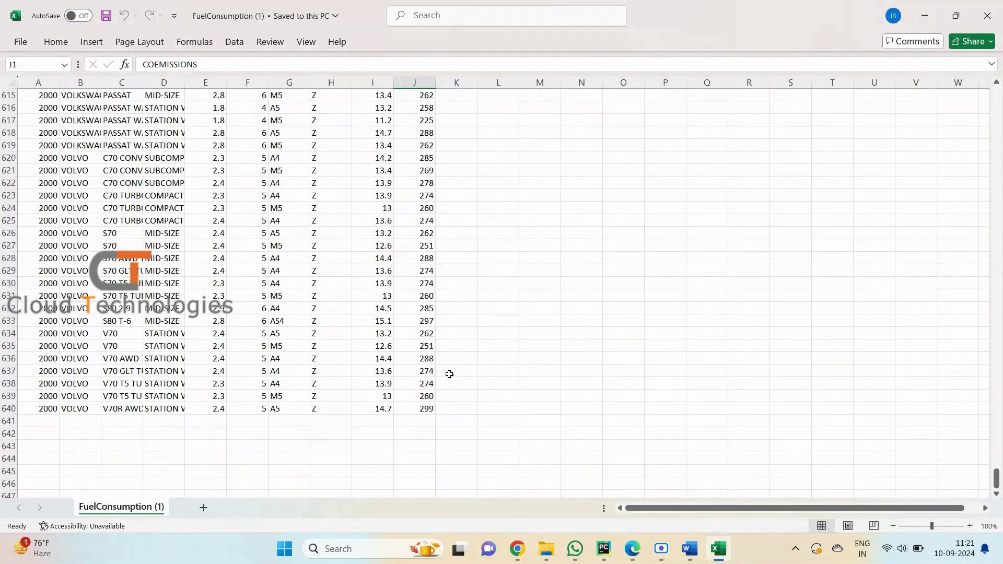
{"action": "scroll", "coordinate": [451, 373], "scroll_direction": "up", "scroll_amount": 8}
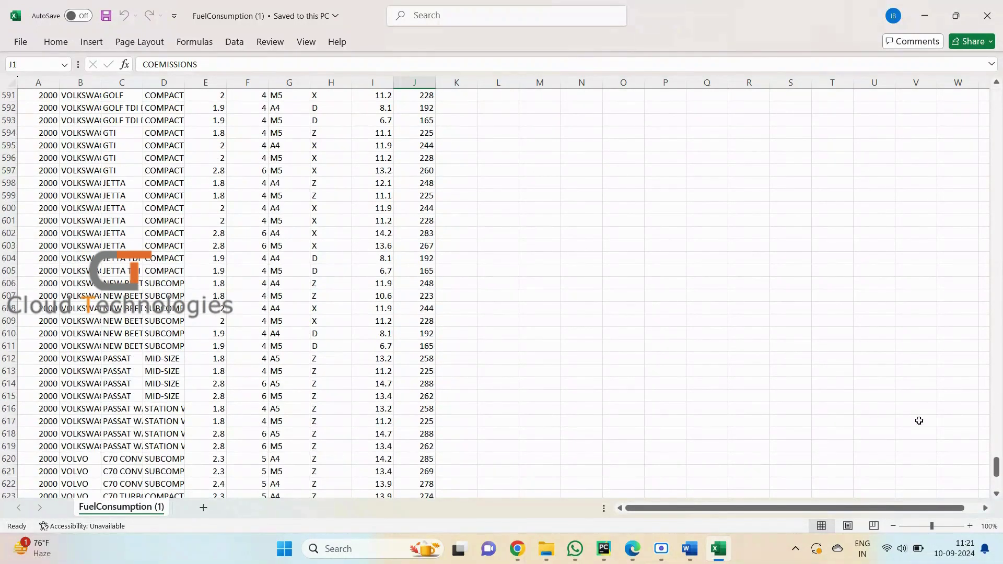
{"action": "left_click_drag", "start_coordinate": [999, 470], "coordinate": [1002, 65]}
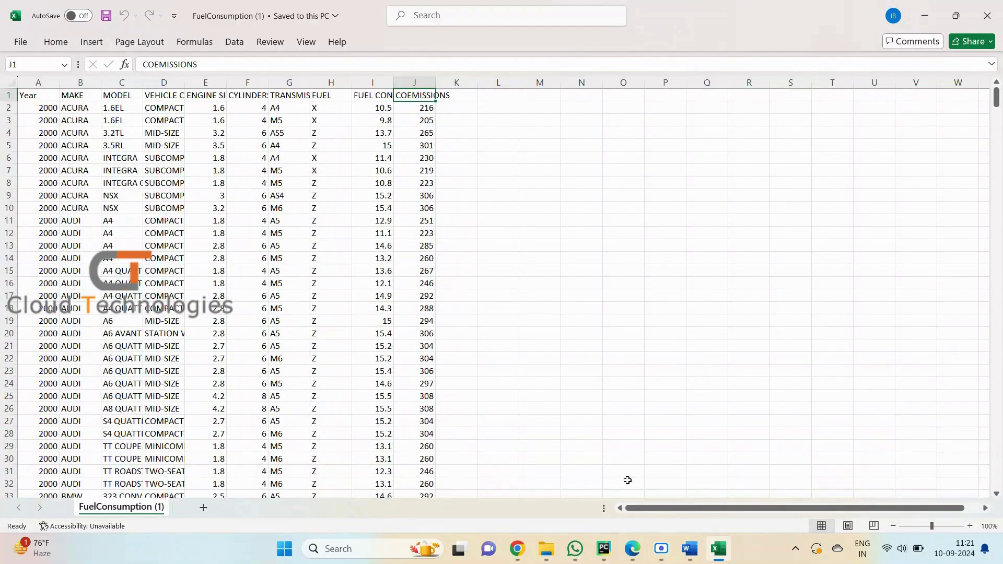
- Switch to Word and add the paragraph "Now I will show the both predictions" at the end of the notes
{"action": "left_click", "coordinate": [690, 549]}
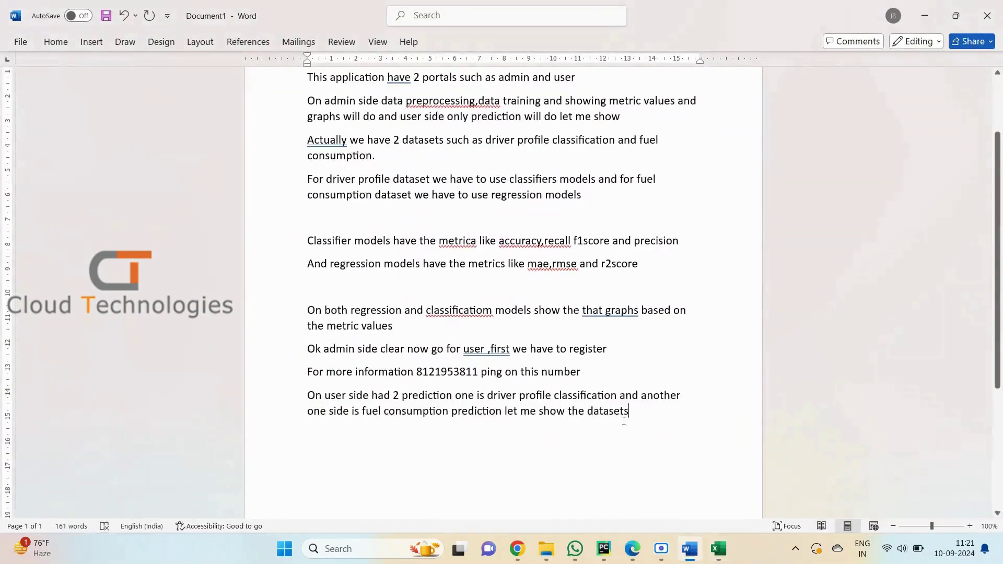
{"action": "key", "text": "Return"}
{"action": "type", "text": "Now"}
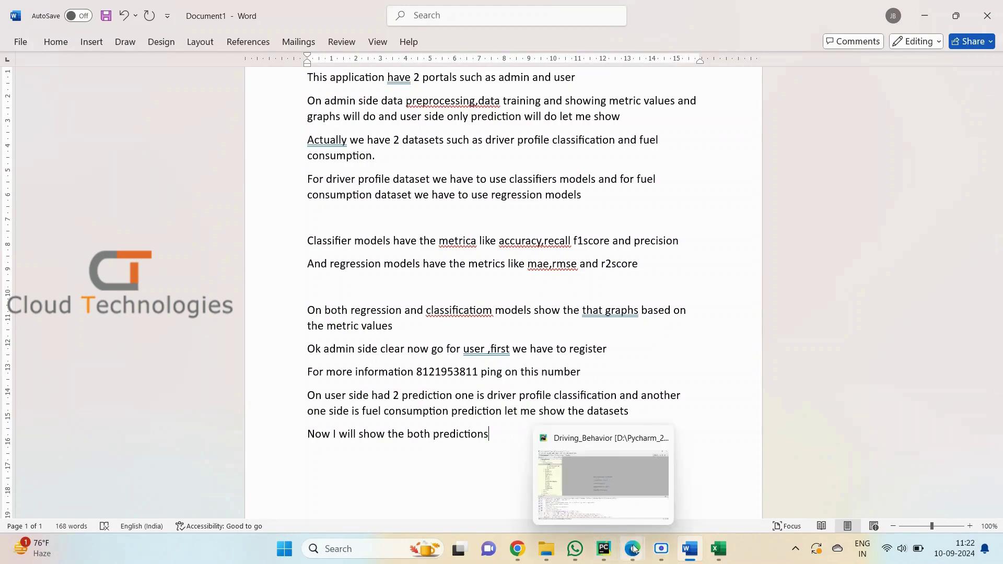
- Reopen the sensor_raw dataset from the dataset folder and minimise its workbook
{"action": "left_click", "coordinate": [717, 548]}
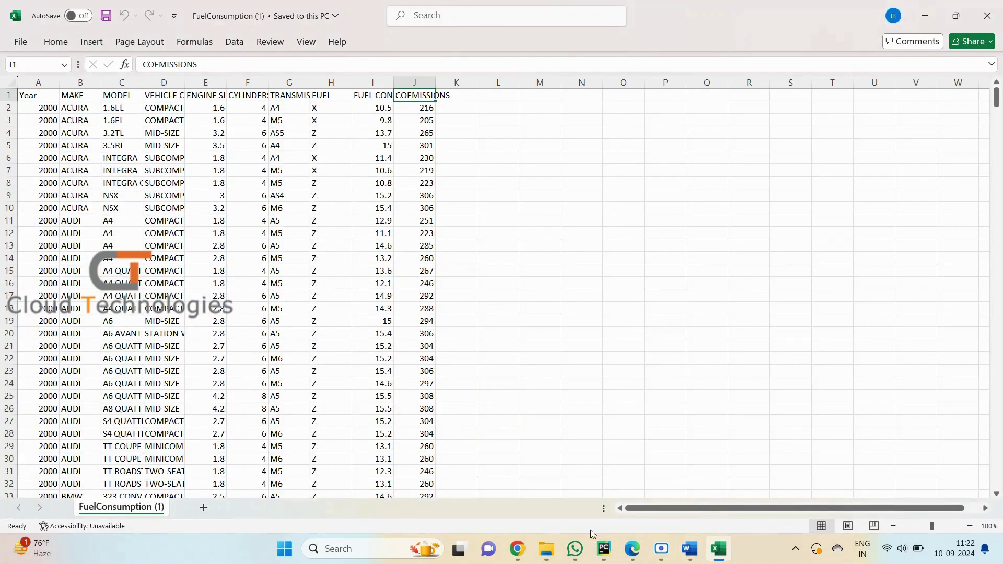
{"action": "mouse_move", "coordinate": [547, 550]}
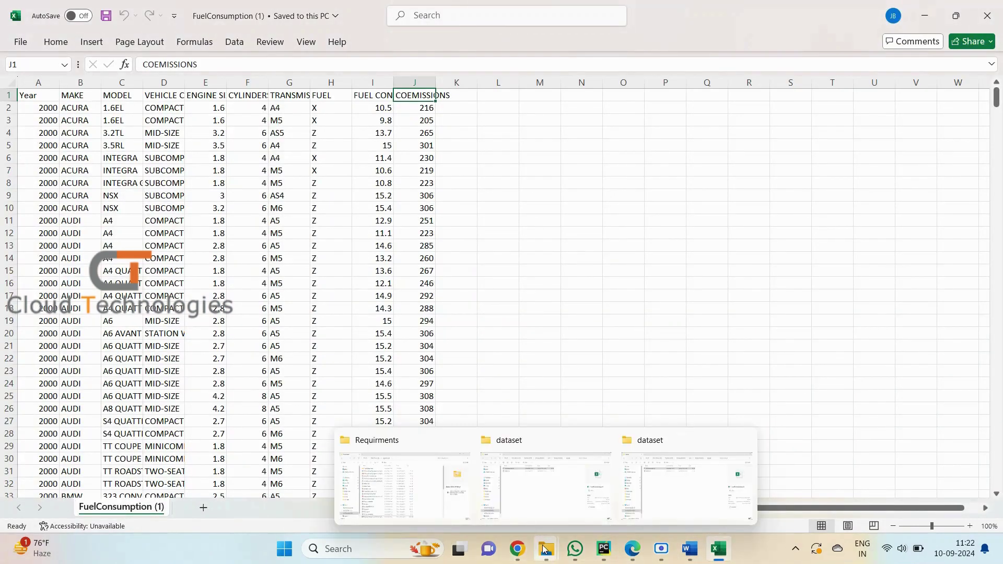
{"action": "left_click", "coordinate": [601, 473]}
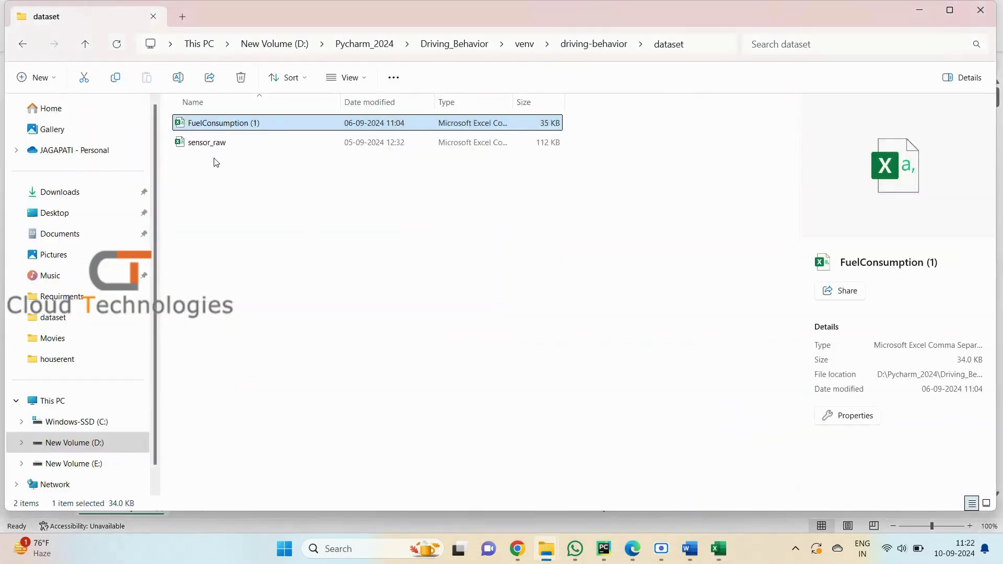
{"action": "double_click", "coordinate": [207, 142]}
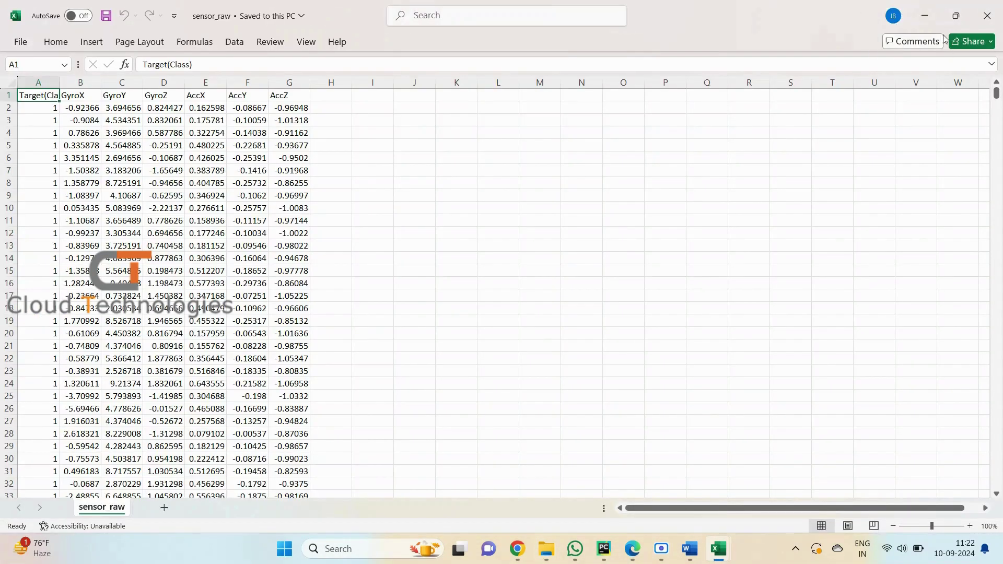
{"action": "left_click", "coordinate": [924, 16]}
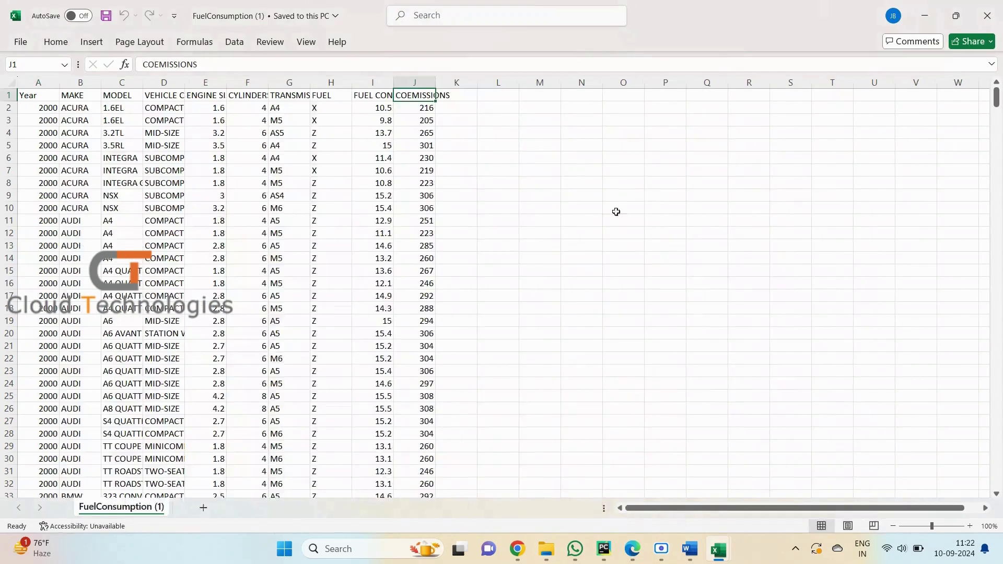
- Switch to the Driving Profile Classification page in Chrome and activate the Gyroscope X field for entry
{"action": "left_click", "coordinate": [611, 552]}
{"action": "left_click", "coordinate": [534, 434]}
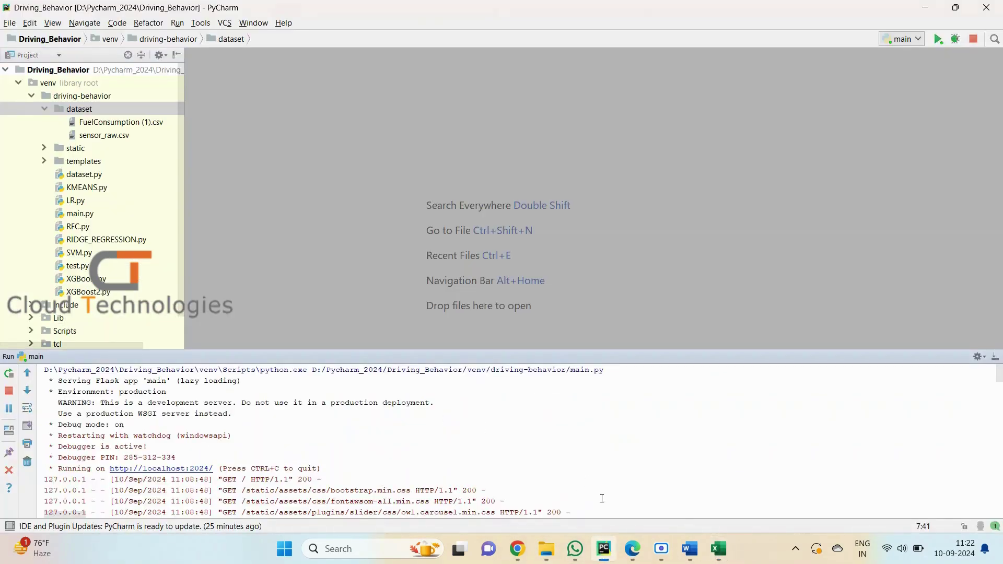
{"action": "mouse_move", "coordinate": [518, 548]}
{"action": "left_click", "coordinate": [557, 485]}
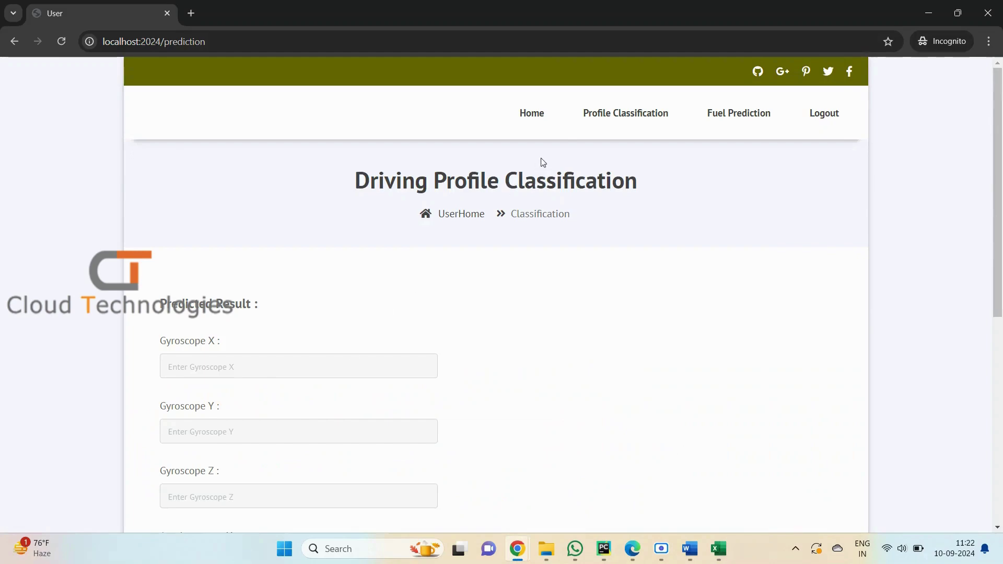
{"action": "scroll", "coordinate": [371, 233], "scroll_direction": "down", "scroll_amount": 2}
{"action": "left_click", "coordinate": [303, 246]}
- Copy the first GyroX value, -0.923664122137404, from cell B2 of sensor_raw into the Gyroscope X field in Chrome
{"action": "left_click", "coordinate": [720, 549]}
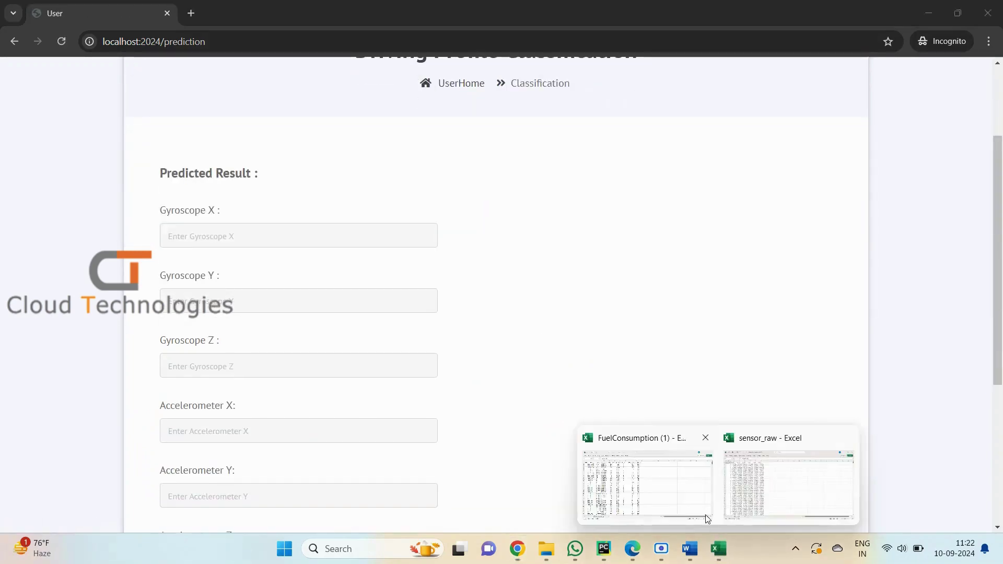
{"action": "left_click", "coordinate": [698, 461]}
{"action": "double_click", "coordinate": [81, 108]}
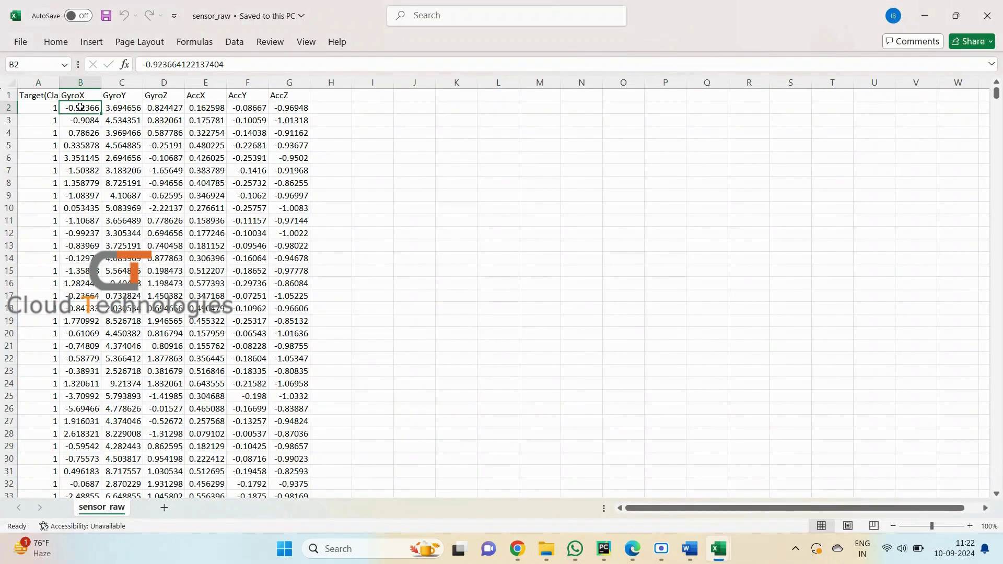
{"action": "double_click", "coordinate": [81, 108]}
{"action": "key", "text": "ctrl+c"}
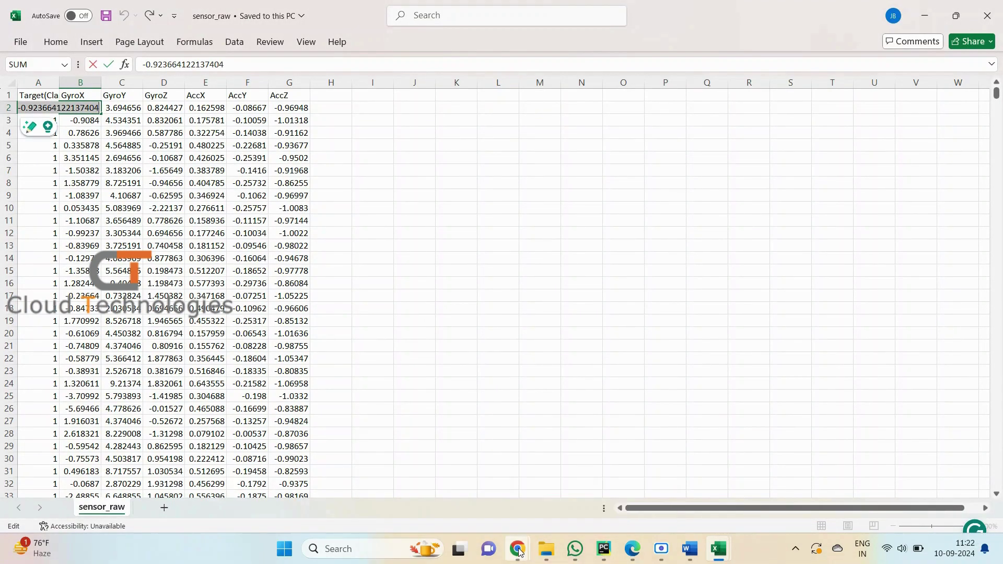
{"action": "mouse_move", "coordinate": [517, 549]}
{"action": "left_click", "coordinate": [564, 499]}
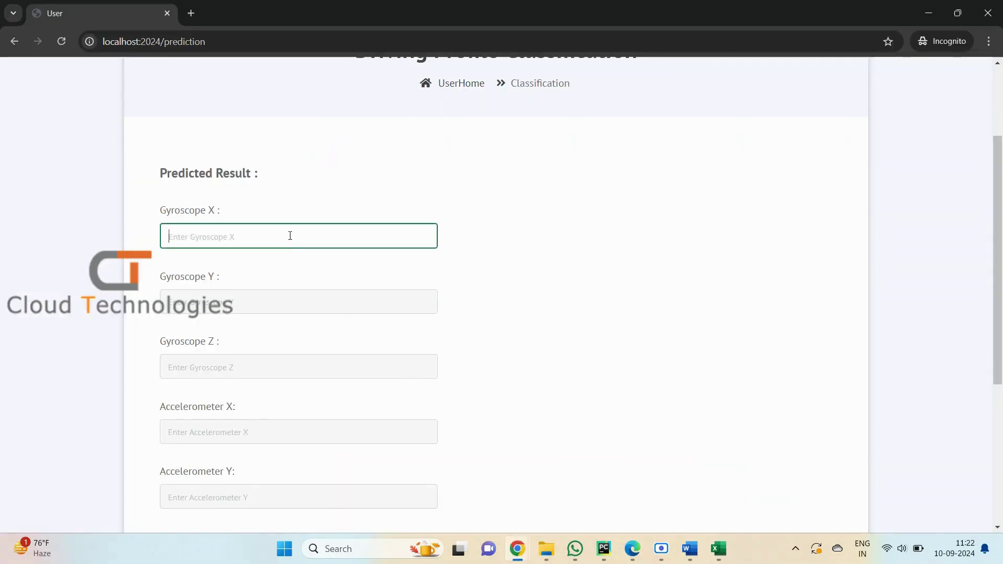
{"action": "key", "text": "ctrl+v"}
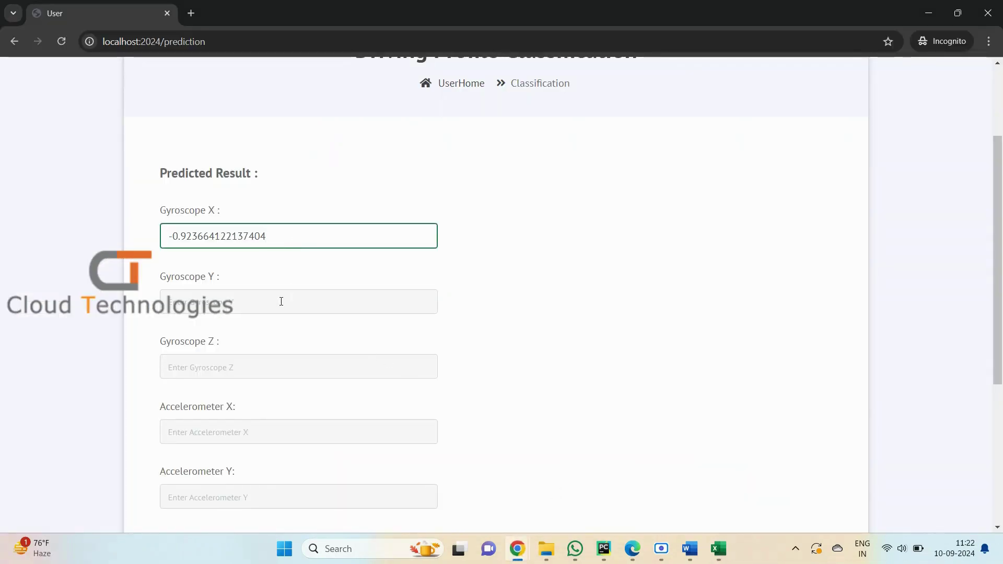
- Return to the sensor_raw workbook in Excel and try to select the first GyroY value in cell C2
{"action": "left_click", "coordinate": [719, 549]}
{"action": "left_click", "coordinate": [789, 483]}
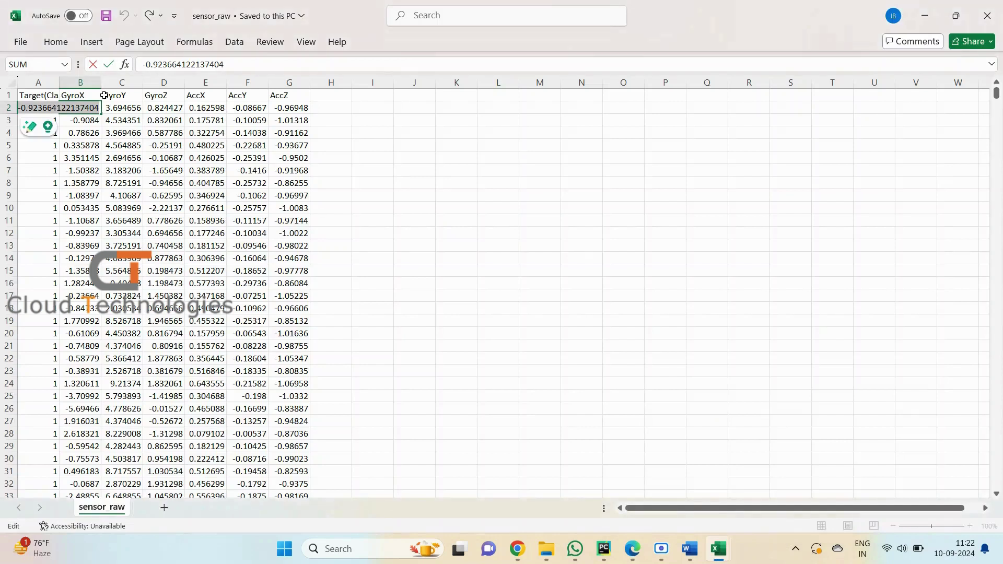
{"action": "left_click", "coordinate": [128, 109]}
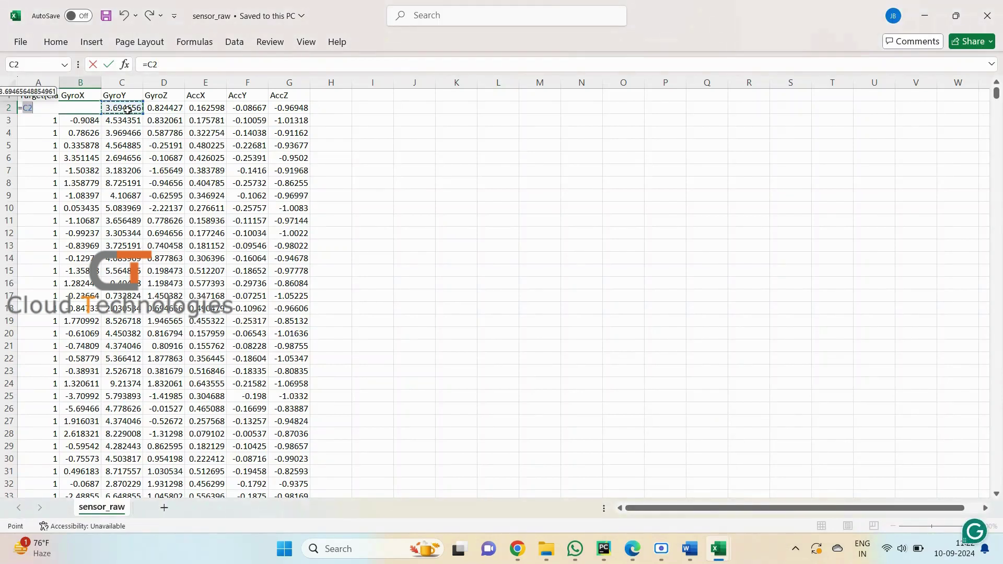
{"action": "left_click", "coordinate": [395, 170]}
{"action": "key", "text": "Down"}
{"action": "key", "text": "Down"}
{"action": "key", "text": "Down"}
{"action": "key", "text": "Down"}
{"action": "key", "text": "Down"}
{"action": "key", "text": "Down"}
{"action": "left_click", "coordinate": [46, 96]}
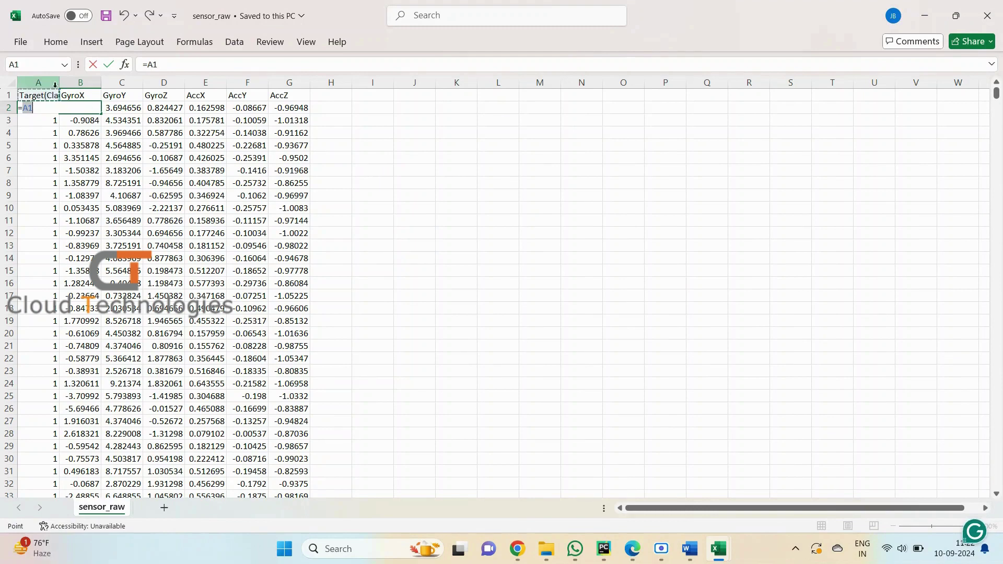
{"action": "left_click", "coordinate": [39, 83]}
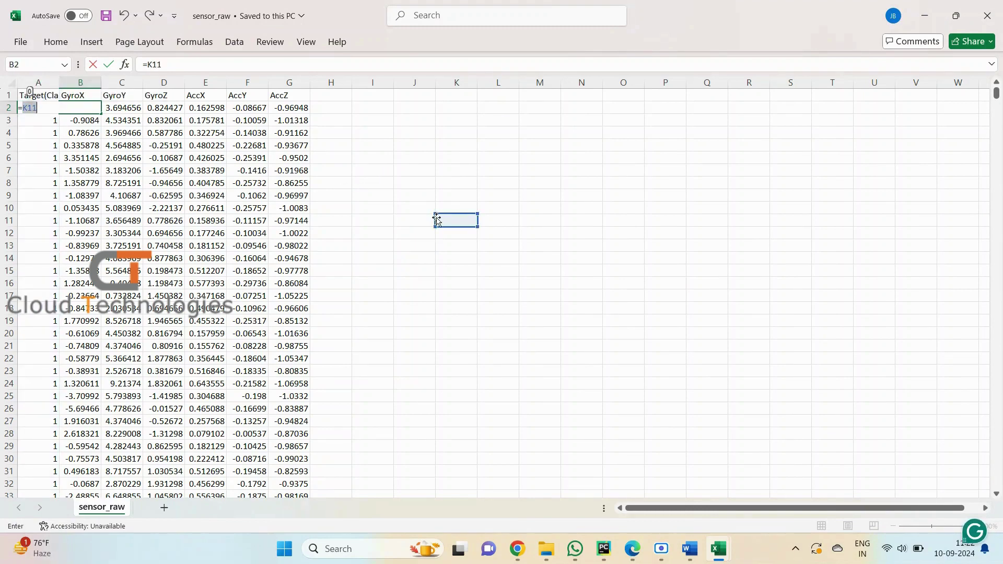
{"action": "left_click", "coordinate": [57, 43]}
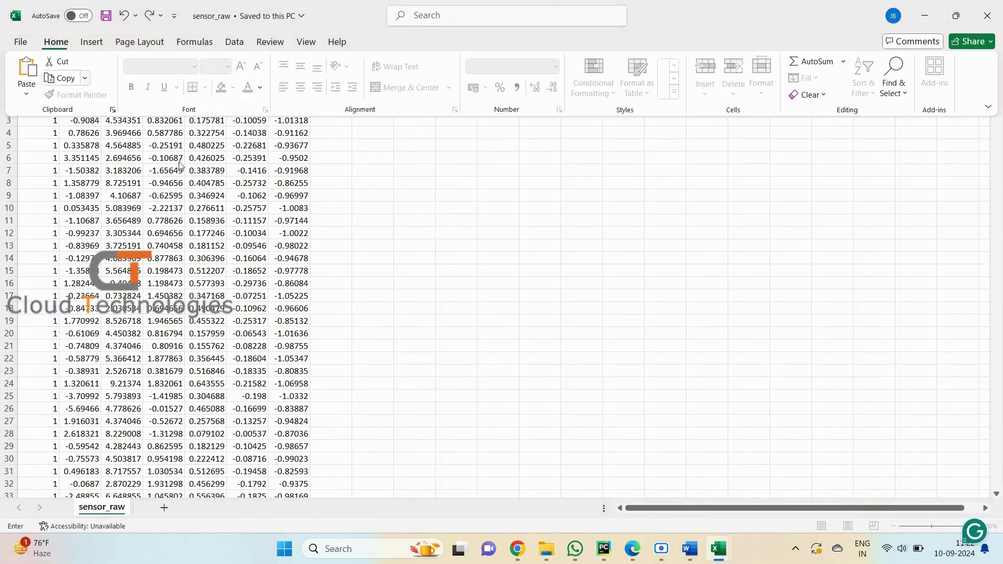
{"action": "left_click", "coordinate": [430, 283]}
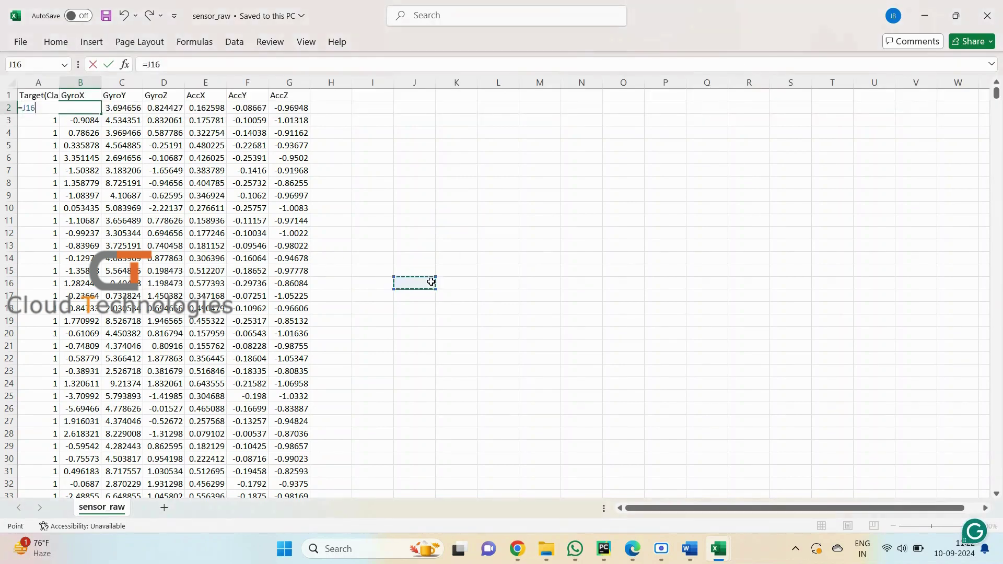
{"action": "left_click", "coordinate": [123, 110]}
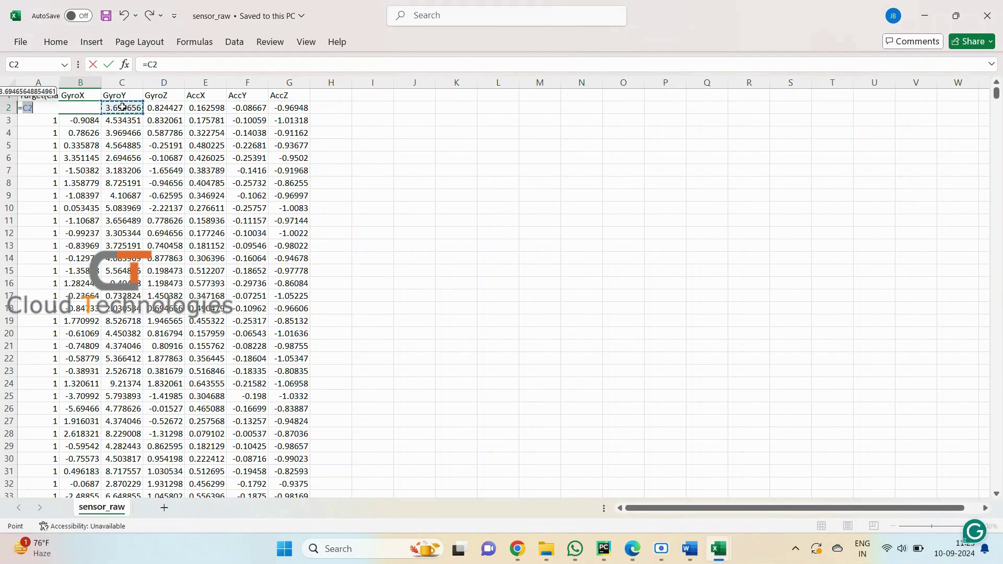
- Switch to the classification form in Chrome, try entering C2 in the Gyroscope Y field, and clear the entry
{"action": "mouse_move", "coordinate": [704, 548]}
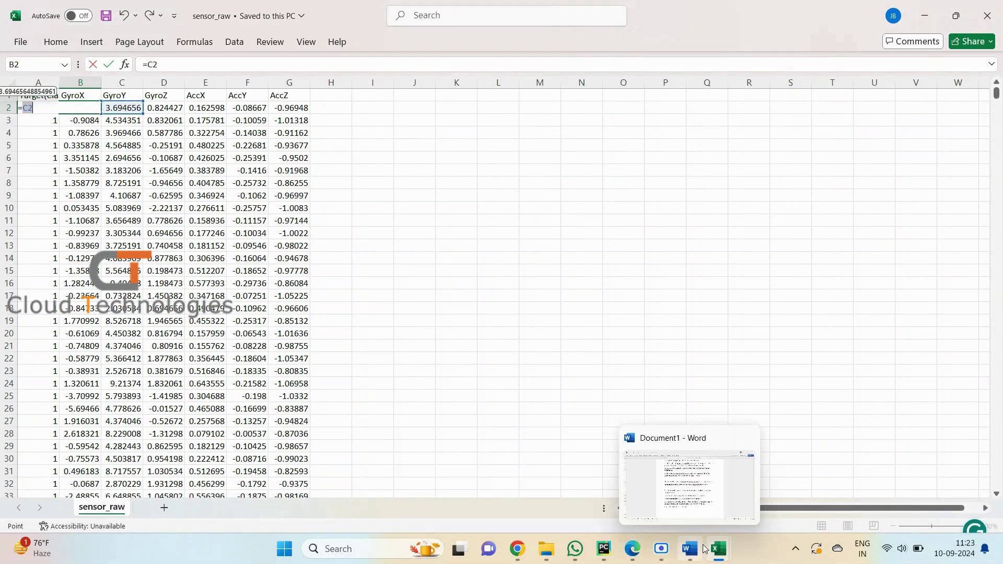
{"action": "mouse_move", "coordinate": [517, 548]}
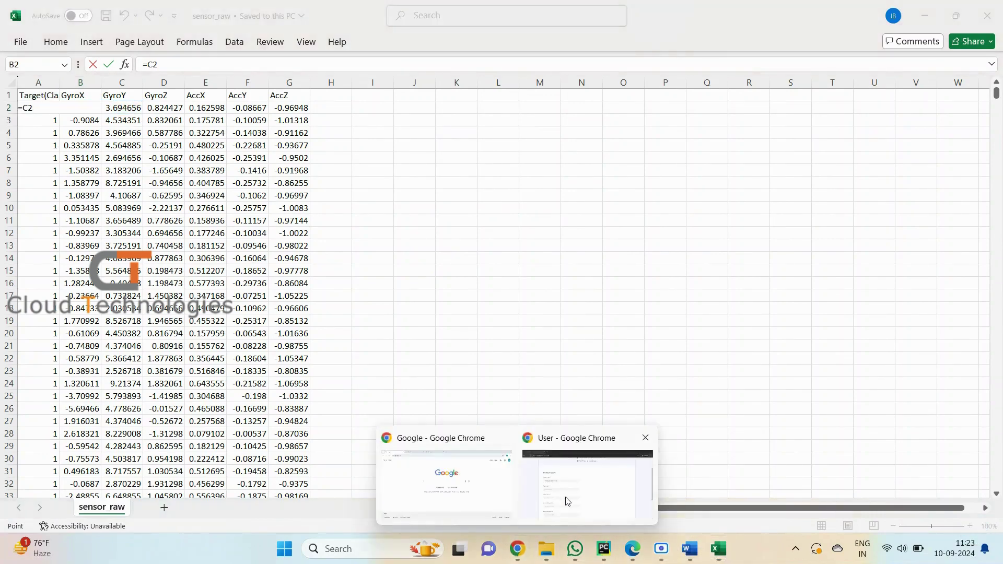
{"action": "left_click", "coordinate": [575, 499]}
{"action": "left_click", "coordinate": [310, 306]}
{"action": "type", "text": "C2"}
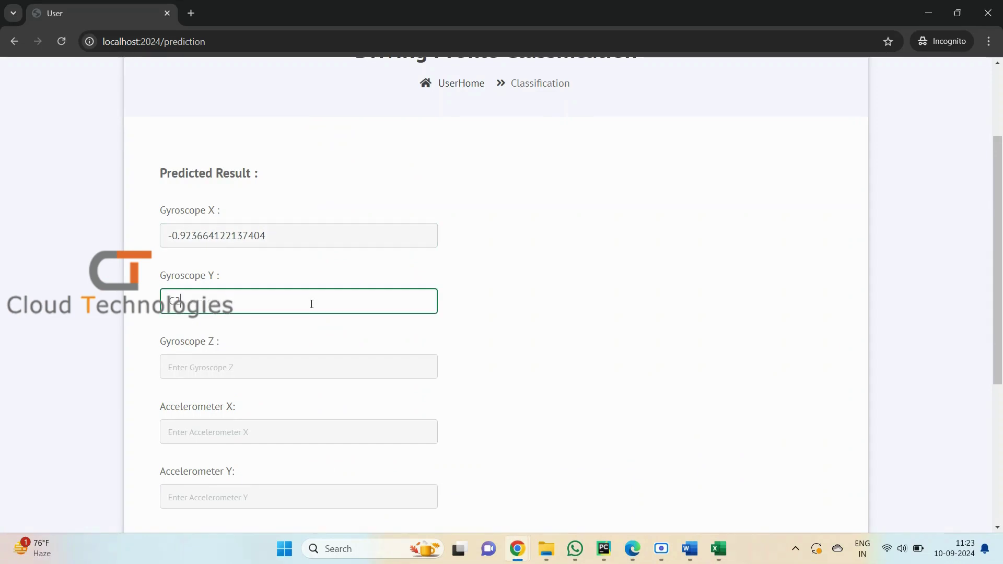
{"action": "key", "text": "BackSpace"}
{"action": "key", "text": "BackSpace"}
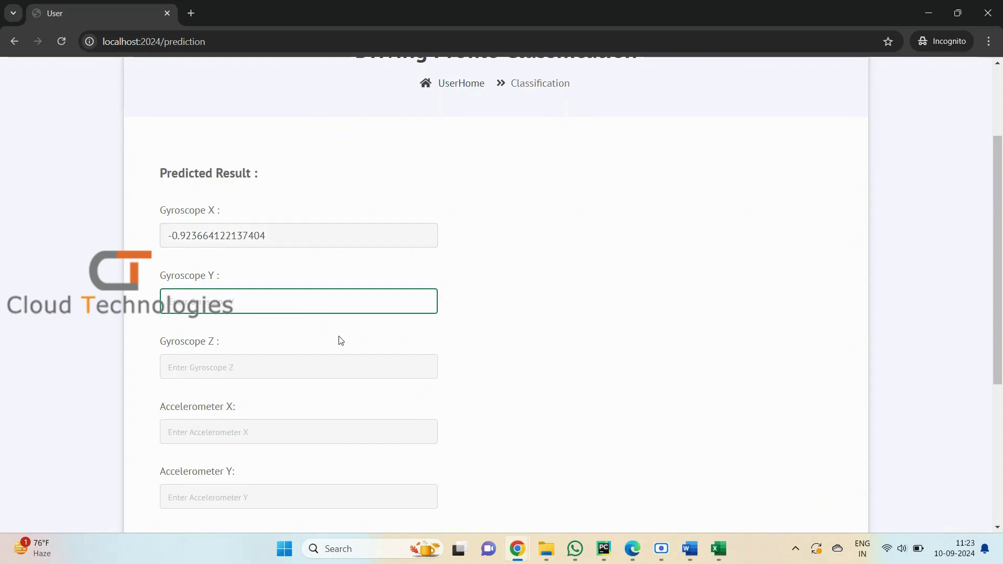
- Return to Excel and close the sensor_raw workbook without saving its changes
{"action": "mouse_move", "coordinate": [720, 552]}
{"action": "left_click", "coordinate": [763, 476]}
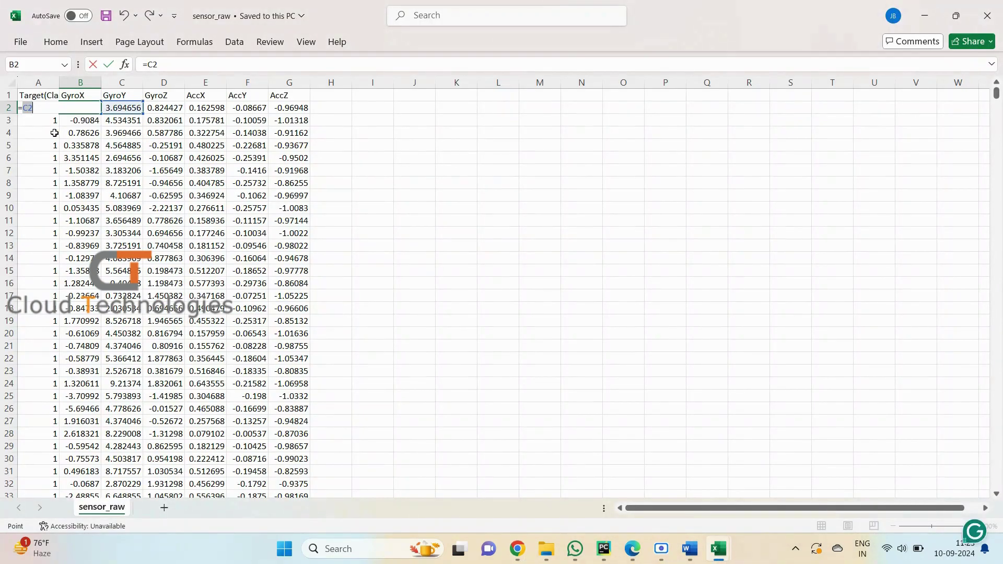
{"action": "left_click", "coordinate": [509, 233]}
{"action": "left_click", "coordinate": [415, 282]}
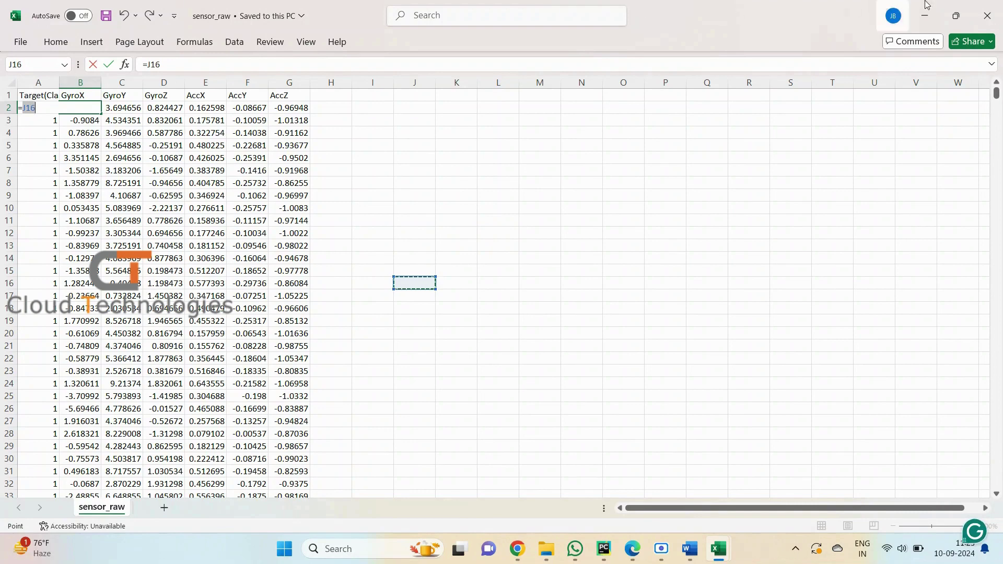
{"action": "left_click", "coordinate": [987, 16]}
{"action": "left_click", "coordinate": [558, 367]}
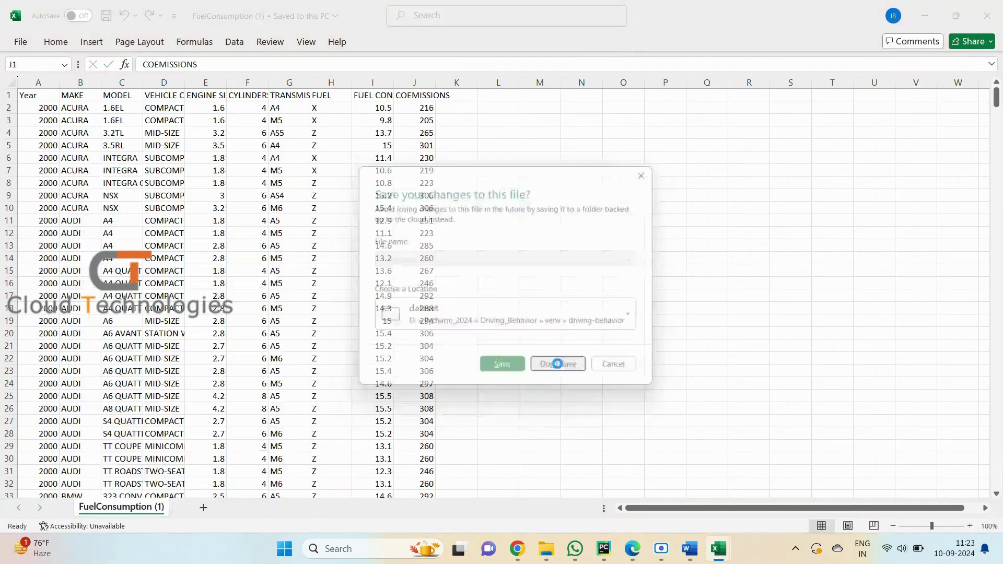
- Switch to the dataset folder in File Explorer and reopen sensor_raw
{"action": "mouse_move", "coordinate": [547, 551]}
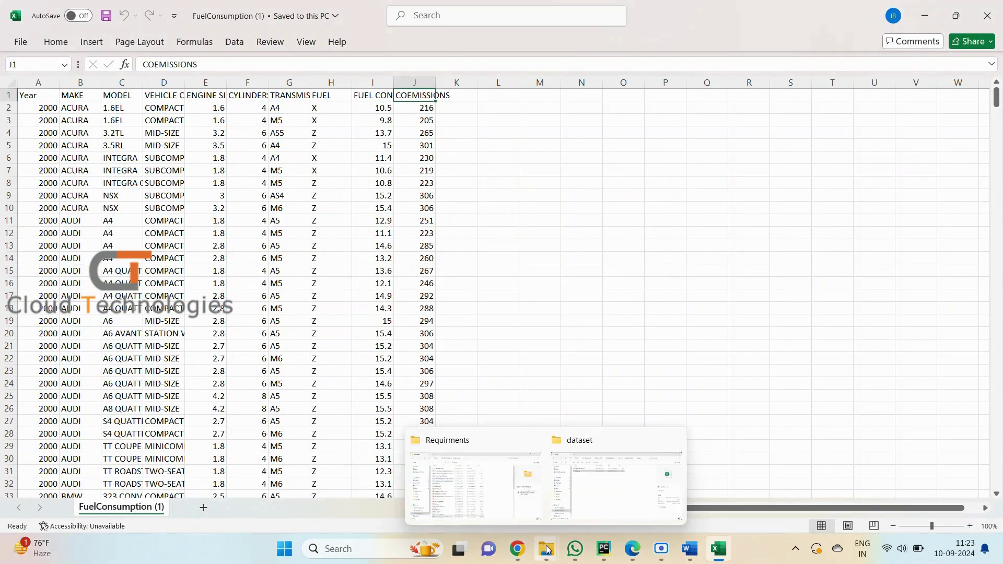
{"action": "left_click", "coordinate": [617, 486]}
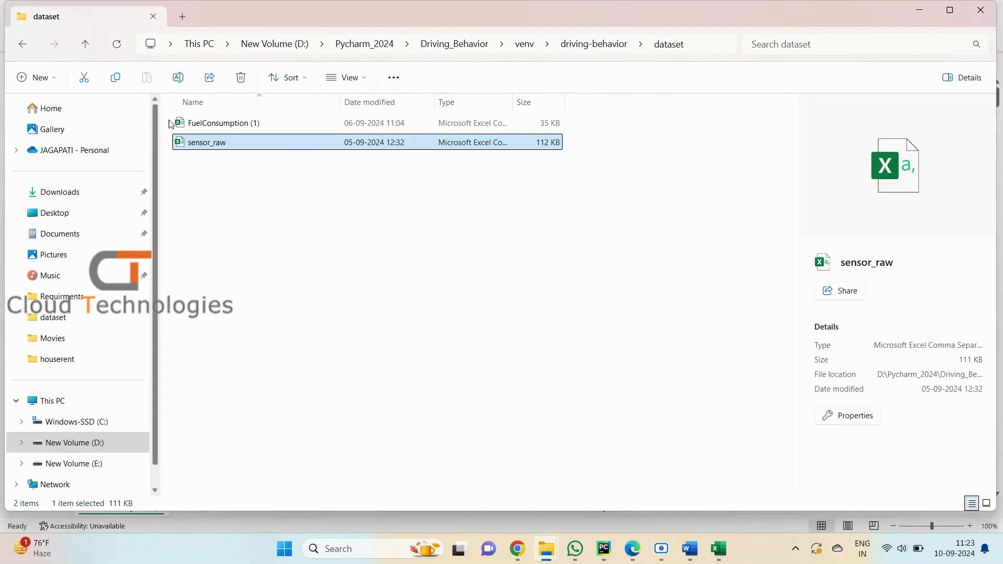
{"action": "double_click", "coordinate": [218, 143]}
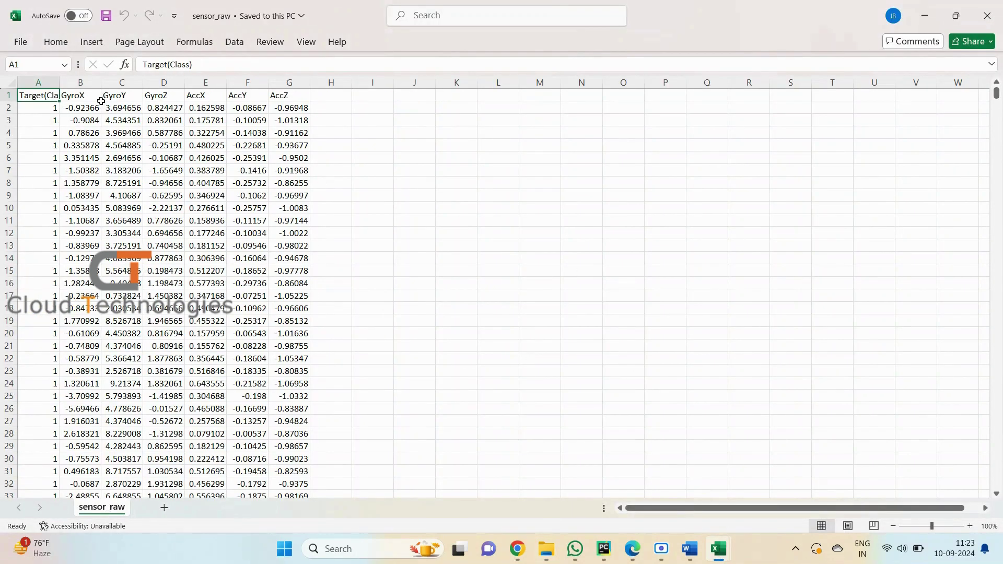
- Copy the first GyroY value, 3.69465648854961, from cell C2 of sensor_raw into the Gyroscope Y field in Chrome
{"action": "double_click", "coordinate": [121, 107]}
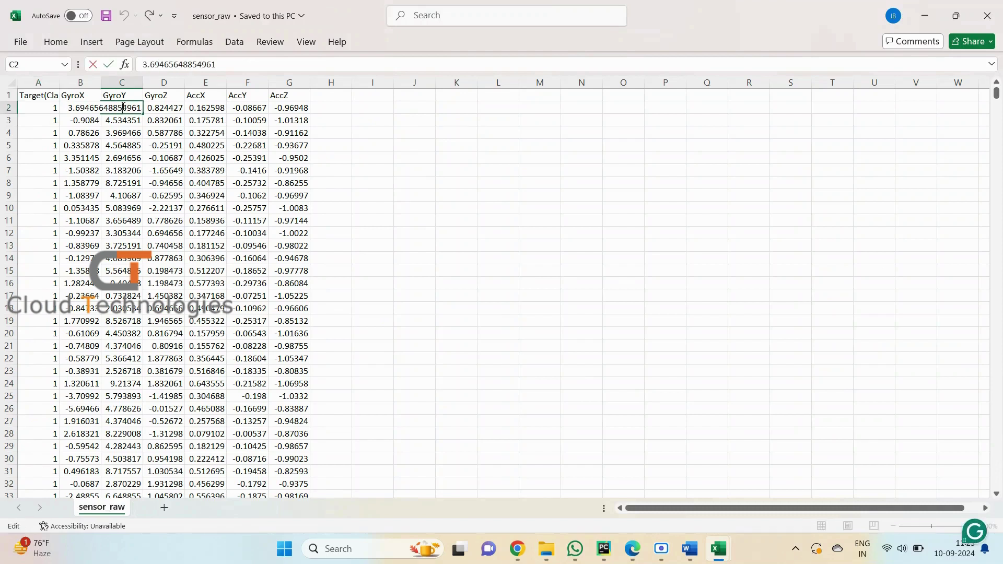
{"action": "double_click", "coordinate": [123, 107]}
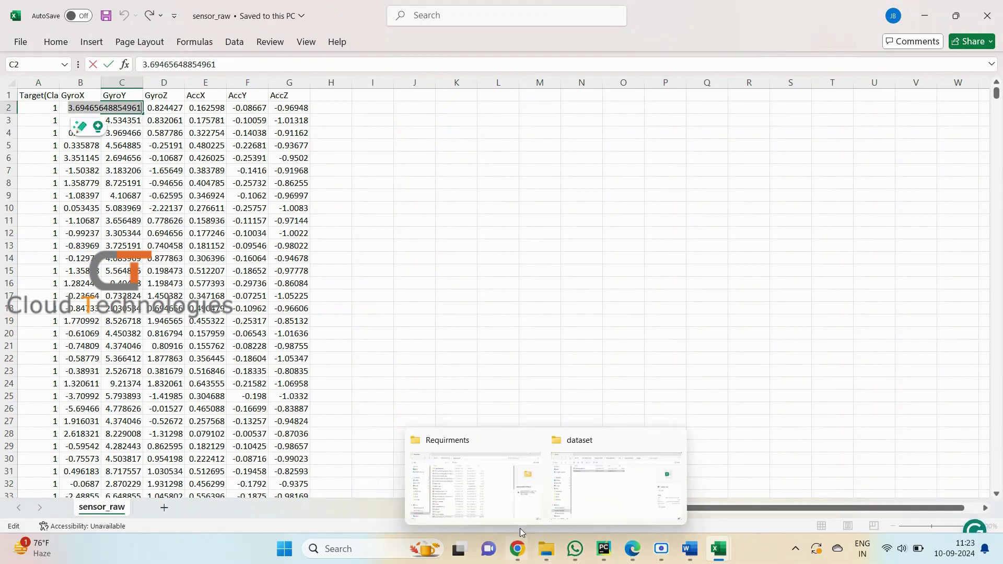
{"action": "left_click", "coordinate": [573, 477]}
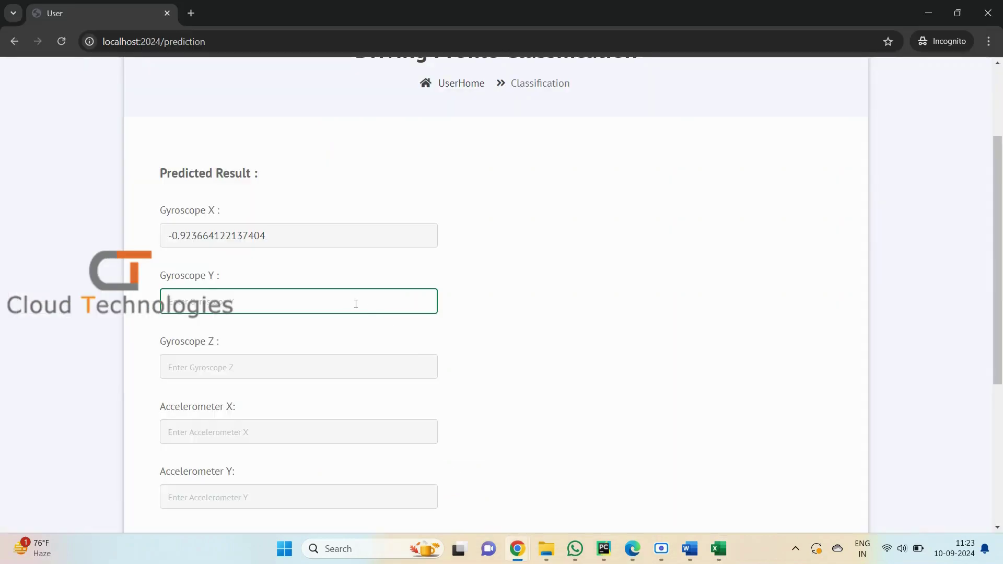
{"action": "key", "text": "ctrl+v"}
- Copy the first GyroZ value, 0.82442748091603, from cell D2 of sensor_raw in Excel into the Gyroscope Z field in Chrome
{"action": "left_click", "coordinate": [306, 363]}
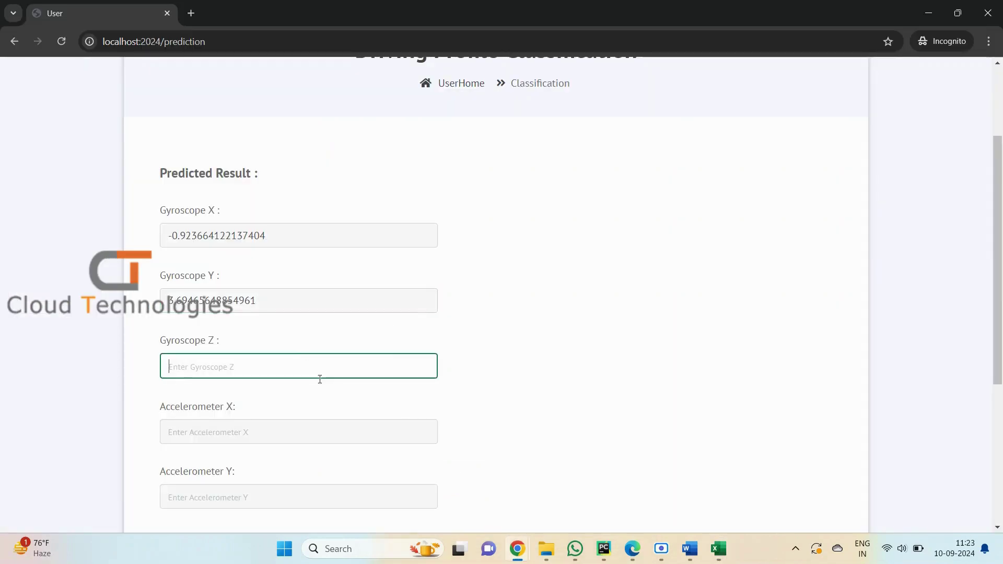
{"action": "left_click", "coordinate": [717, 546]}
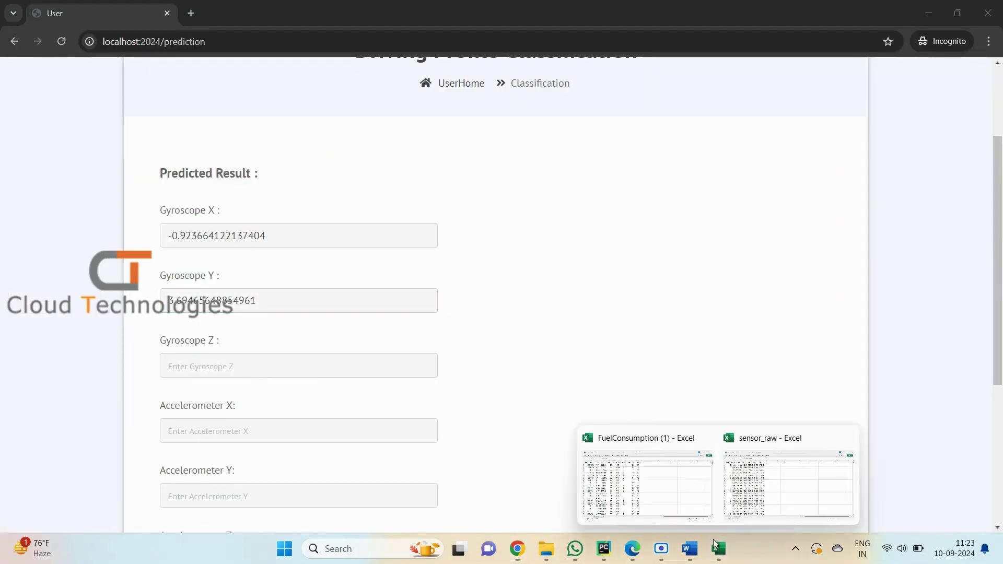
{"action": "left_click", "coordinate": [738, 509]}
{"action": "left_click", "coordinate": [485, 293]}
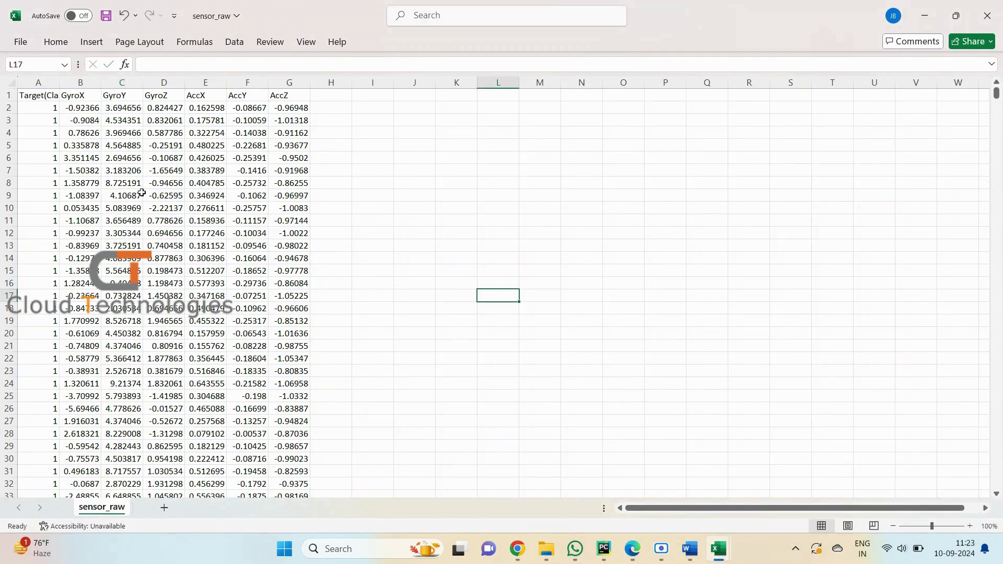
{"action": "double_click", "coordinate": [156, 106]}
{"action": "double_click", "coordinate": [156, 106]}
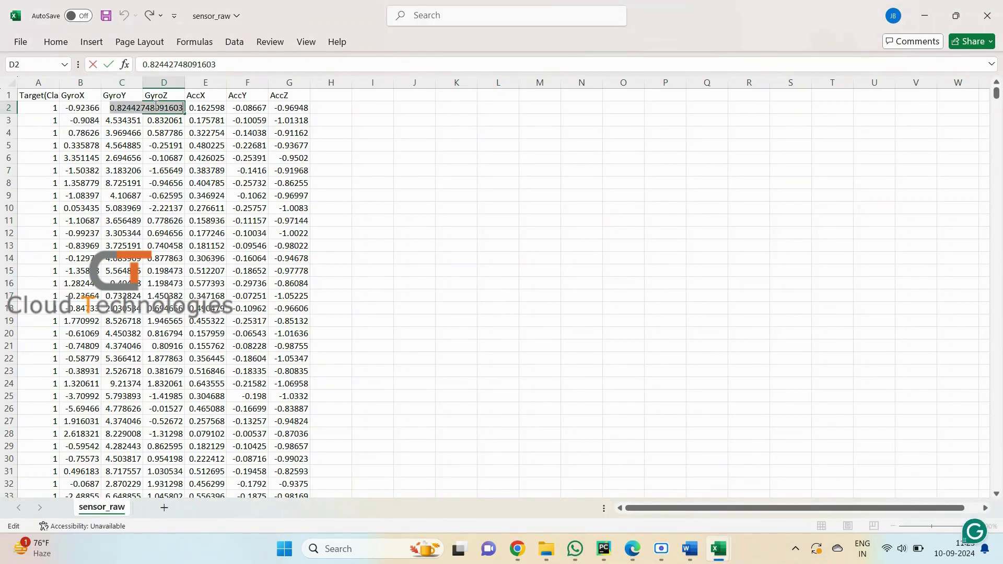
{"action": "mouse_move", "coordinate": [507, 541]}
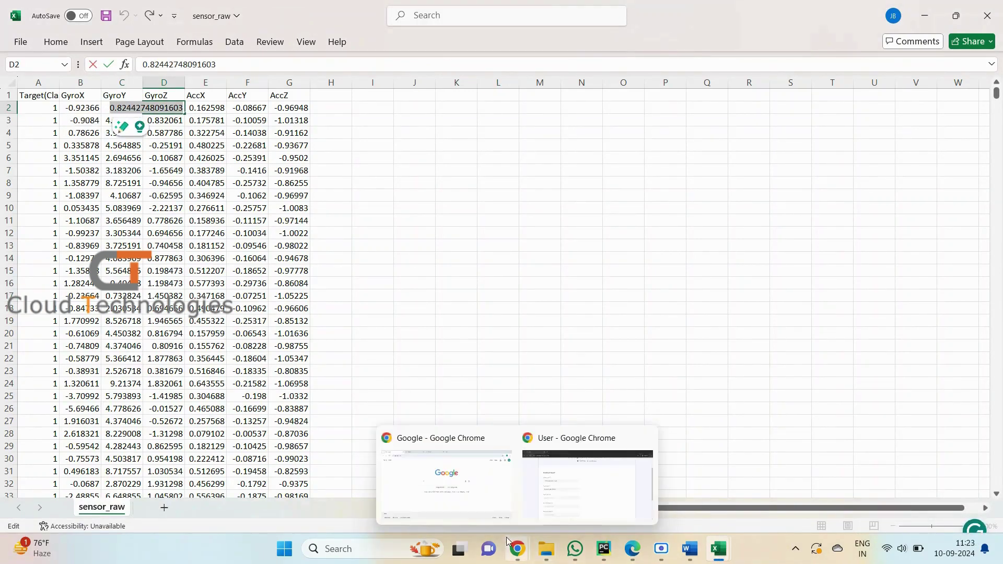
{"action": "left_click", "coordinate": [552, 496]}
{"action": "key", "text": "ctrl+v"}
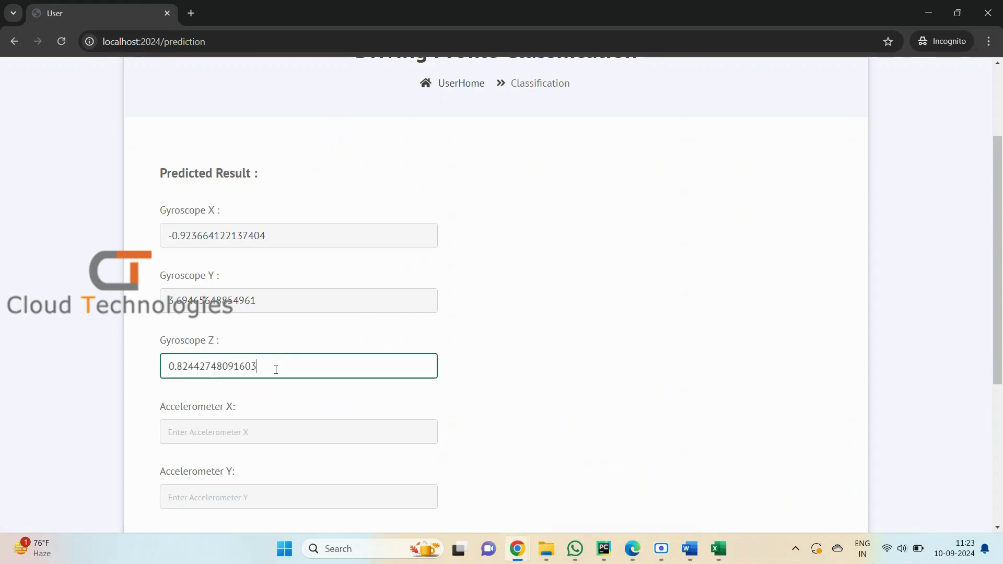
- Copy the first AccX value, 0.16259765625, from cell E2 of sensor_raw in Excel into the Accelerometer X field in Chrome
{"action": "key", "text": "Tab"}
{"action": "scroll", "coordinate": [493, 517], "scroll_direction": "down", "scroll_amount": 3}
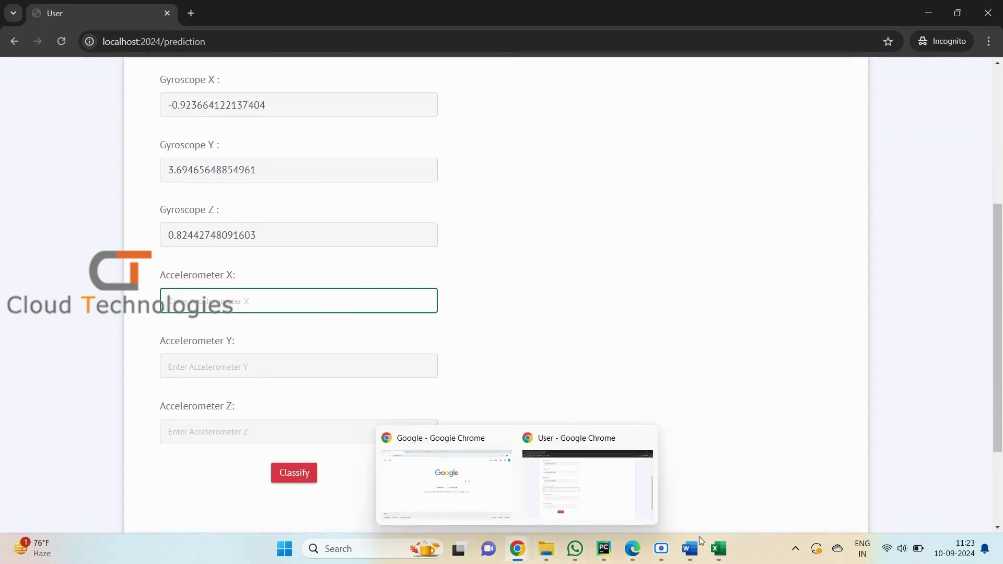
{"action": "mouse_move", "coordinate": [717, 551]}
{"action": "left_click", "coordinate": [789, 478]}
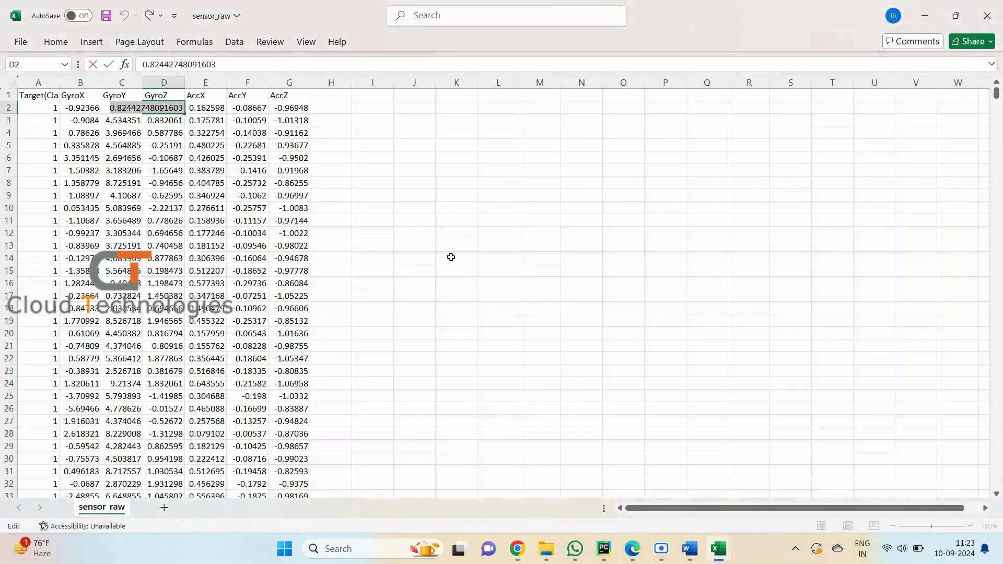
{"action": "left_click", "coordinate": [205, 106]}
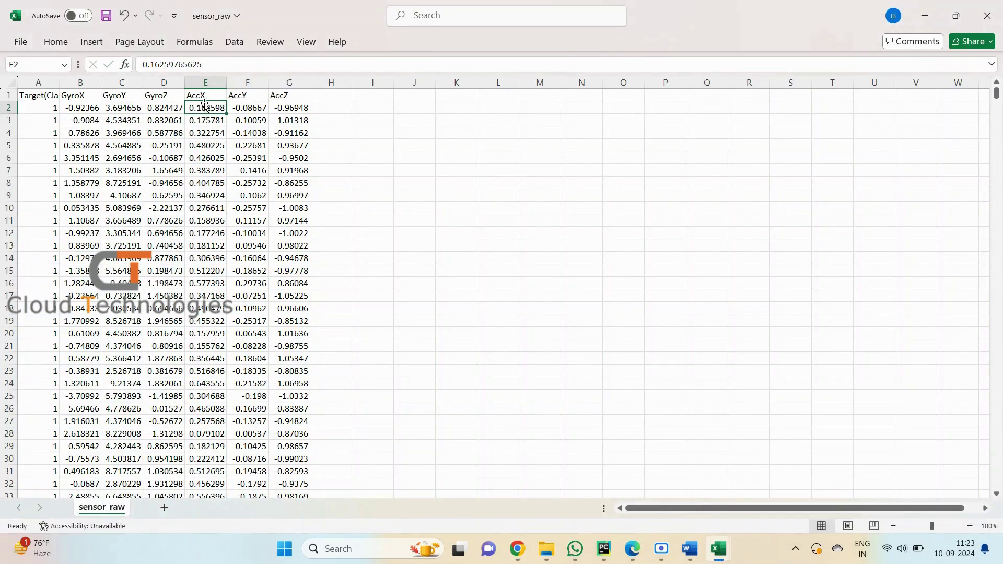
{"action": "double_click", "coordinate": [206, 106]}
{"action": "left_click_drag", "start_coordinate": [166, 107], "coordinate": [224, 109]}
{"action": "key", "text": "ctrl+c"}
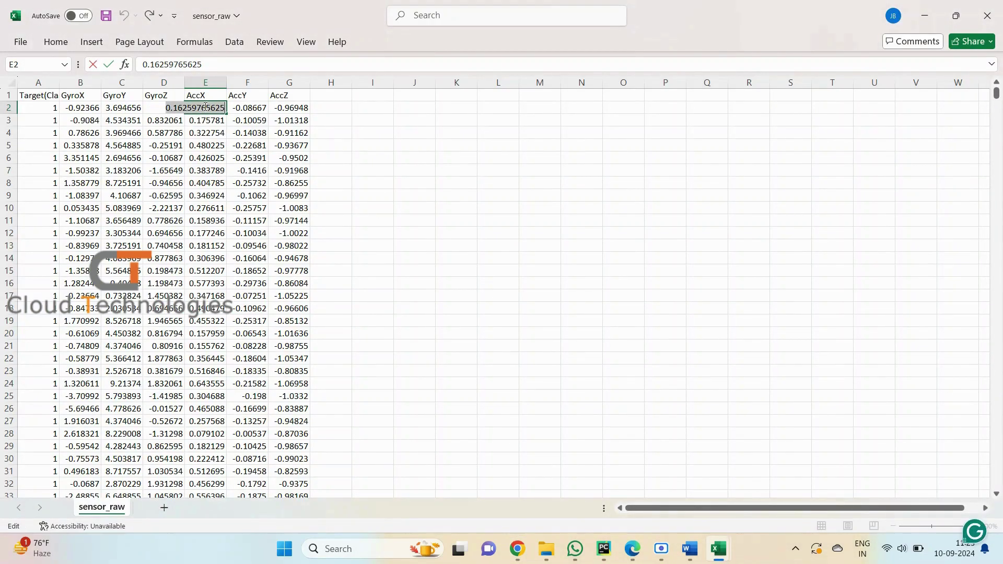
{"action": "mouse_move", "coordinate": [517, 549]}
{"action": "left_click", "coordinate": [584, 507]}
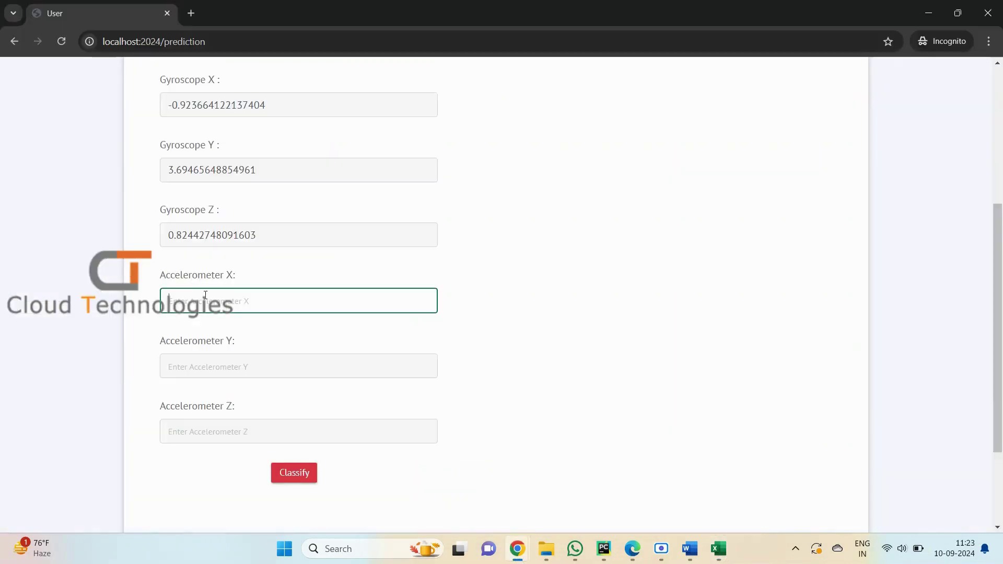
{"action": "key", "text": "ctrl+v"}
- Copy the first AccY value, -0.086669921875, from cell F2 of sensor_raw in Excel into the Accelerometer Y field in Chrome
{"action": "left_click", "coordinate": [250, 365]}
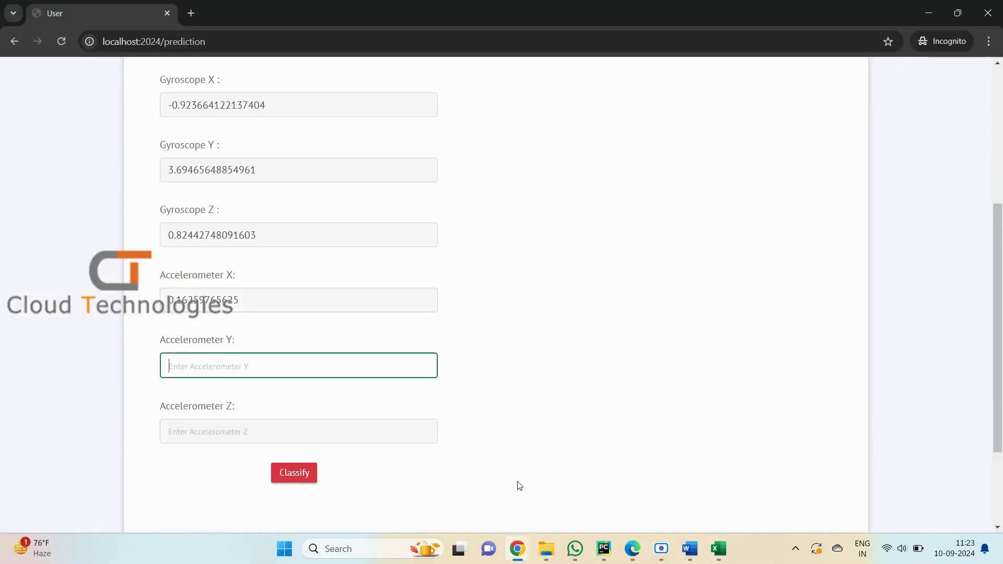
{"action": "left_click", "coordinate": [718, 548]}
{"action": "left_click", "coordinate": [751, 488]}
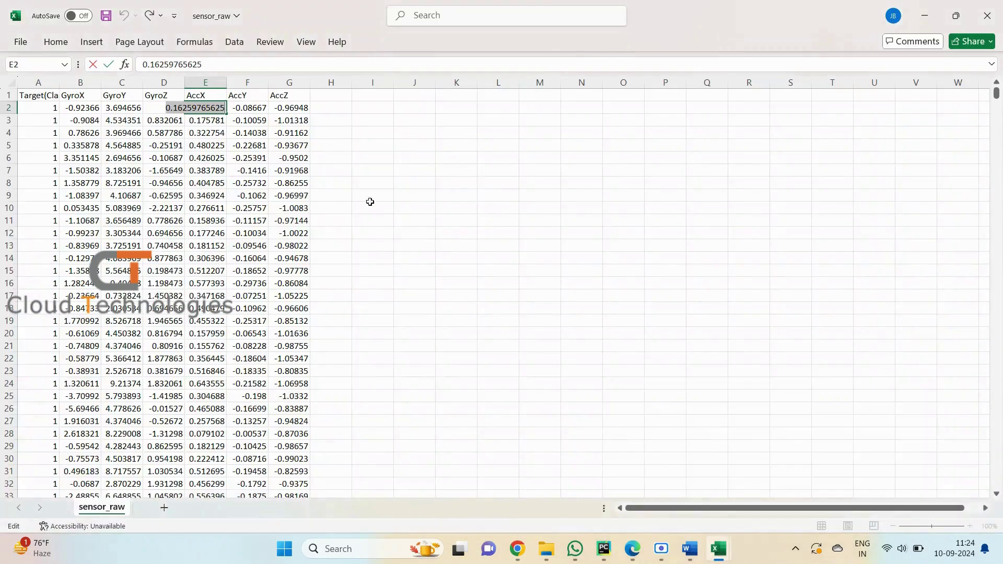
{"action": "left_click", "coordinate": [254, 108]}
{"action": "double_click", "coordinate": [254, 108]}
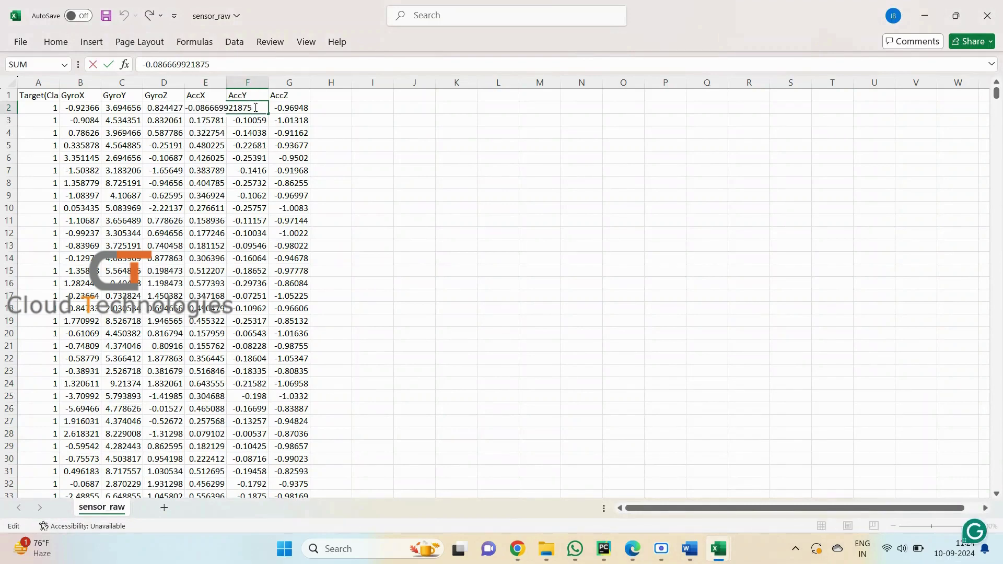
{"action": "key", "text": "shift+Home"}
{"action": "key", "text": "ctrl+c"}
{"action": "mouse_move", "coordinate": [558, 562]}
{"action": "mouse_move", "coordinate": [517, 549]}
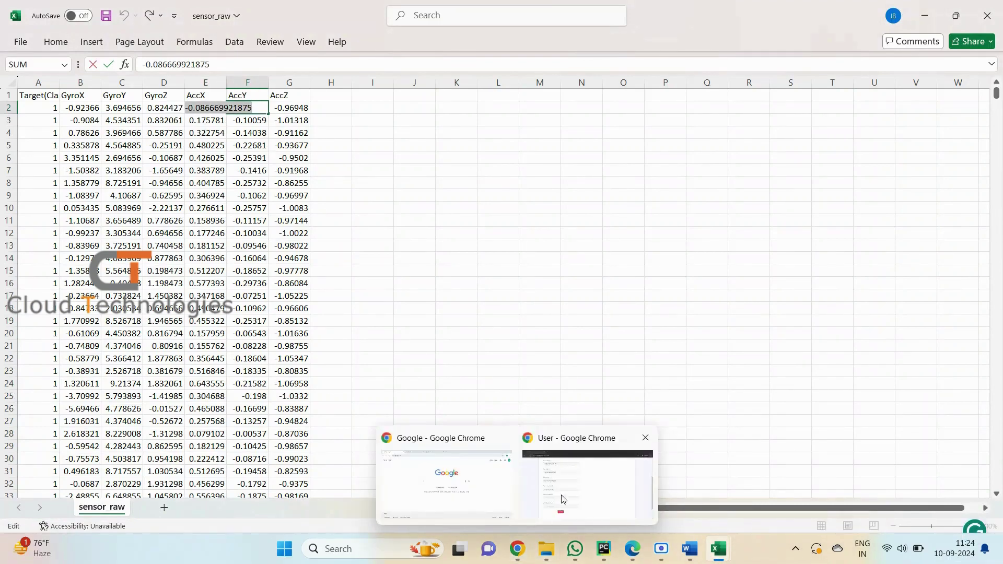
{"action": "left_click", "coordinate": [586, 486]}
{"action": "key", "text": "ctrl+v"}
- Switch to the sensor_raw sheet in Excel and enter the formula =G2 in the first AccY cell, F2
{"action": "scroll", "coordinate": [336, 367], "scroll_direction": "down", "scroll_amount": 3}
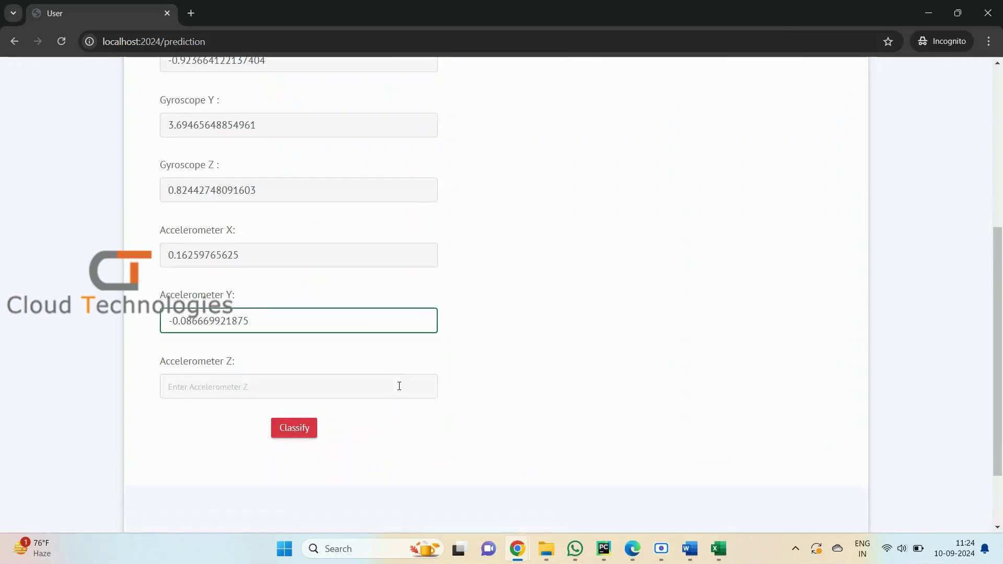
{"action": "mouse_move", "coordinate": [719, 549]}
{"action": "left_click", "coordinate": [789, 481]}
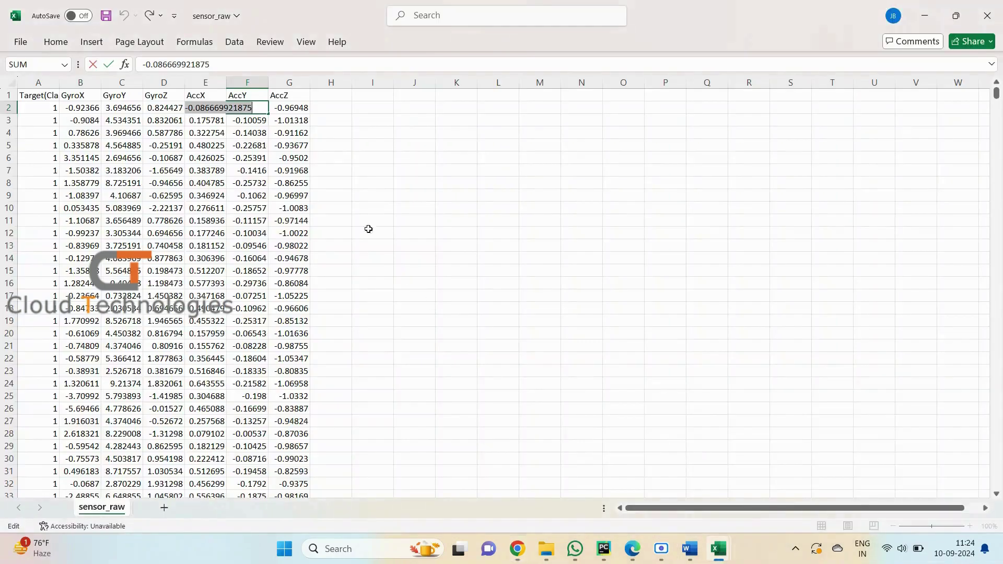
{"action": "type", "text": "="}
{"action": "left_click", "coordinate": [288, 107]}
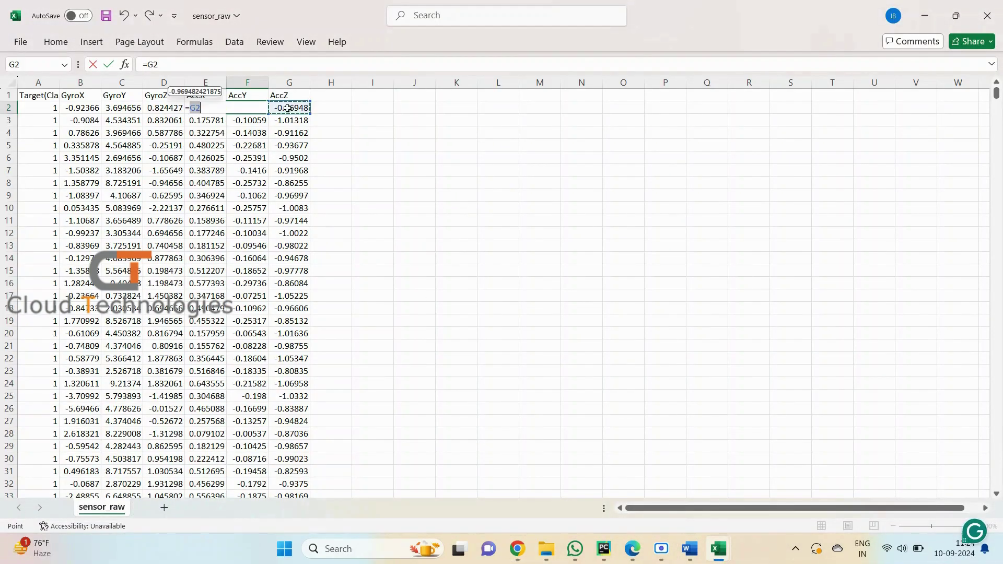
{"action": "key", "text": "Return"}
- Copy the first AccZ value, -0.969482421875, from cell G2 of sensor_raw into the Accelerometer Z field in Chrome
{"action": "double_click", "coordinate": [238, 120]}
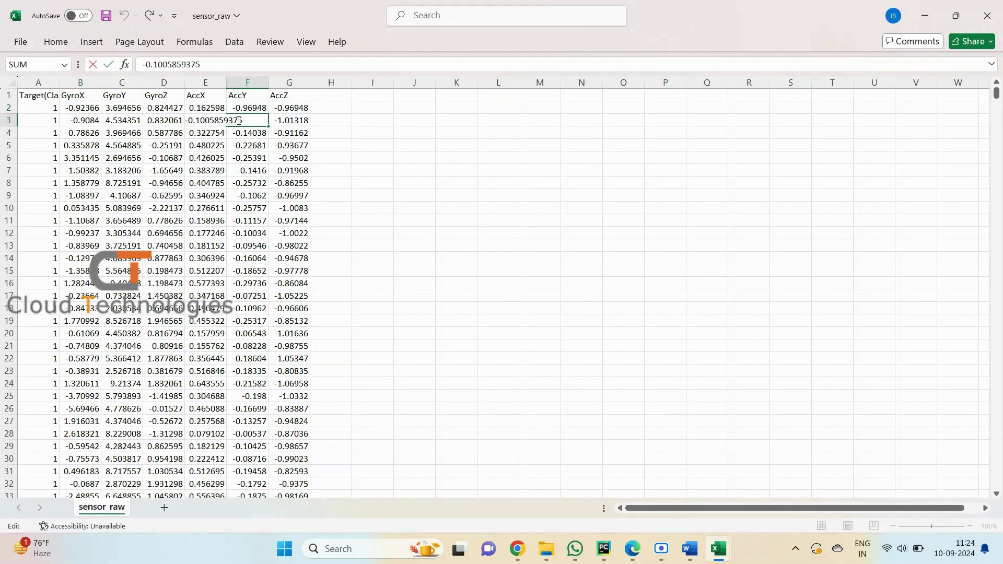
{"action": "double_click", "coordinate": [290, 108]}
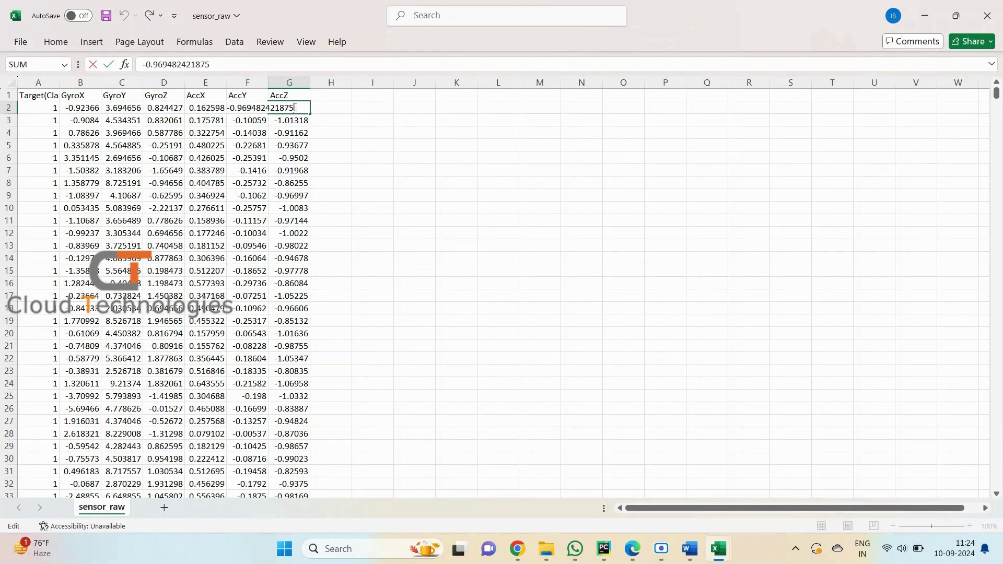
{"action": "double_click", "coordinate": [294, 106]}
{"action": "key", "text": "ctrl+c"}
{"action": "mouse_move", "coordinate": [517, 549]}
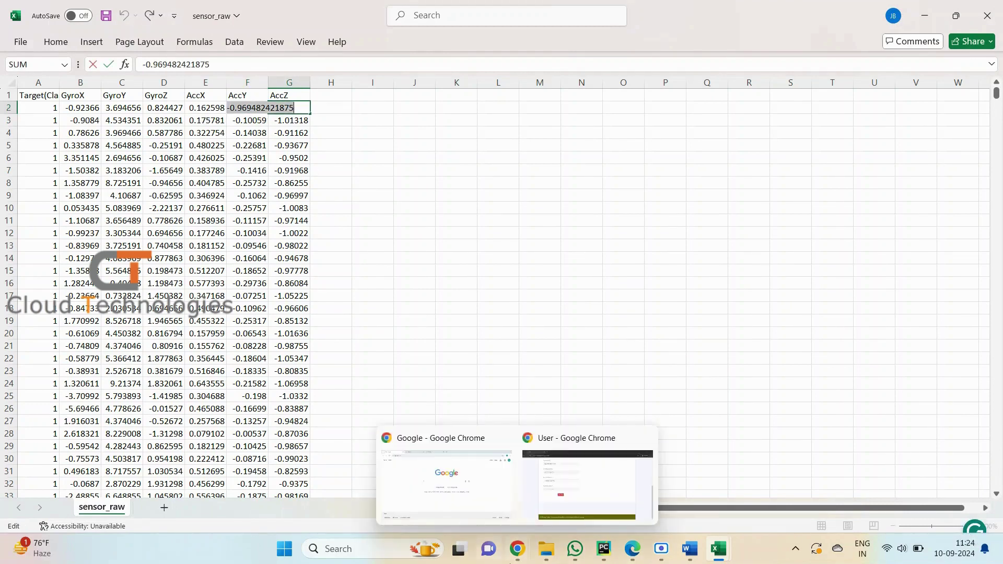
{"action": "left_click", "coordinate": [557, 500]}
{"action": "left_click", "coordinate": [253, 305]}
{"action": "key", "text": "ctrl+v"}
- Classify the driving profile from the copied sensor values and highlight the predicted result
{"action": "key", "text": "Return"}
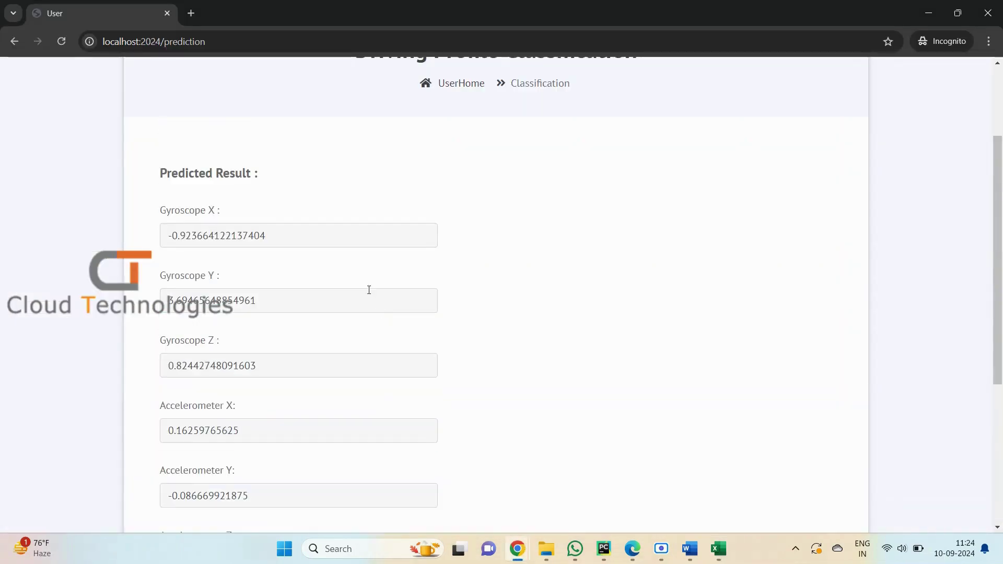
{"action": "scroll", "coordinate": [348, 356], "scroll_direction": "down", "scroll_amount": 3}
{"action": "left_click", "coordinate": [298, 349]}
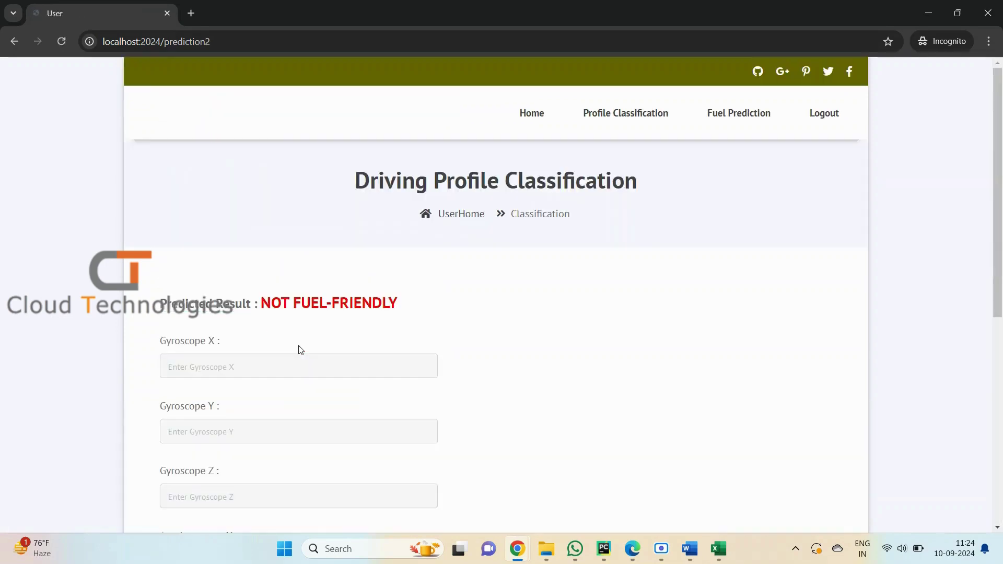
{"action": "left_click_drag", "start_coordinate": [165, 302], "coordinate": [426, 302]}
{"action": "left_click", "coordinate": [426, 302]}
{"action": "left_click_drag", "start_coordinate": [164, 299], "coordinate": [410, 305]}
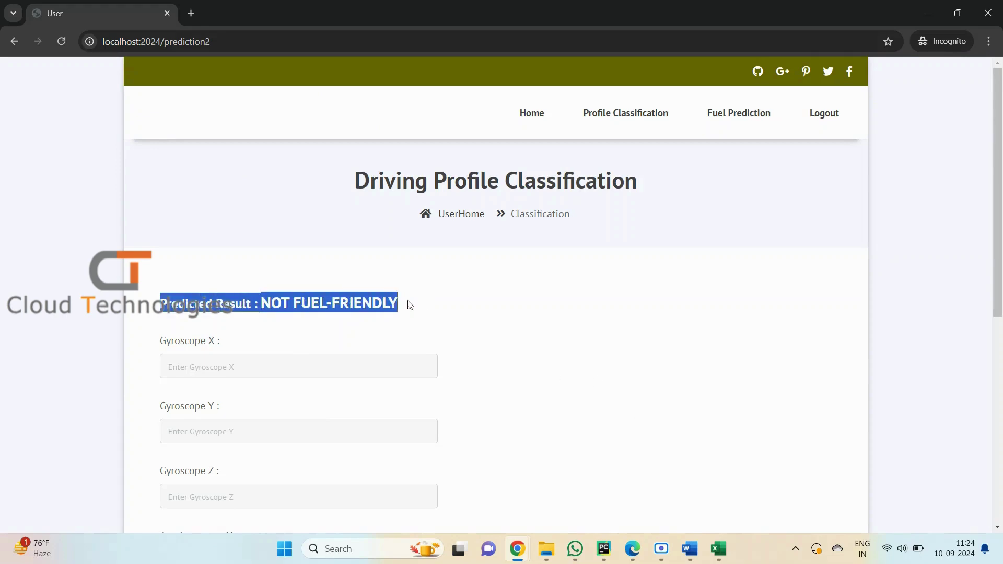
{"action": "left_click", "coordinate": [469, 320]}
- In Word, add the line "For that prediction im taking values from that dataset it shows 2 results like that driver is fuel friendly or not"
{"action": "mouse_move", "coordinate": [692, 535]}
{"action": "left_click", "coordinate": [695, 500]}
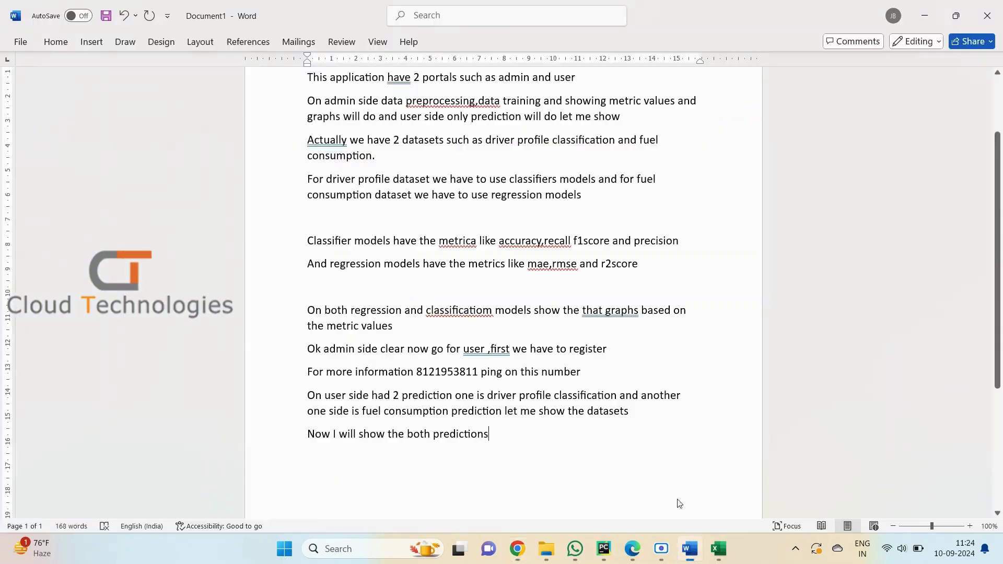
{"action": "key", "text": "Return"}
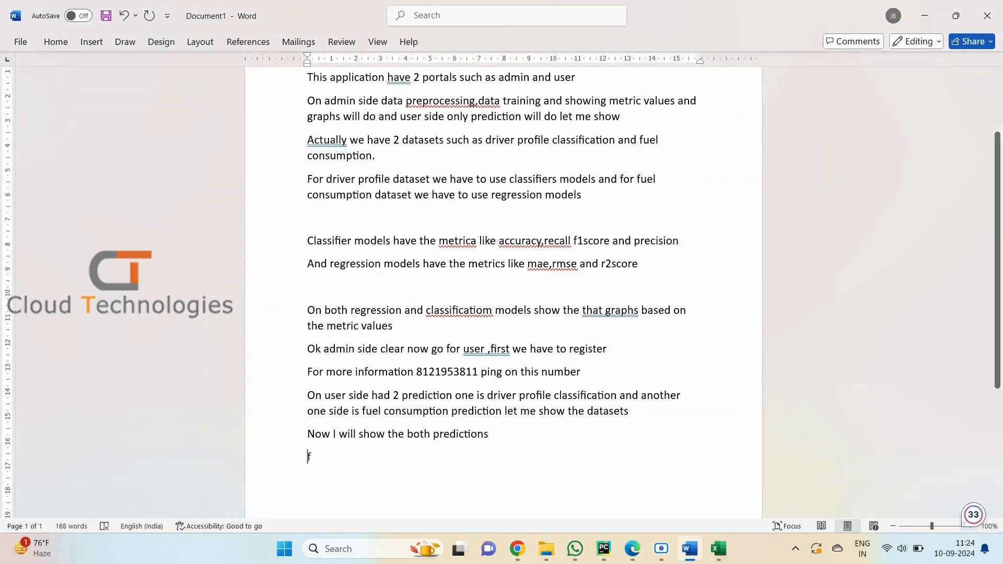
{"action": "type", "text": "For that prediction"}
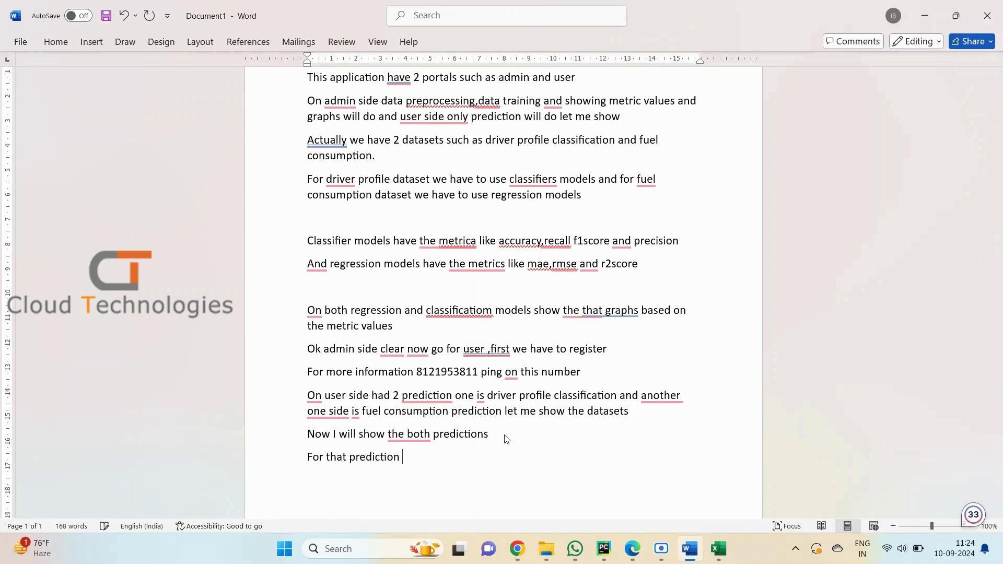
{"action": "type", "text": " im taking values from"}
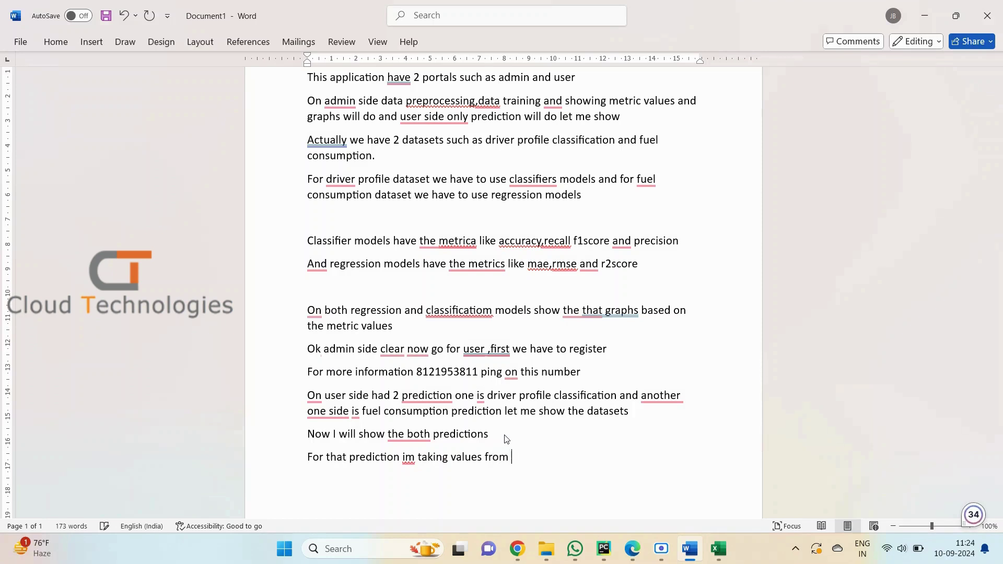
{"action": "key", "text": "BackSpace"}
{"action": "key", "text": "BackSpace"}
{"action": "type", "text": "="}
{"action": "type", "text": "taset it shows 2 results l"}
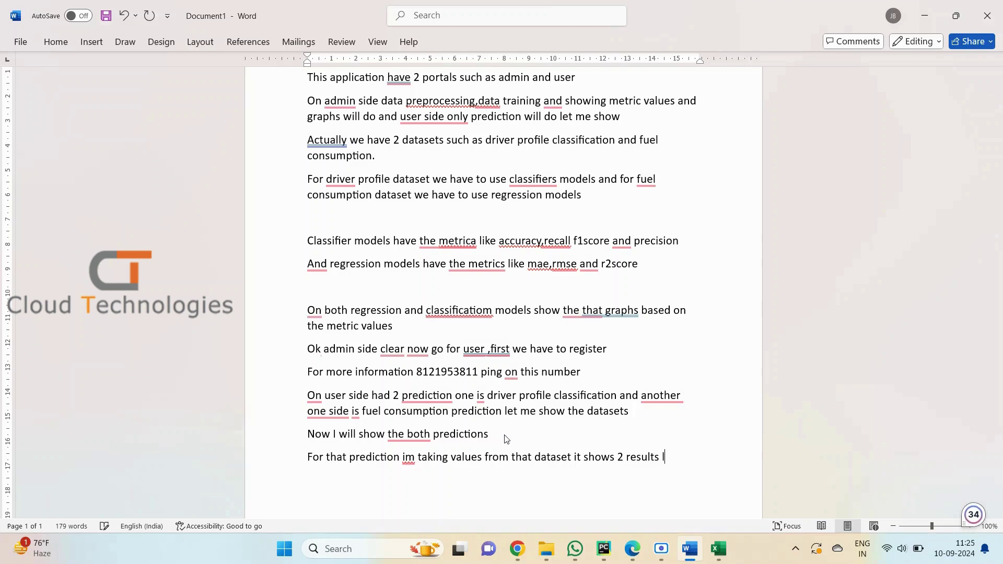
{"action": "type", "text": "ike that dri"}
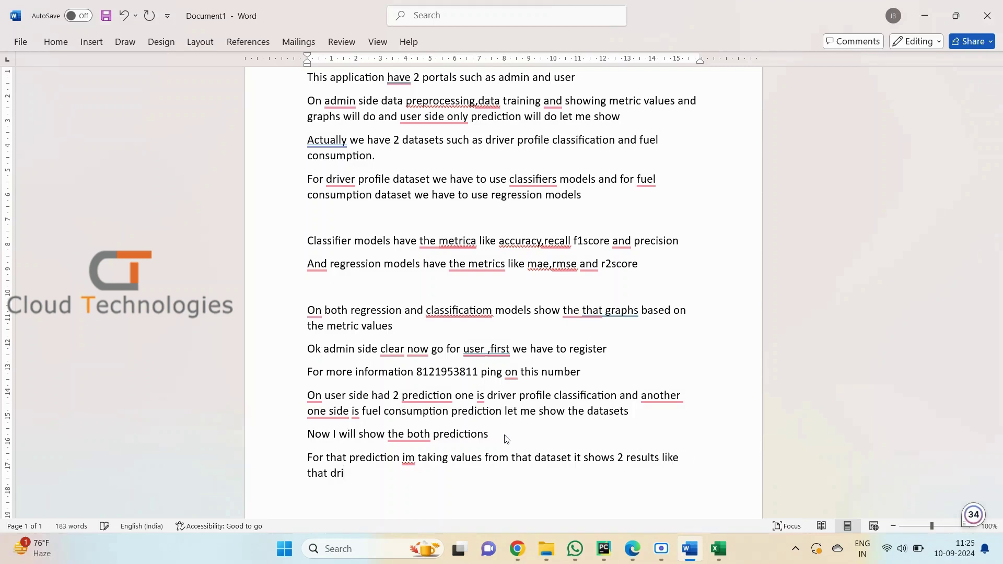
{"action": "type", "text": "ver is fuel friendly or not"}
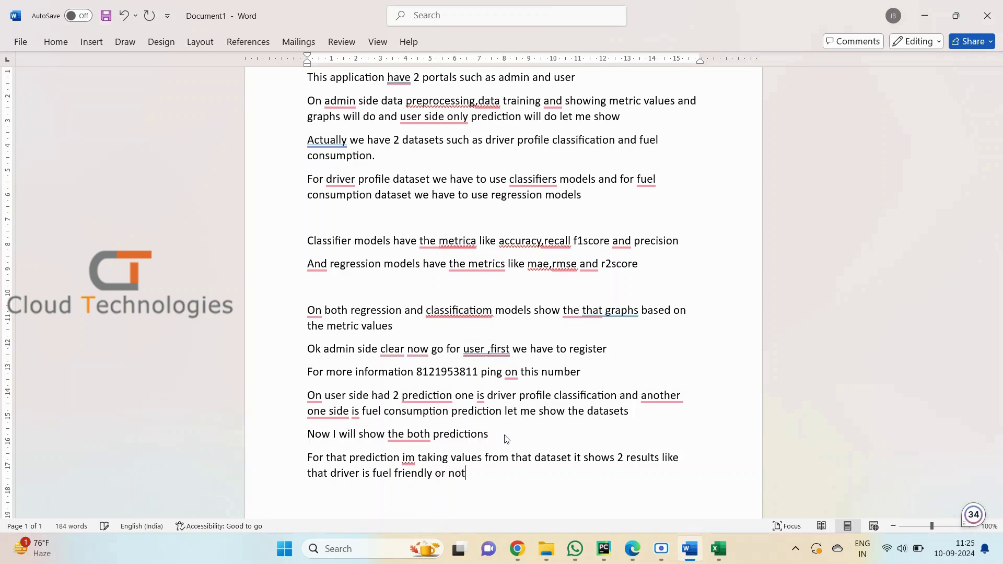
- Switch back to Chrome and point out the predicted result on the Driving Profile Classification page by highlighting it
{"action": "mouse_move", "coordinate": [517, 549]}
{"action": "left_click", "coordinate": [579, 503]}
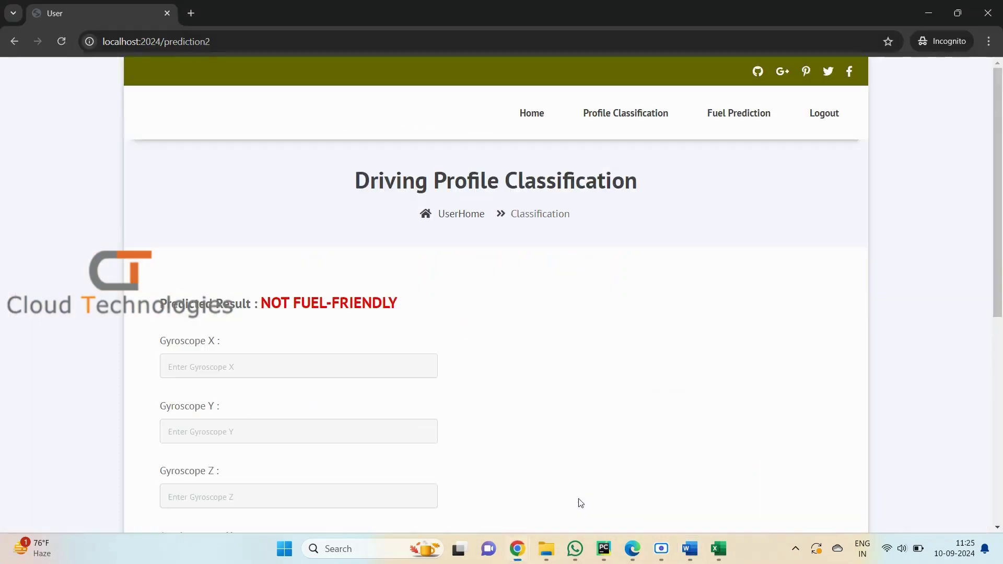
{"action": "left_click_drag", "start_coordinate": [158, 300], "coordinate": [385, 321]}
{"action": "left_click", "coordinate": [454, 317]}
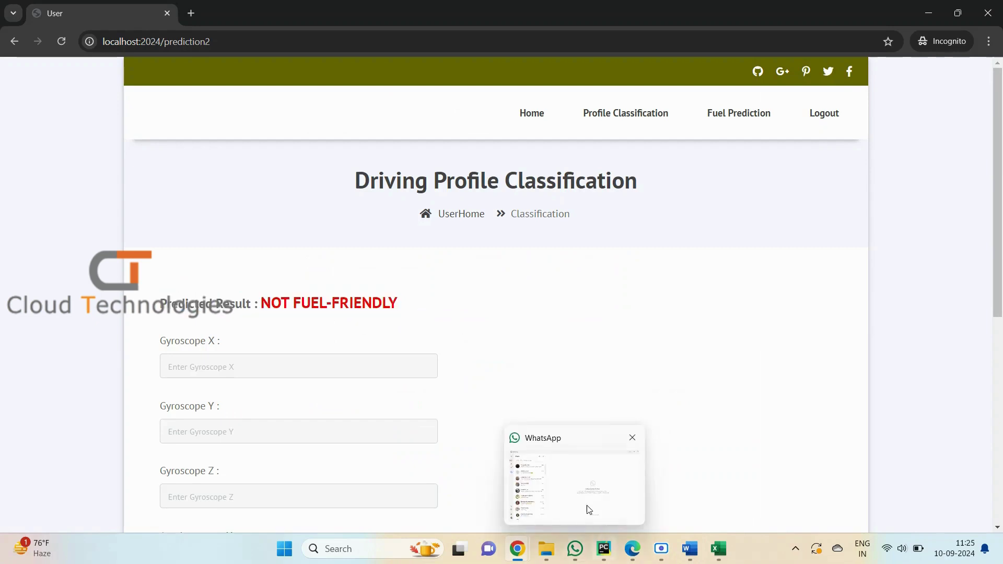
{"action": "scroll", "coordinate": [378, 221], "scroll_direction": "down", "scroll_amount": 2}
{"action": "scroll", "coordinate": [378, 221], "scroll_direction": "up", "scroll_amount": 2}
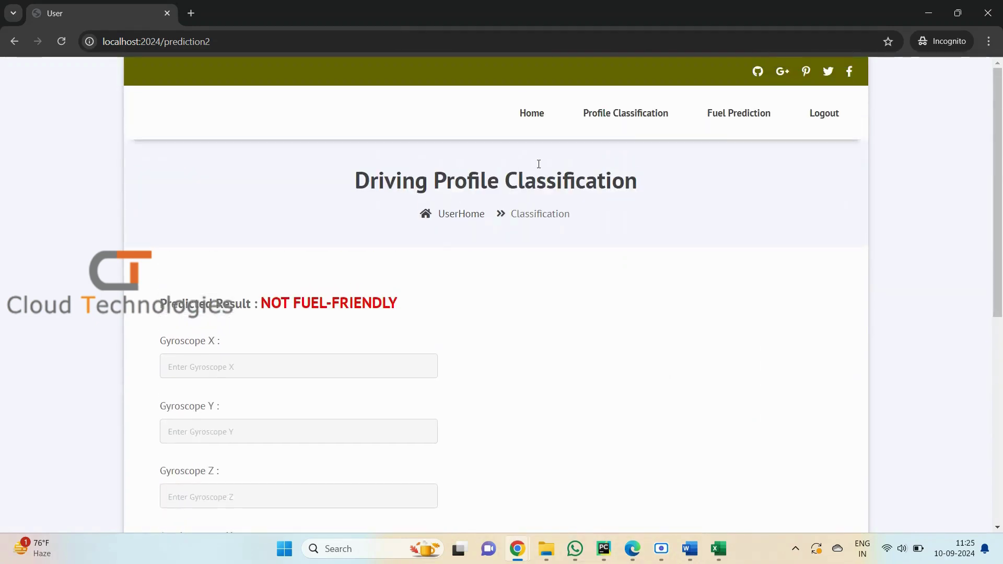
- Open a blank Profile Classification form and enter 1 for Gyroscope X, Gyroscope Y and Gyroscope Z
{"action": "left_click", "coordinate": [583, 112]}
{"action": "left_click", "coordinate": [334, 367]}
{"action": "key", "text": "Tab"}
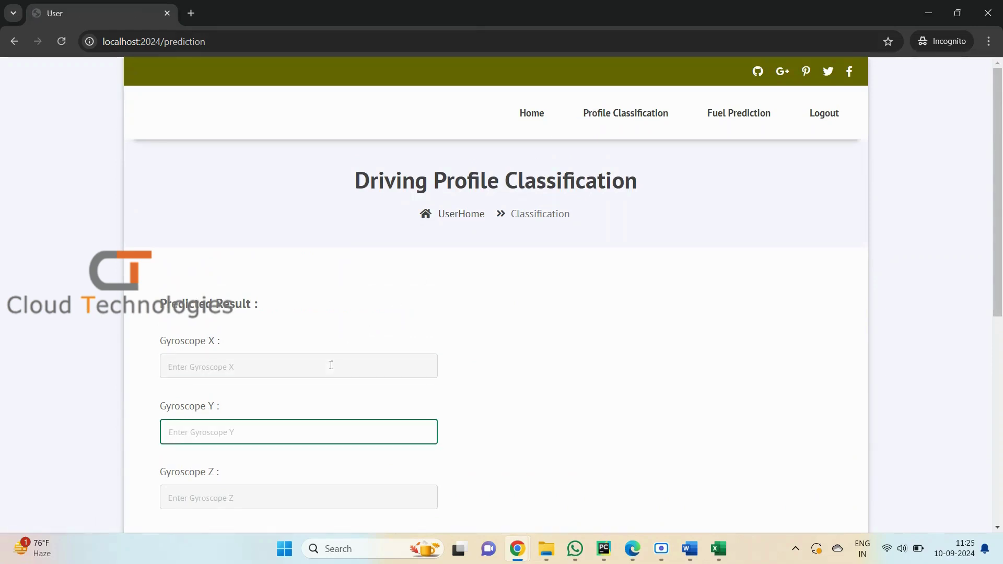
{"action": "left_click", "coordinate": [331, 365]}
{"action": "key", "text": "Tab"}
{"action": "type", "text": "1"}
{"action": "left_click", "coordinate": [319, 364]}
{"action": "type", "text": "1"}
{"action": "key", "text": "Tab"}
{"action": "key", "text": "Tab"}
{"action": "type", "text": "1"}
- Enter 1 for Accelerometer X, Accelerometer Y and Accelerometer Z
{"action": "key", "text": "Tab"}
{"action": "type", "text": "1"}
{"action": "key", "text": "Tab"}
{"action": "type", "text": "1"}
{"action": "key", "text": "Tab"}
{"action": "type", "text": "1"}
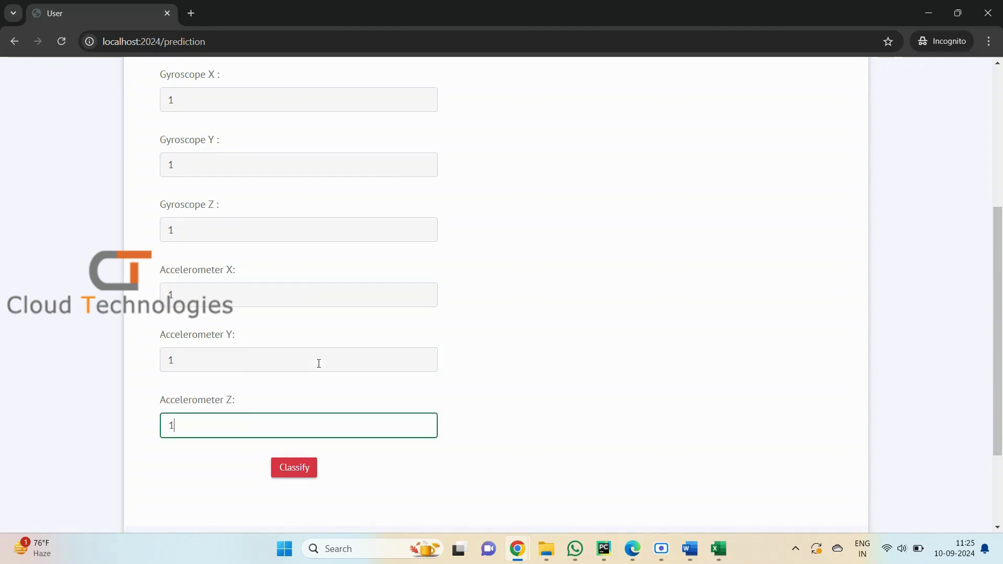
- Classify the profile with all six sensor values at 1 and highlight the predicted outcome
{"action": "left_click", "coordinate": [303, 465]}
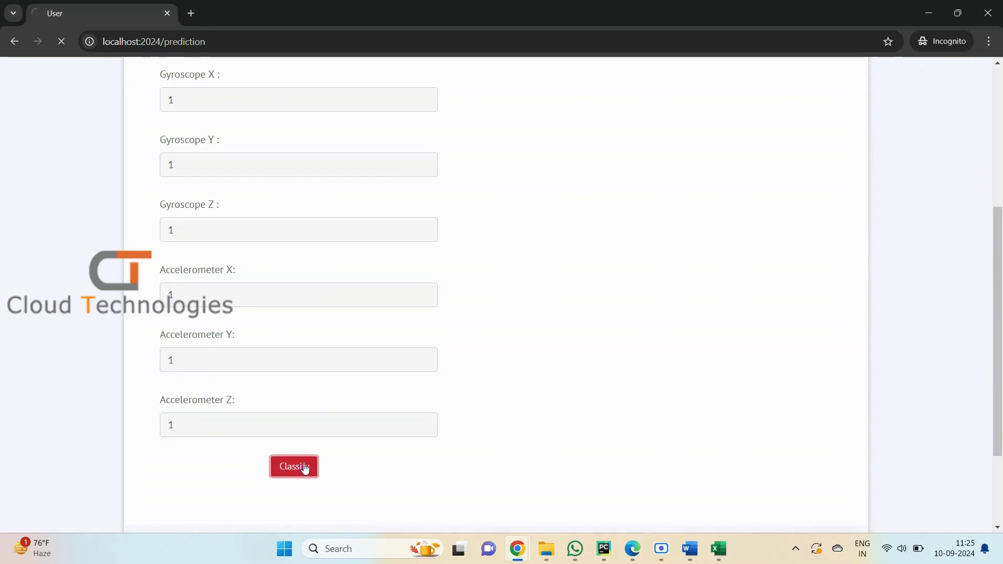
{"action": "left_click_drag", "start_coordinate": [262, 299], "coordinate": [393, 302]}
{"action": "left_click", "coordinate": [430, 304]}
- Classify the driving profile with 2 in all six gyroscope and accelerometer fields, and highlight the predicted result
{"action": "left_click", "coordinate": [295, 359]}
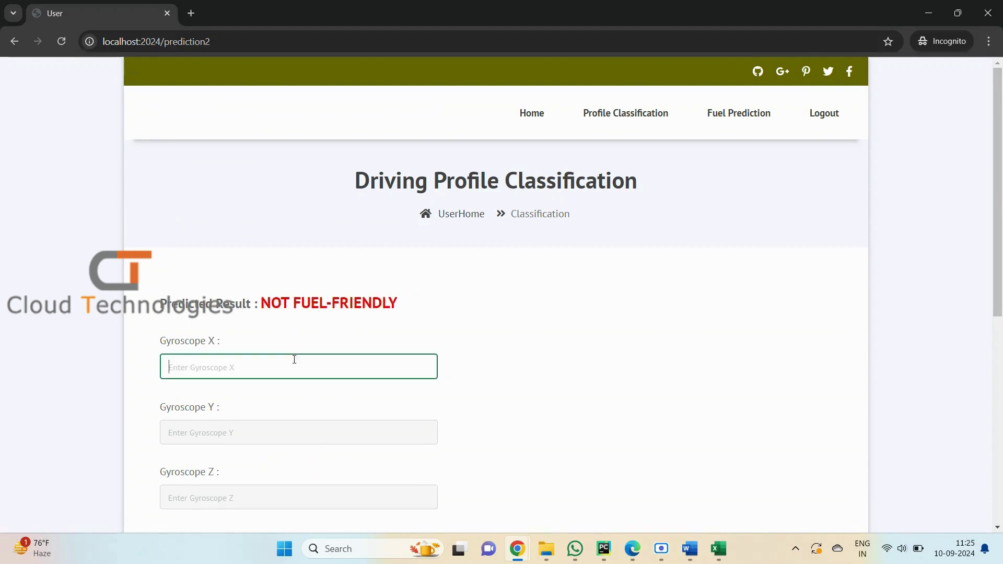
{"action": "type", "text": "2"}
{"action": "key", "text": "Tab"}
{"action": "type", "text": "2"}
{"action": "key", "text": "Tab"}
{"action": "type", "text": "2"}
{"action": "key", "text": "Tab"}
{"action": "type", "text": "2"}
{"action": "key", "text": "Tab"}
{"action": "type", "text": "2"}
{"action": "key", "text": "Tab"}
{"action": "type", "text": "2"}
{"action": "key", "text": "Return"}
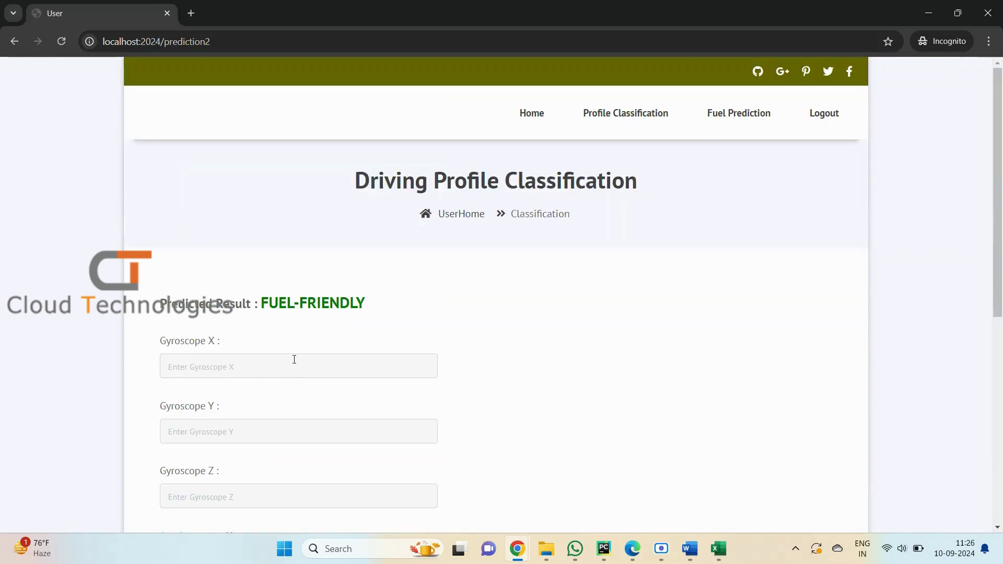
{"action": "left_click_drag", "start_coordinate": [162, 304], "coordinate": [377, 301]}
{"action": "left_click", "coordinate": [381, 300]}
- Switch to Word and add the line "NOW GO for the fuel prediction" at the end of the notes
{"action": "left_click", "coordinate": [690, 548]}
{"action": "key", "text": "Return"}
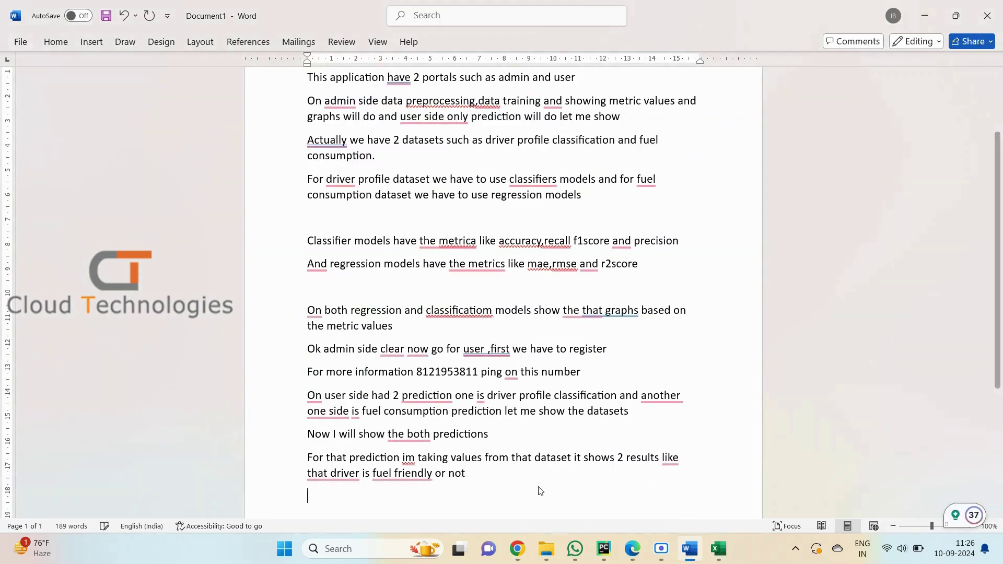
{"action": "type", "text": "NOW GO"}
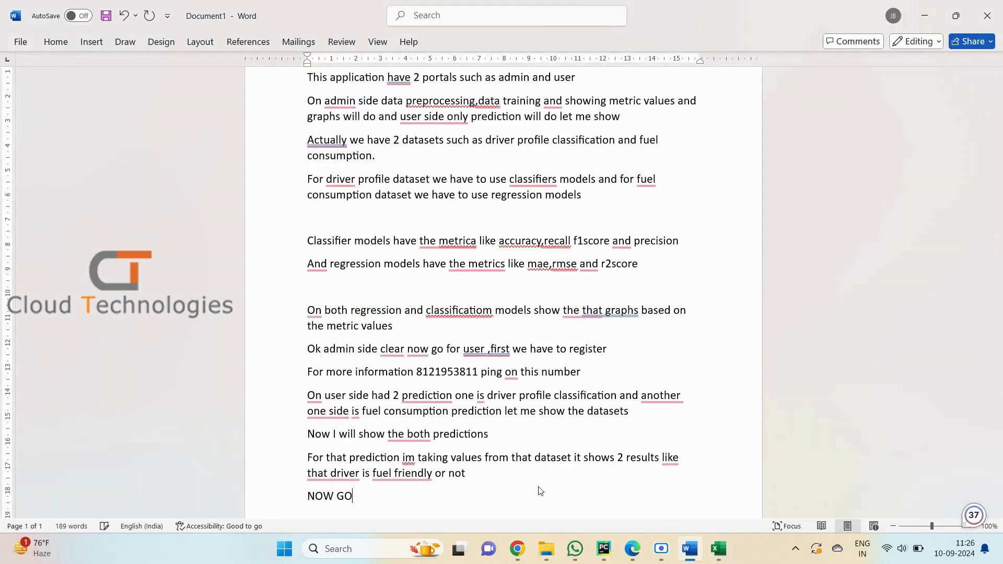
{"action": "type", "text": "or"}
{"action": "type", "text": "the fuel prediction"}
- Switch to Chrome, open the Fuel Prediction form and enter 2000 as the year
{"action": "left_click", "coordinate": [715, 548]}
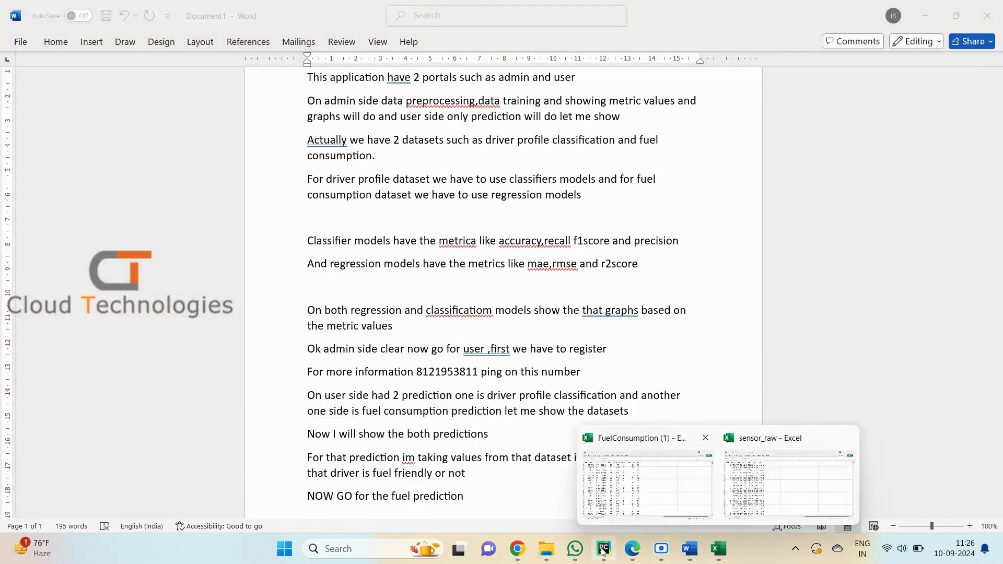
{"action": "mouse_move", "coordinate": [518, 549]}
{"action": "left_click", "coordinate": [579, 503]}
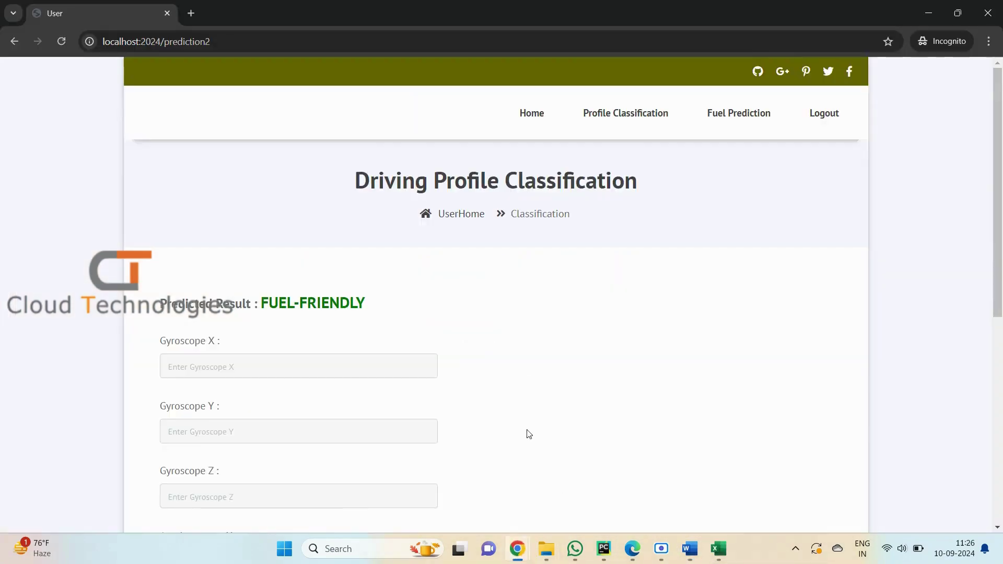
{"action": "left_click", "coordinate": [717, 117]}
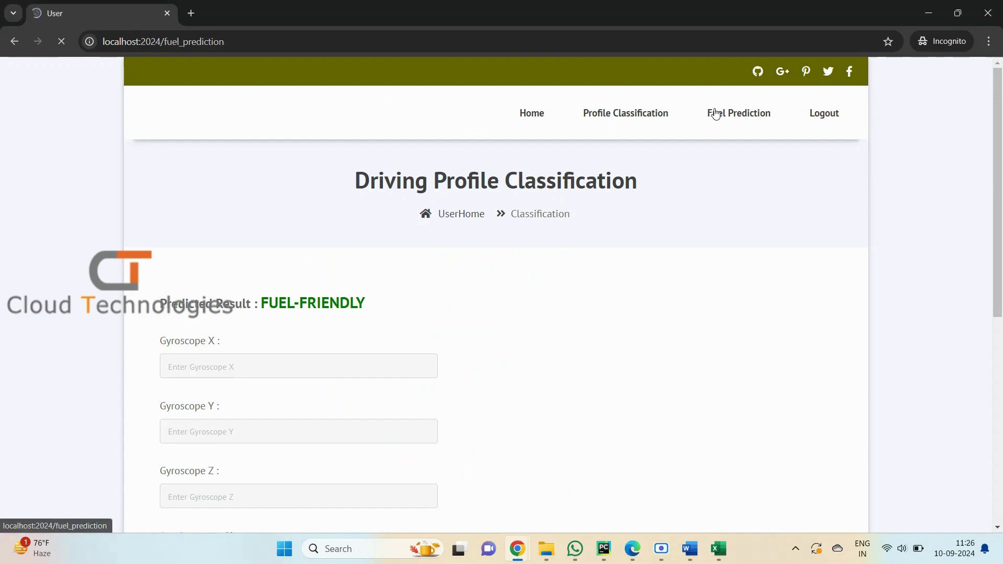
{"action": "scroll", "coordinate": [370, 287], "scroll_direction": "down", "scroll_amount": 1}
{"action": "left_click", "coordinate": [305, 296]}
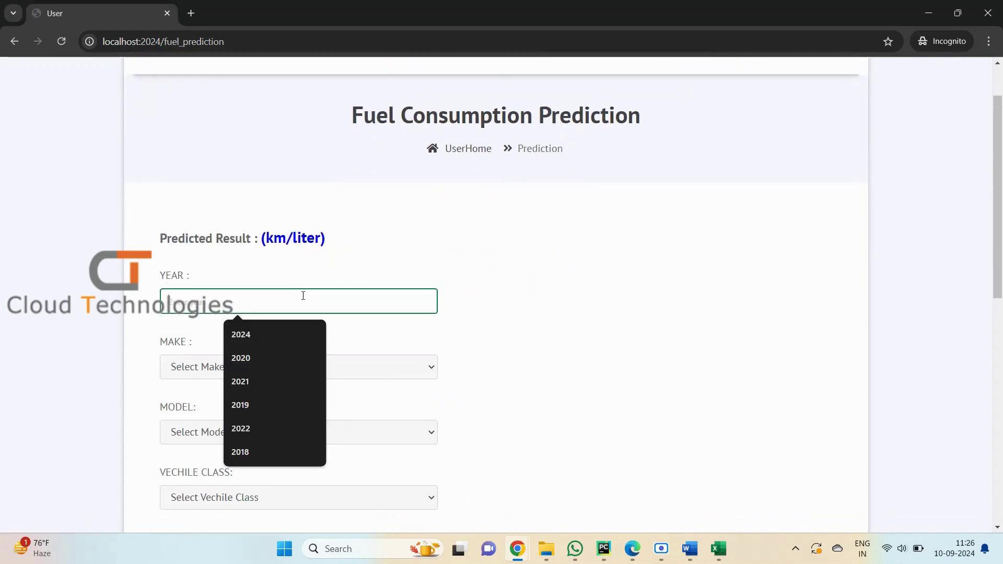
{"action": "type", "text": "2000"}
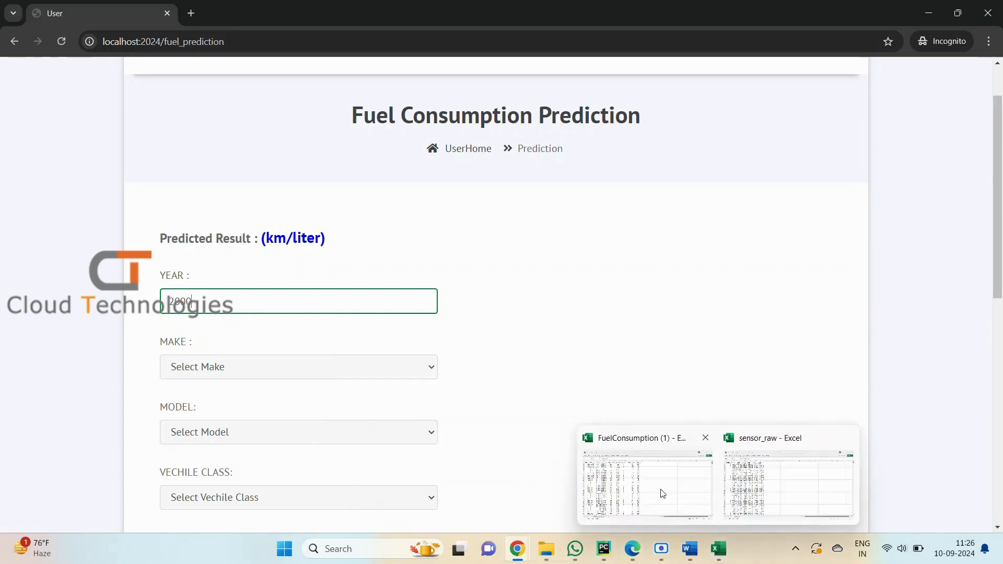
- Check the first record in FuelConsumption (1) in Excel and set the make to ACURA in Chrome's fuel prediction form
{"action": "left_click", "coordinate": [656, 489]}
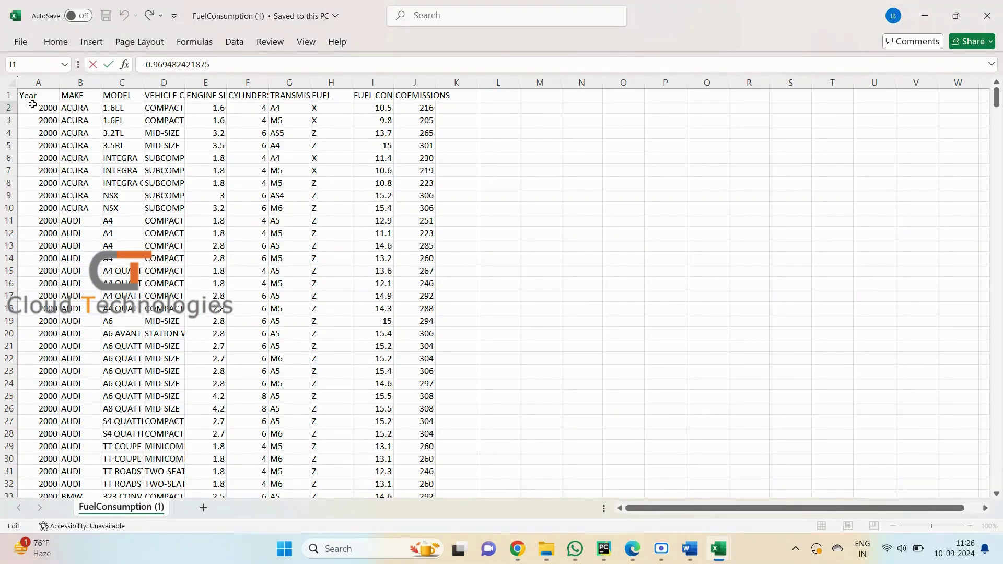
{"action": "left_click", "coordinate": [9, 108]}
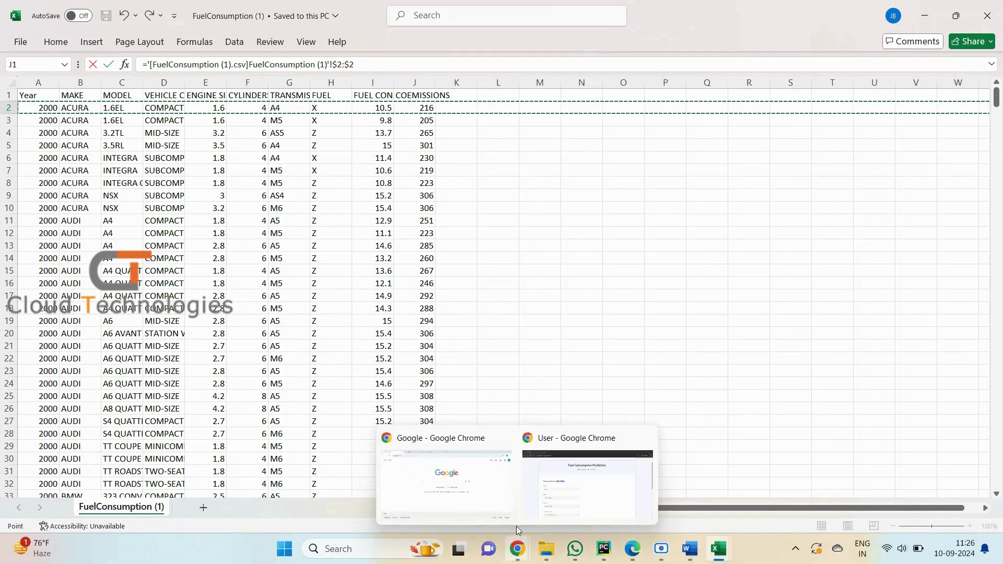
{"action": "left_click", "coordinate": [567, 488]}
{"action": "left_click", "coordinate": [284, 362]}
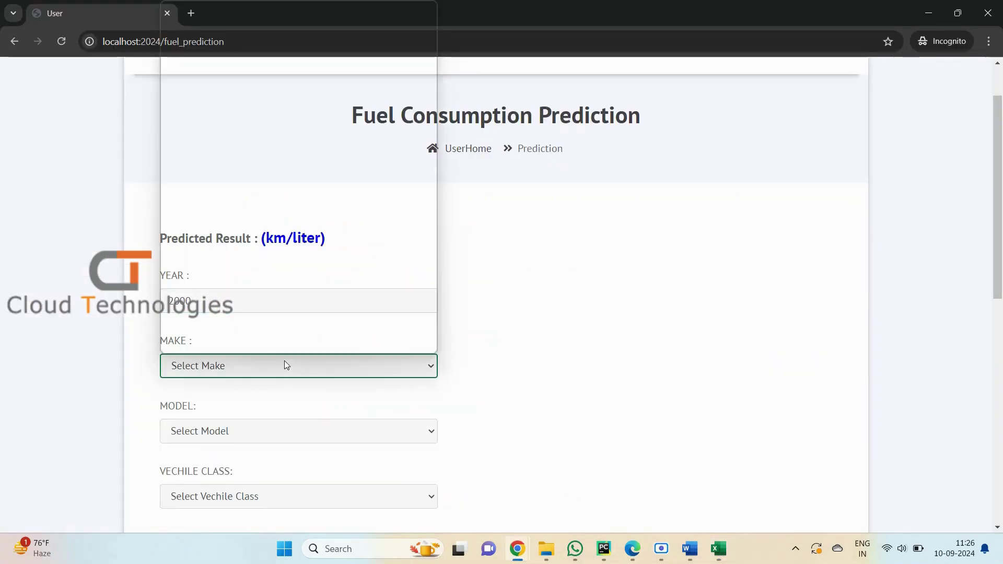
{"action": "left_click", "coordinate": [183, 23]}
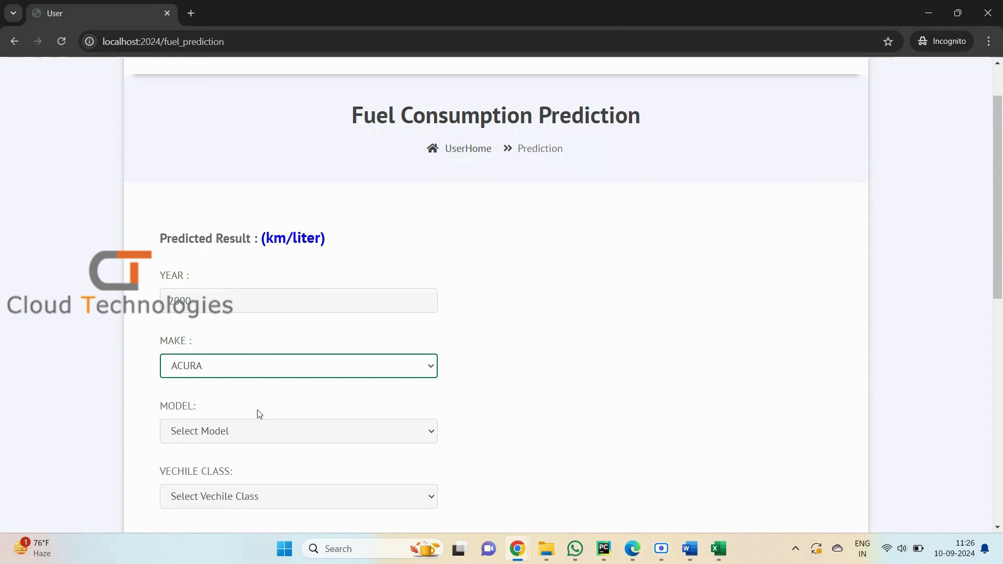
- Set the model to 1.6EL and the vehicle class to COMPACT in the fuel prediction form
{"action": "left_click", "coordinate": [260, 428]}
{"action": "left_click", "coordinate": [253, 70]}
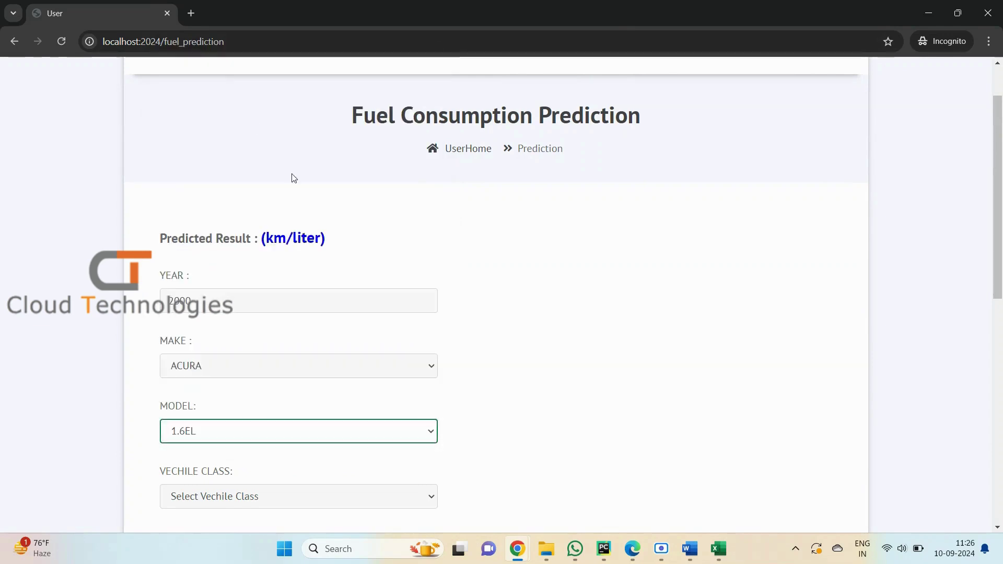
{"action": "scroll", "coordinate": [467, 394], "scroll_direction": "down", "scroll_amount": 1}
{"action": "scroll", "coordinate": [467, 394], "scroll_direction": "down", "scroll_amount": 2}
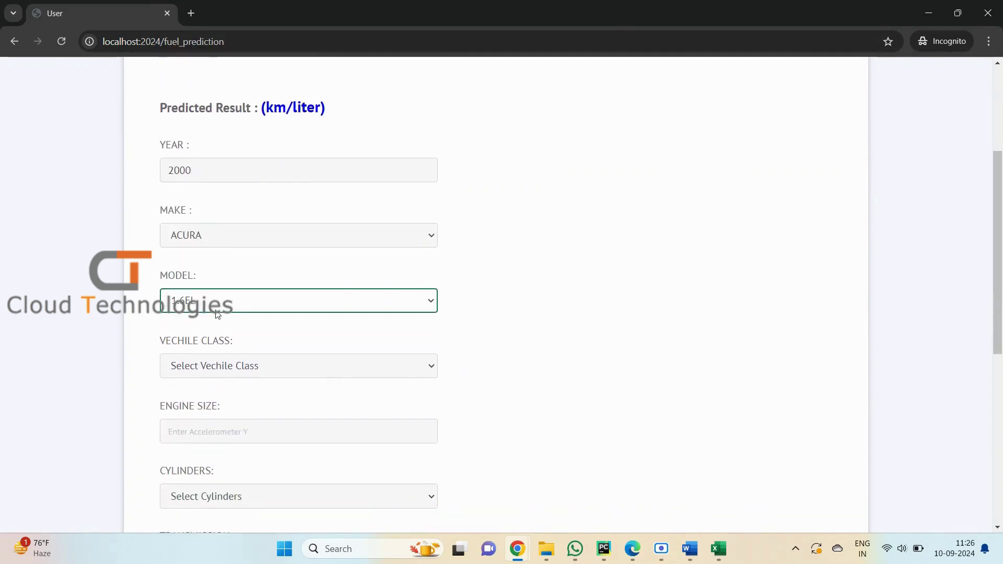
{"action": "left_click", "coordinate": [217, 308]}
{"action": "left_click", "coordinate": [209, 277]}
{"action": "left_click", "coordinate": [190, 366]}
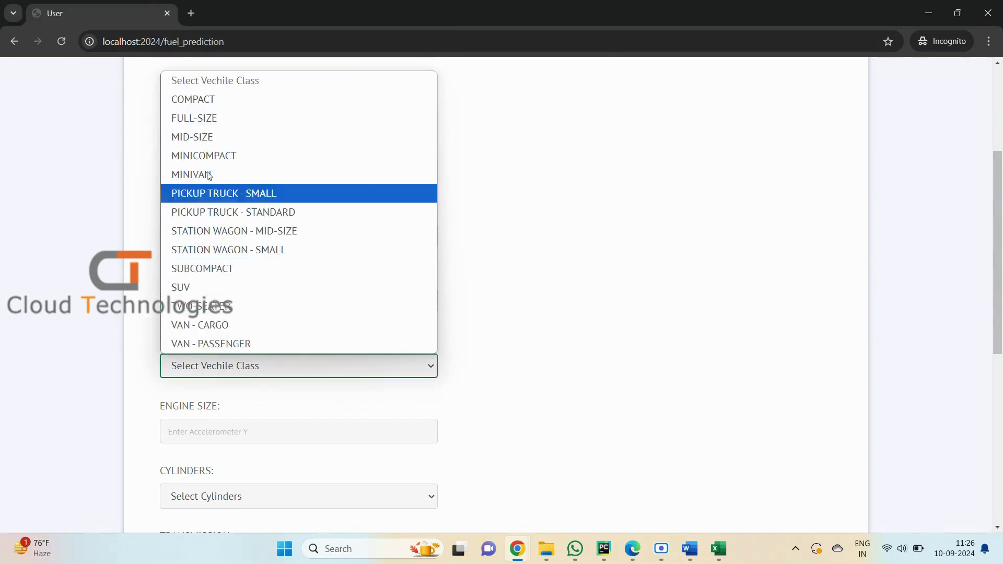
{"action": "left_click", "coordinate": [195, 99]}
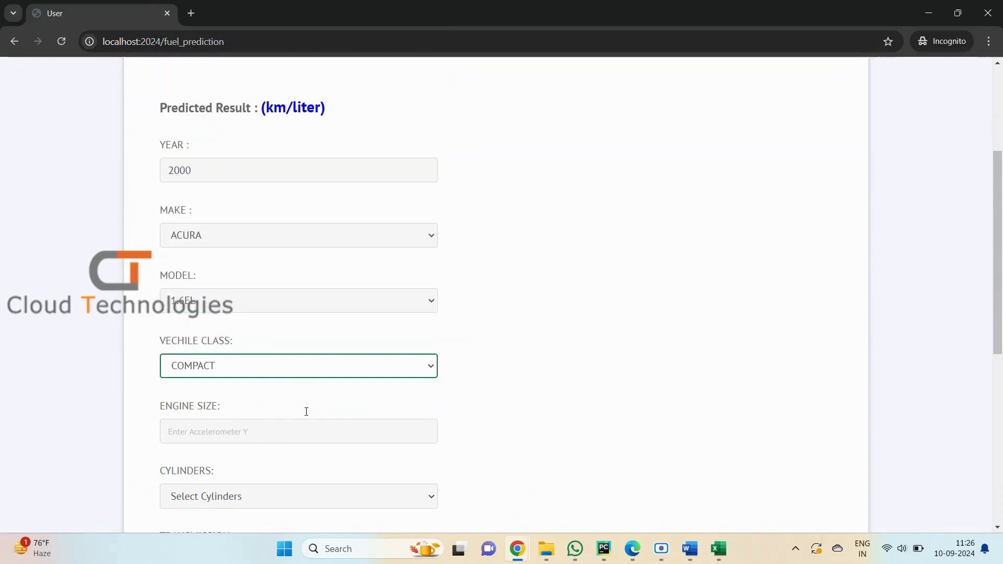
- Check the first record's engine size in FuelConsumption (1) in Excel and enter 1.6 as the engine size in Chrome's form
{"action": "scroll", "coordinate": [298, 351], "scroll_direction": "down", "scroll_amount": 3}
{"action": "left_click", "coordinate": [269, 309]}
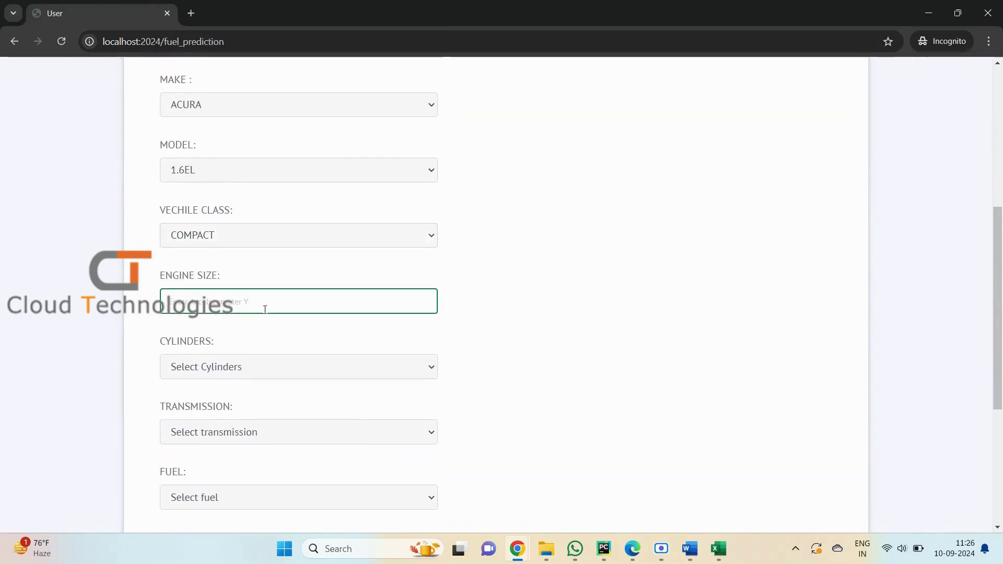
{"action": "mouse_move", "coordinate": [715, 562]}
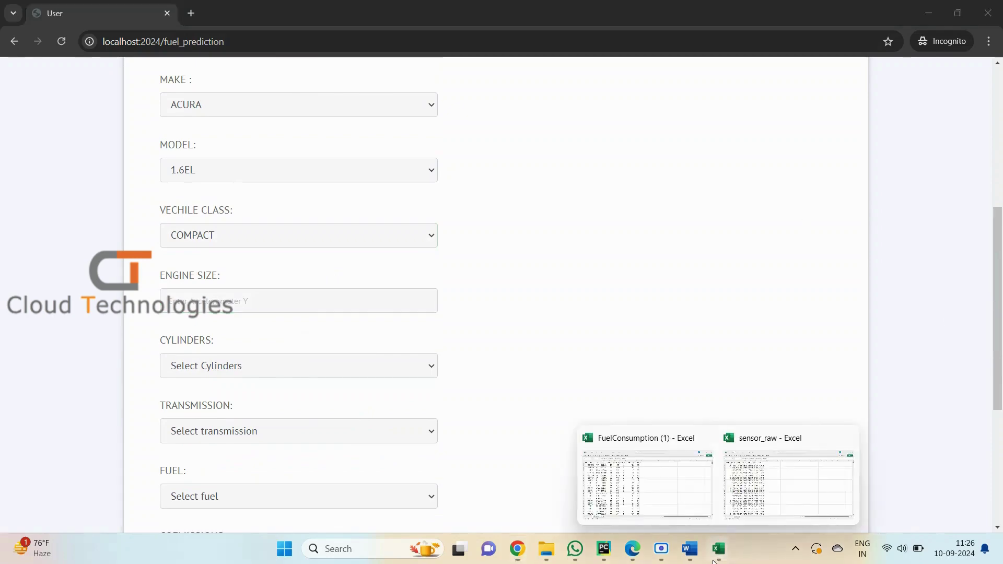
{"action": "left_click", "coordinate": [685, 439]}
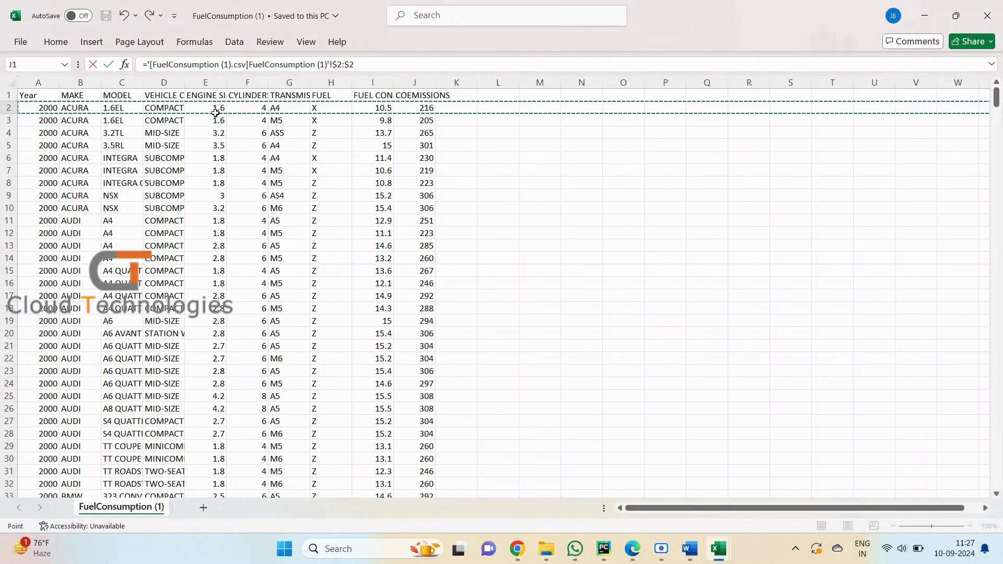
{"action": "mouse_move", "coordinate": [517, 554]}
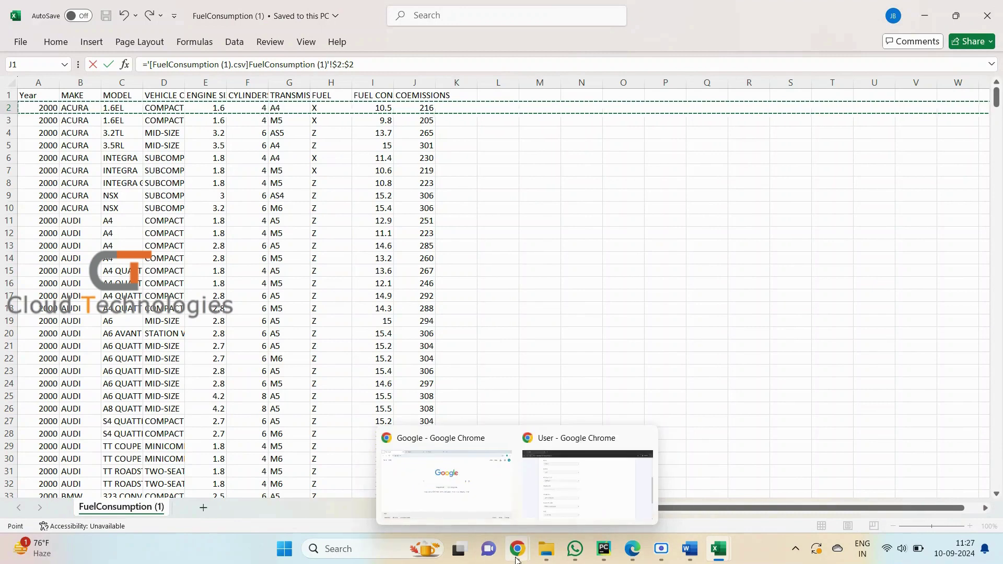
{"action": "left_click", "coordinate": [591, 488]}
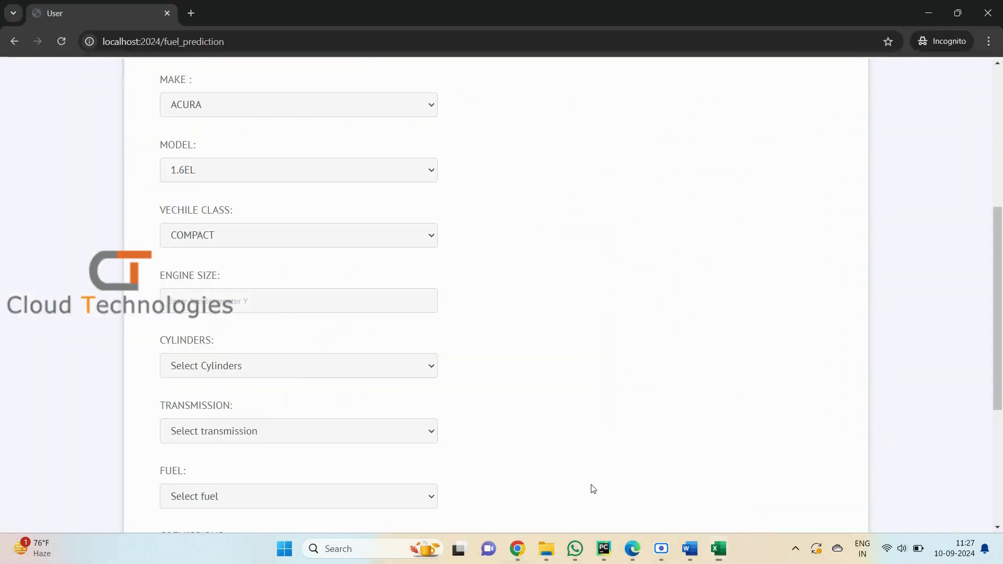
{"action": "left_click", "coordinate": [229, 307]}
{"action": "type", "text": "1.6"}
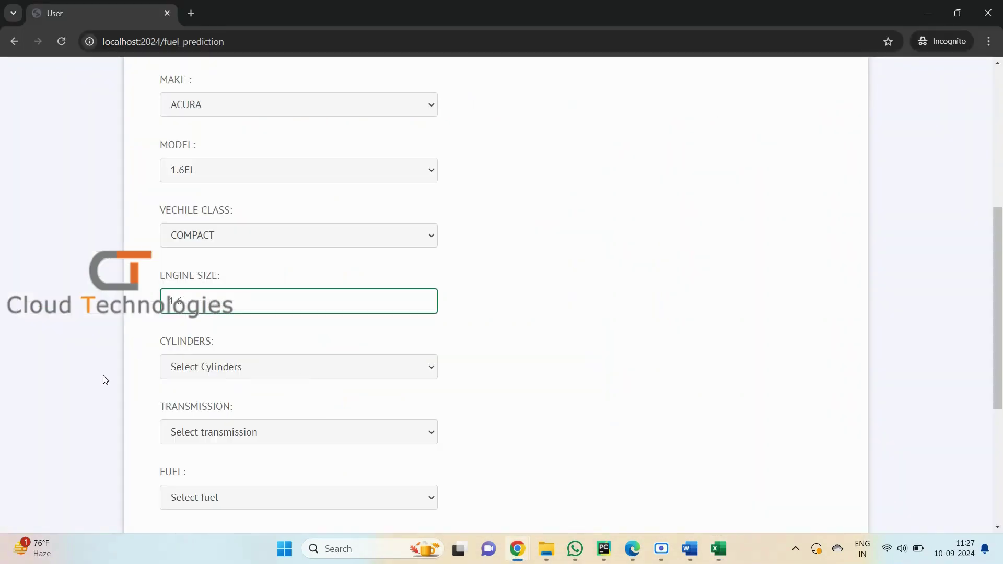
- Set the cylinders to 4, the transmission to A4 and the fuel to X
{"action": "left_click", "coordinate": [233, 369]}
{"action": "left_click", "coordinate": [183, 431]}
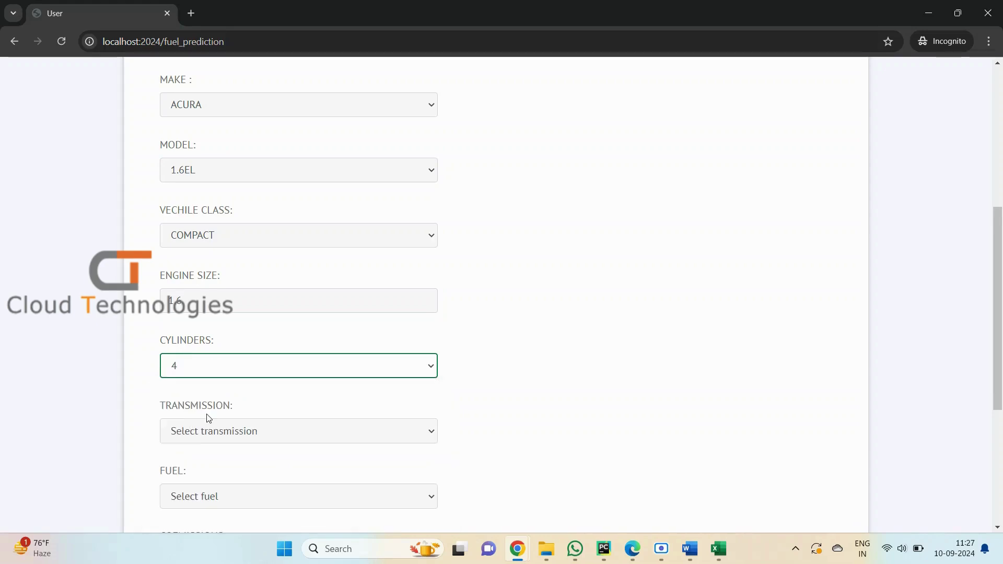
{"action": "left_click", "coordinate": [200, 433]}
{"action": "left_click", "coordinate": [208, 297]}
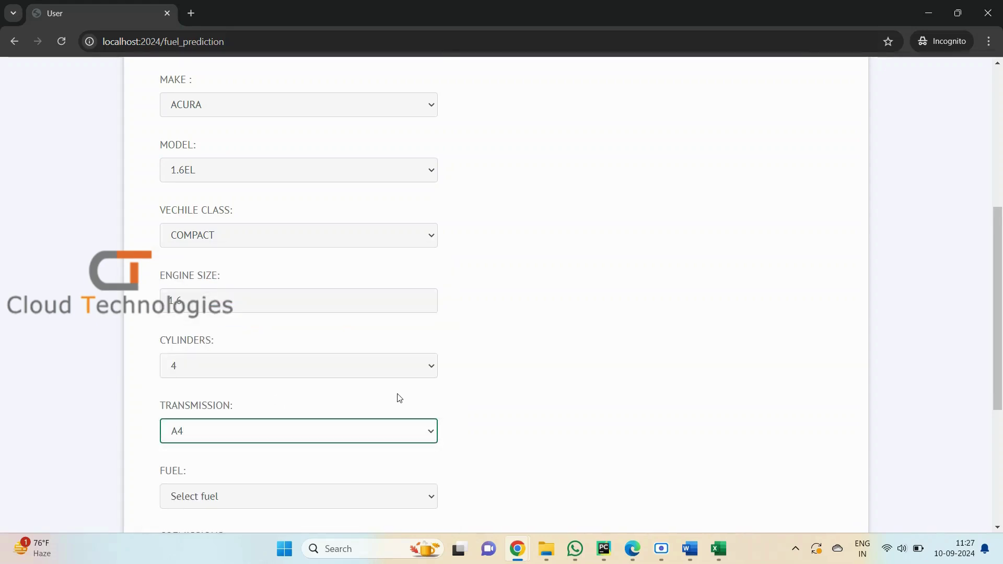
{"action": "scroll", "coordinate": [398, 397], "scroll_direction": "down", "scroll_amount": 2}
{"action": "left_click", "coordinate": [236, 368]}
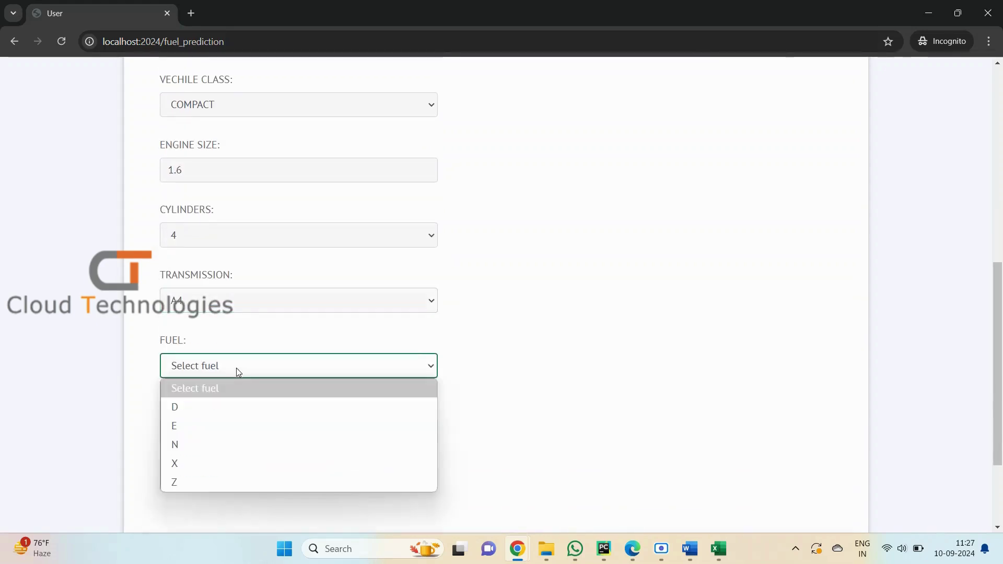
{"action": "left_click", "coordinate": [183, 462]}
- Check the first record's COEMISSIONS value in FuelConsumption (1) in Excel and enter 216 in Chrome's COEMISSIONS field
{"action": "left_click", "coordinate": [719, 549]}
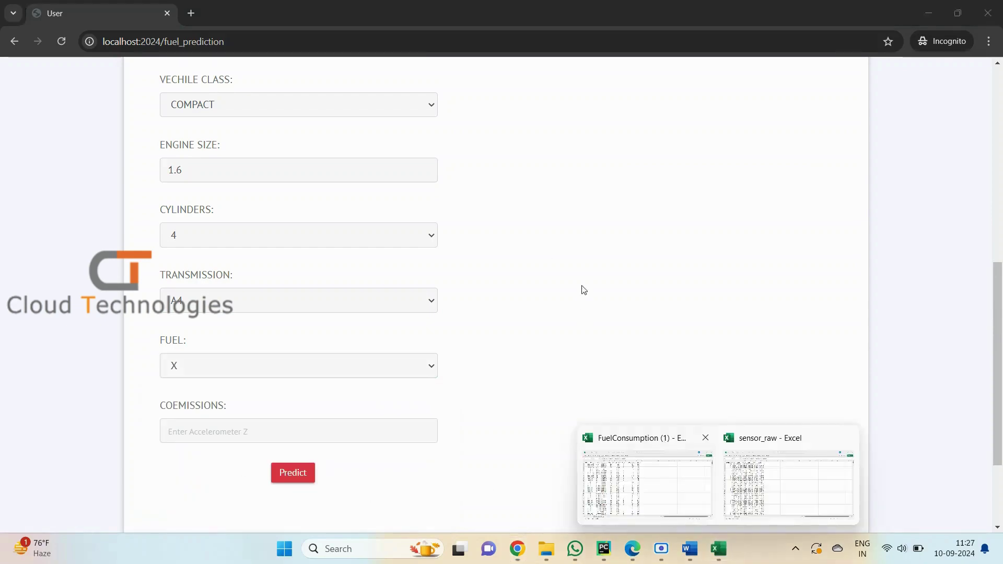
{"action": "left_click", "coordinate": [673, 487]}
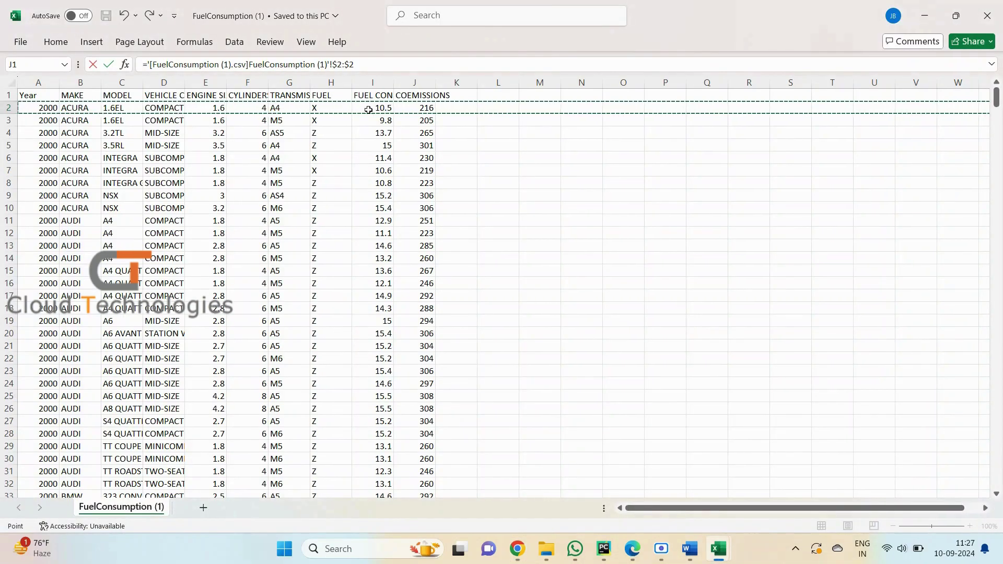
{"action": "left_click", "coordinate": [517, 549]}
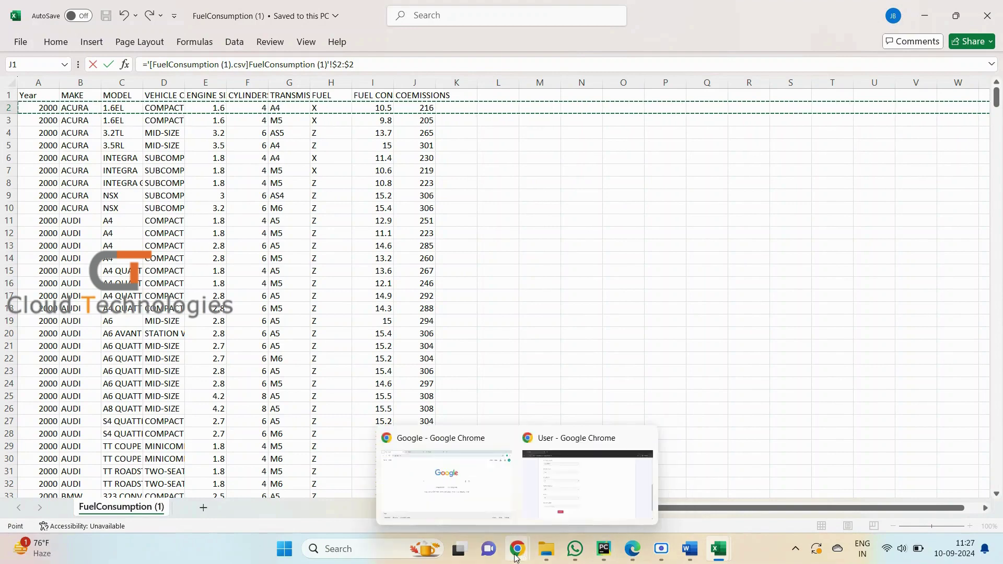
{"action": "left_click", "coordinate": [517, 549]}
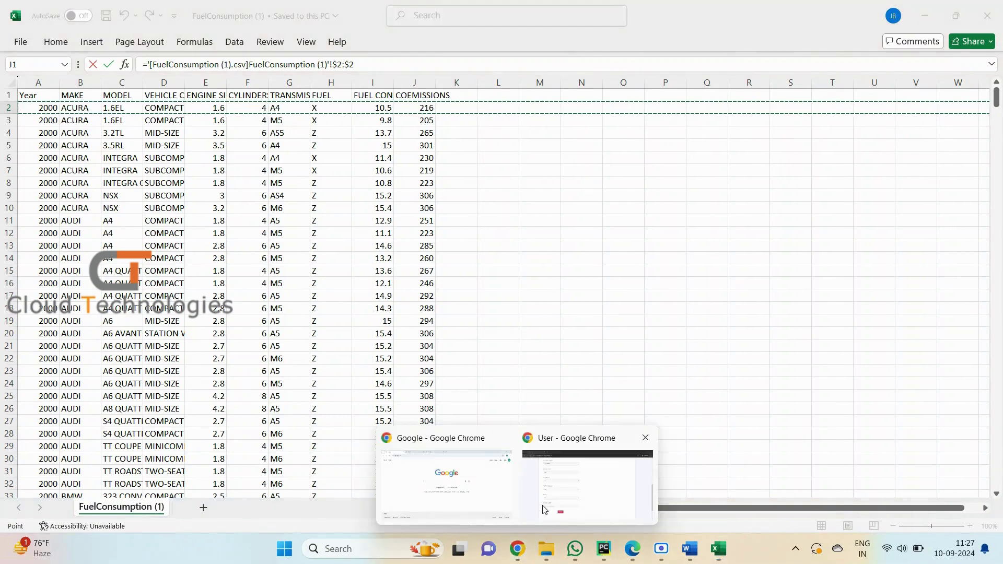
{"action": "left_click", "coordinate": [585, 483]}
{"action": "scroll", "coordinate": [334, 442], "scroll_direction": "down", "scroll_amount": 1}
{"action": "left_click", "coordinate": [316, 370]}
{"action": "type", "text": "216"}
- Run the fuel consumption prediction and highlight the predicted result
{"action": "scroll", "coordinate": [314, 372], "scroll_direction": "down", "scroll_amount": 1}
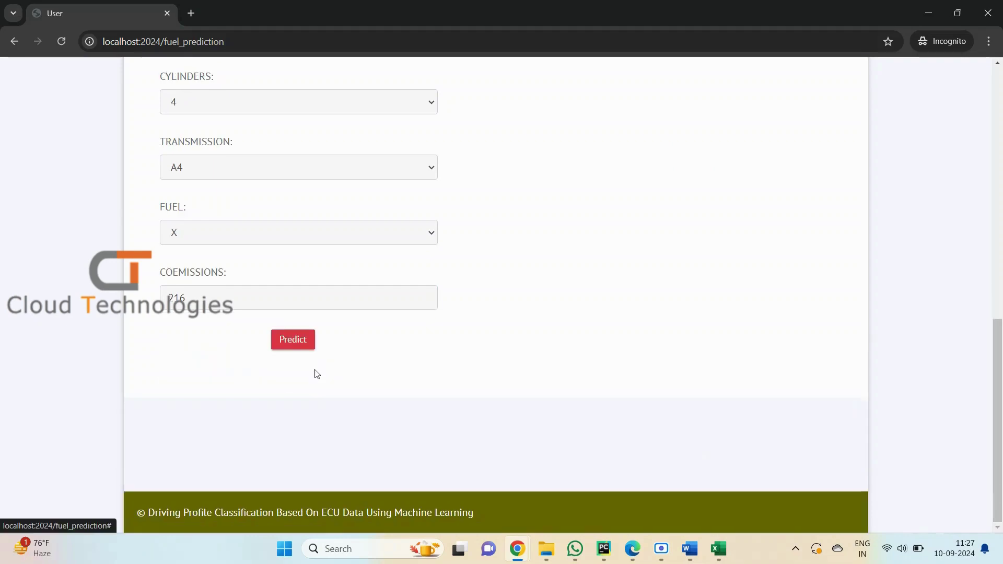
{"action": "left_click", "coordinate": [293, 341]}
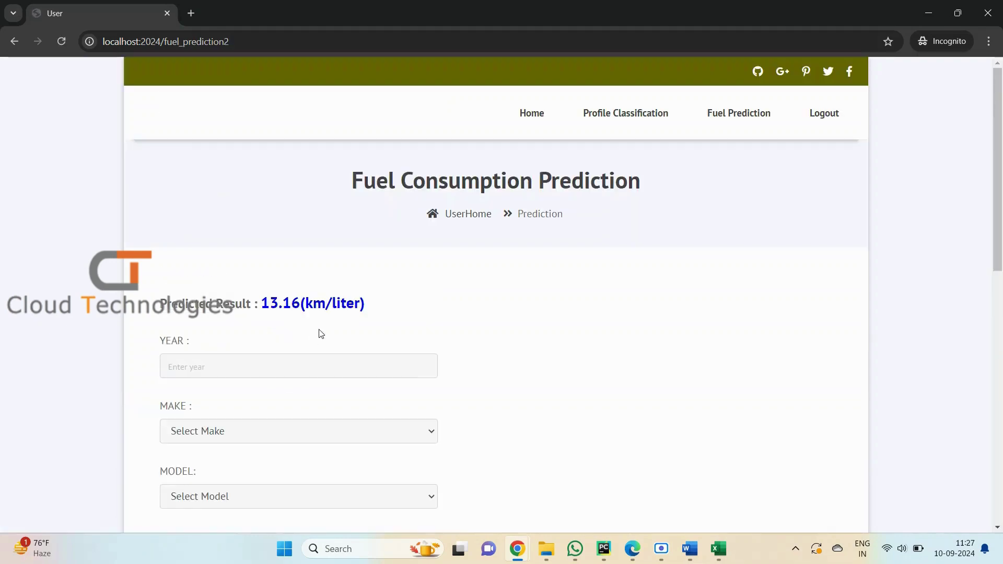
{"action": "left_click_drag", "start_coordinate": [257, 305], "coordinate": [399, 309]}
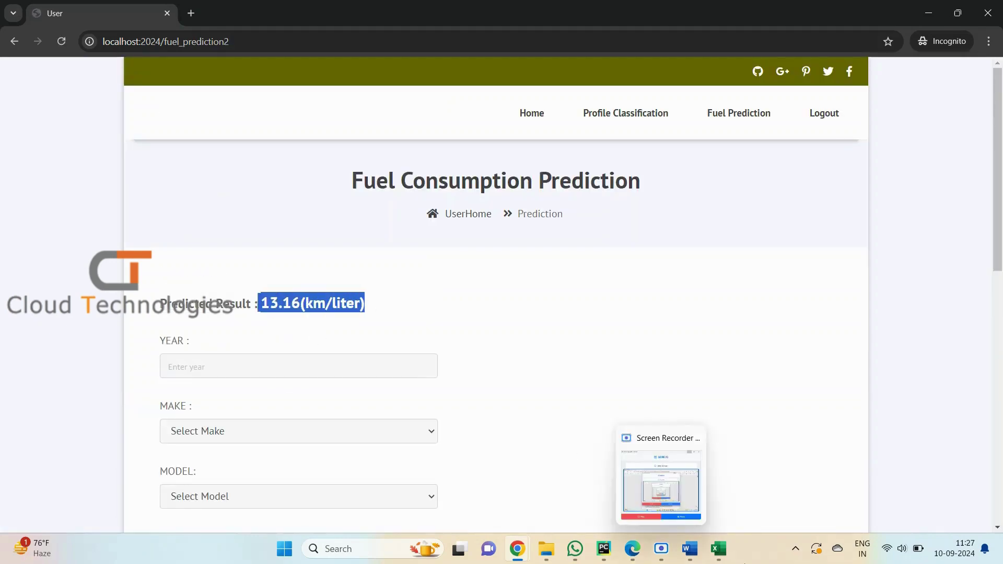
- Switch to FuelConsumption (1) in Excel and mark the first record's fuel consumption cell, I2, for comparison
{"action": "left_click", "coordinate": [727, 553]}
{"action": "left_click", "coordinate": [692, 482]}
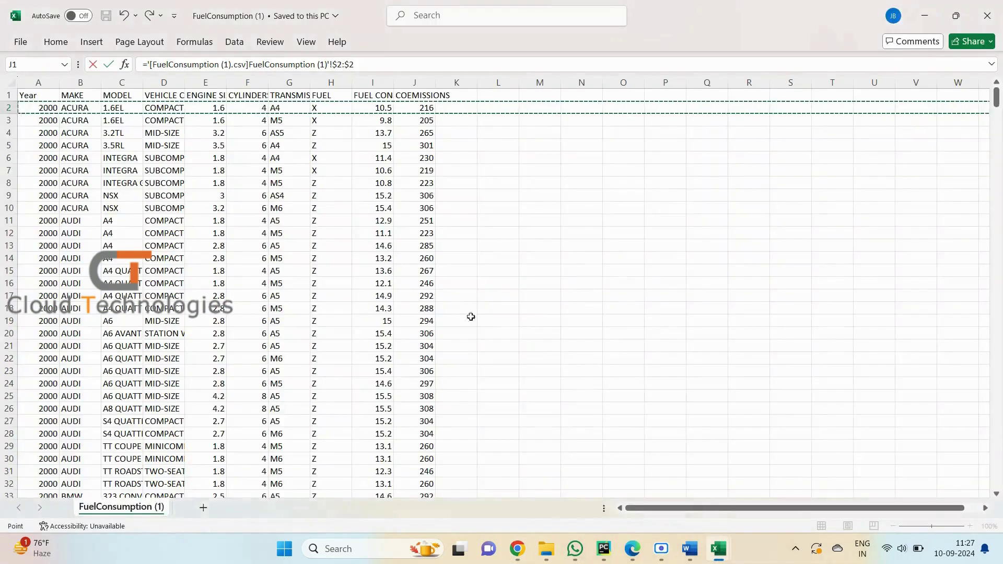
{"action": "left_click", "coordinate": [375, 107]}
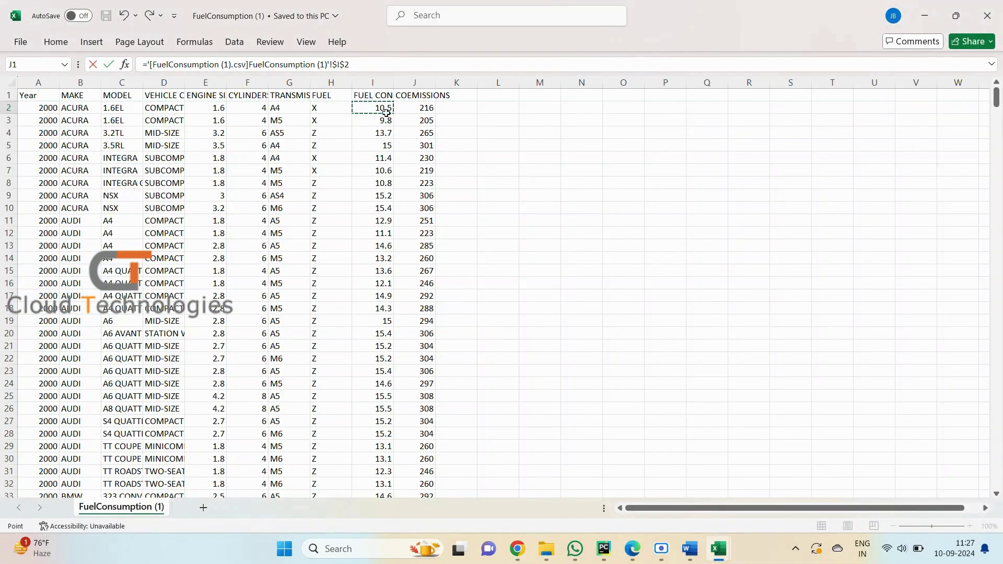
- Switch to Word and add "On regression models it show nearest values for the result but on classification model shows the exact prediction" below the notes
{"action": "left_click", "coordinate": [654, 516]}
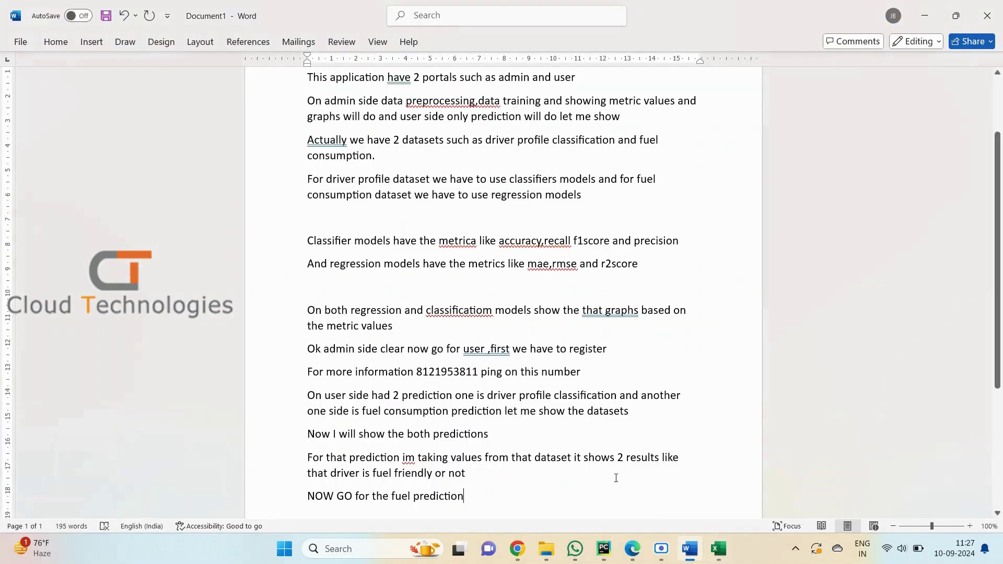
{"action": "key", "text": "Return"}
{"action": "key", "text": "Return"}
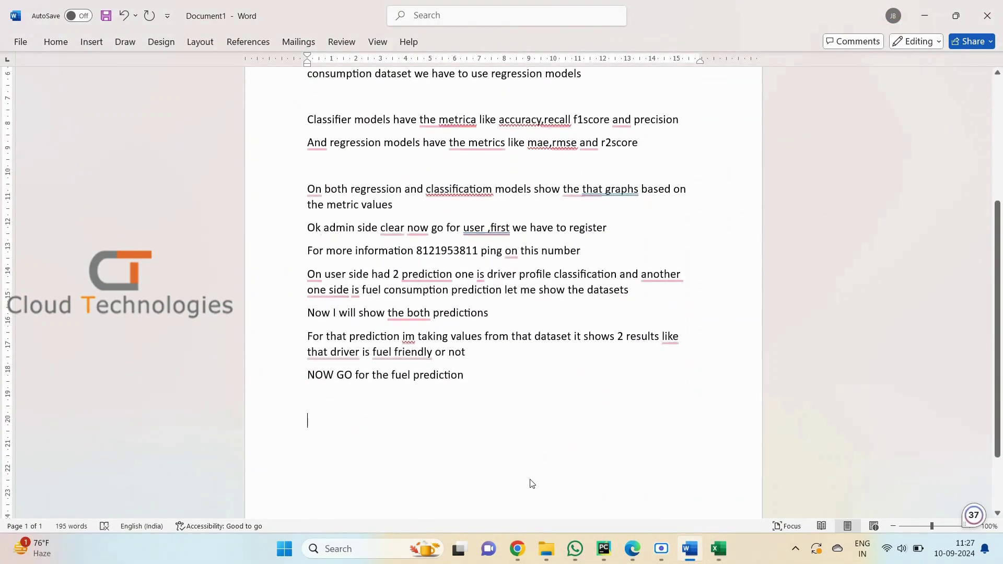
{"action": "type", "text": "On"}
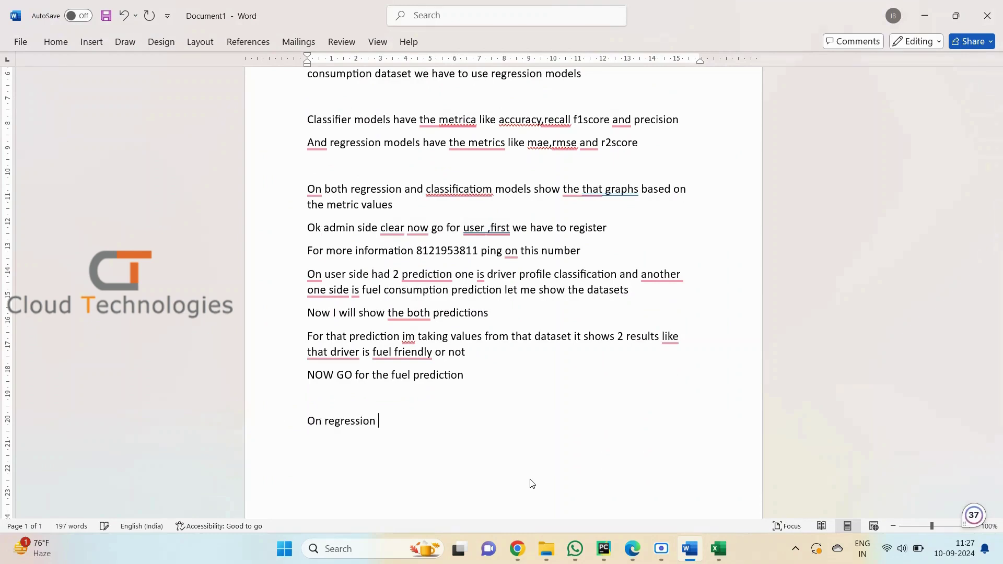
{"action": "type", "text": "regression models it show nearest"}
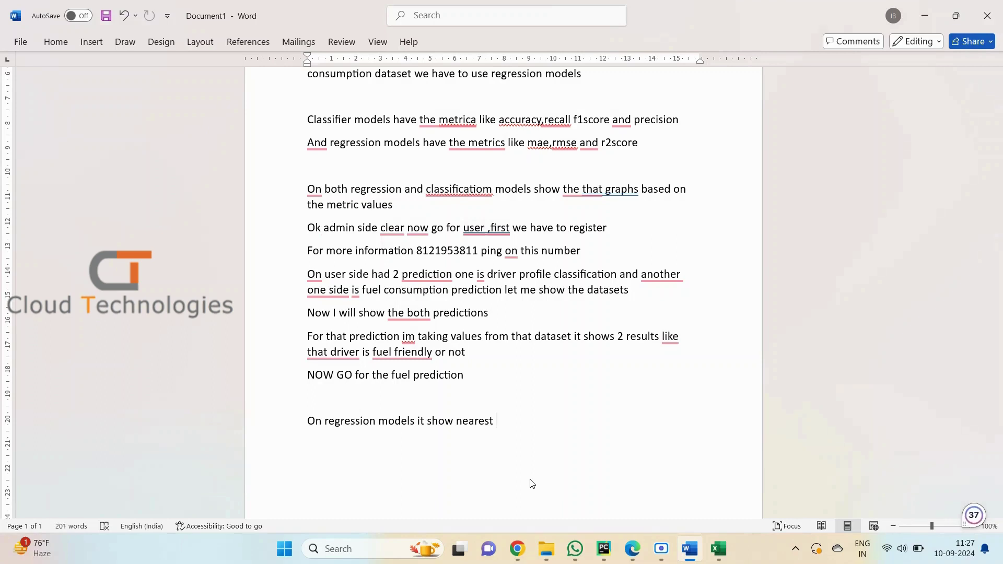
{"action": "type", "text": "values for the result but on classi"}
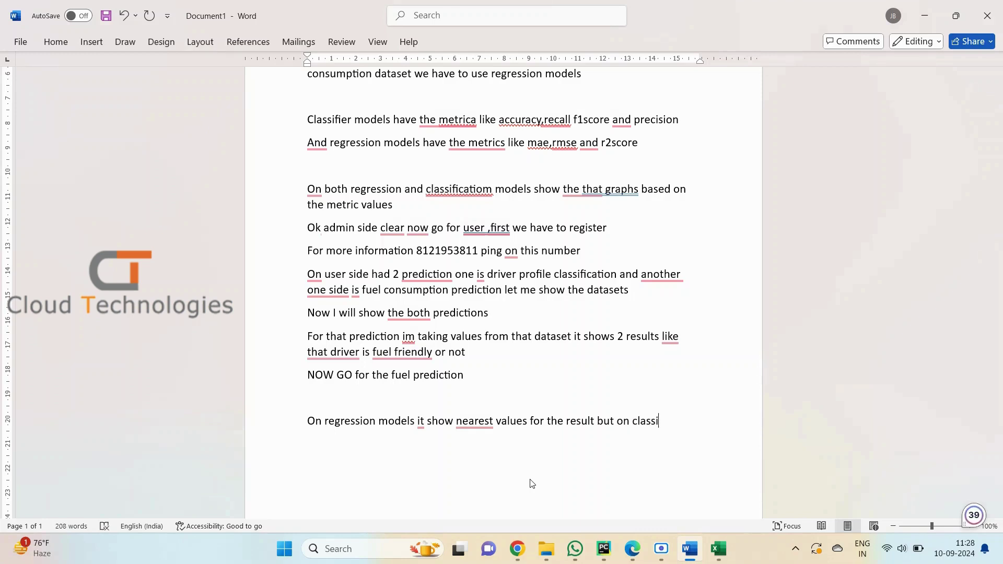
{"action": "type", "text": "fication "}
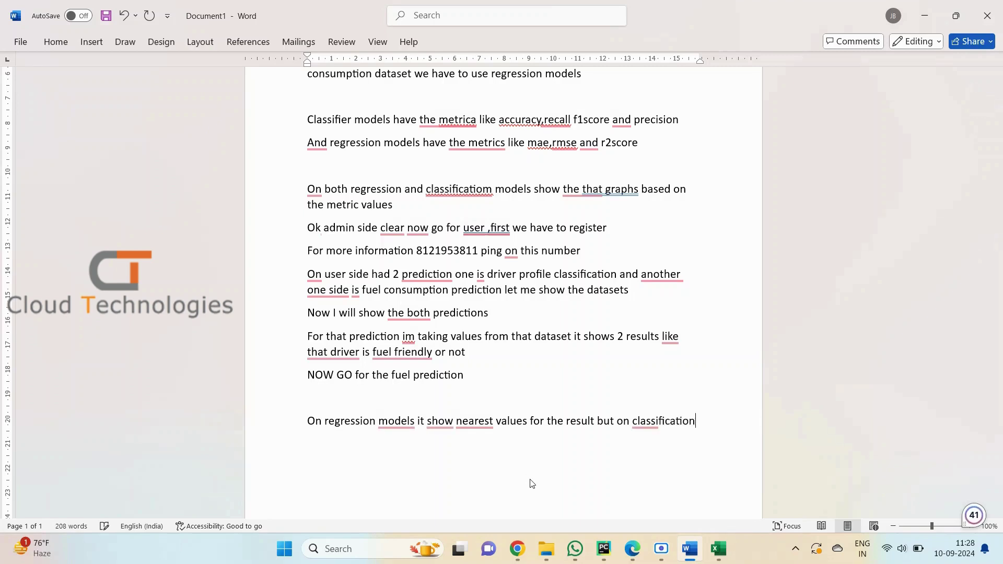
{"action": "type", "text": "model shows the exact prediction"}
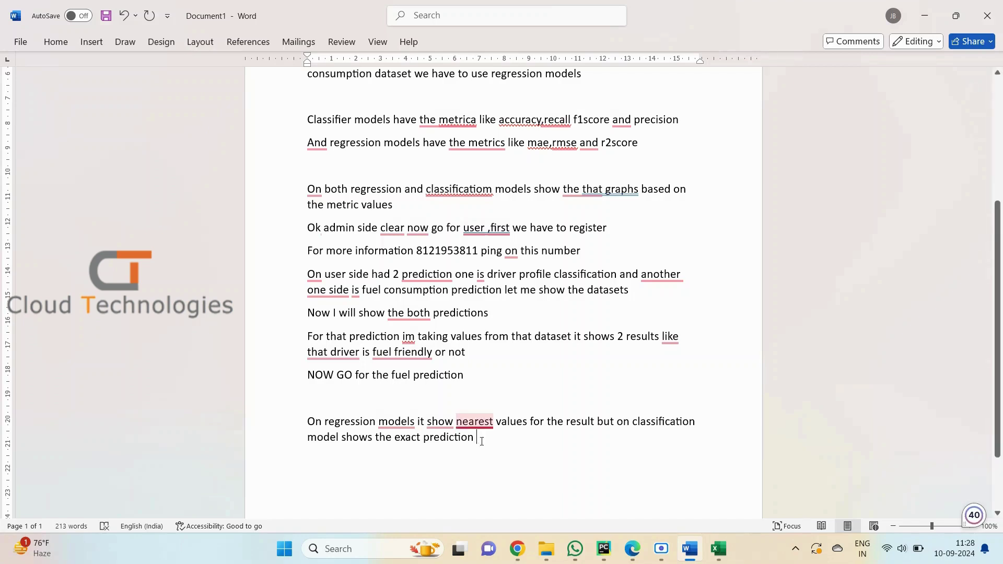
- Switch to Excel and check the first record's CO emissions and fuel consumption cells in FuelConsumption (1)
{"action": "left_click", "coordinate": [719, 549]}
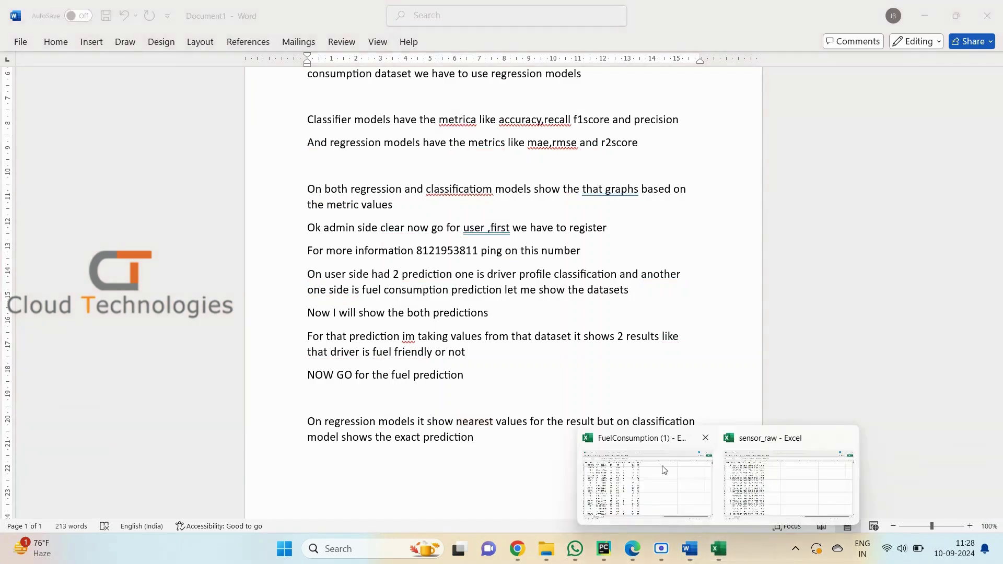
{"action": "left_click", "coordinate": [773, 499]}
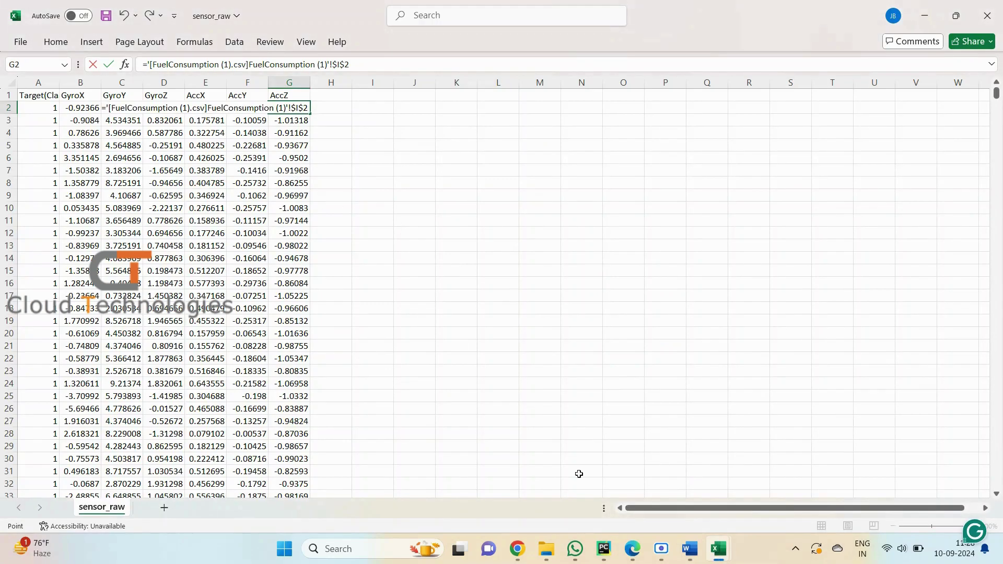
{"action": "mouse_move", "coordinate": [719, 549]}
{"action": "left_click", "coordinate": [643, 481]}
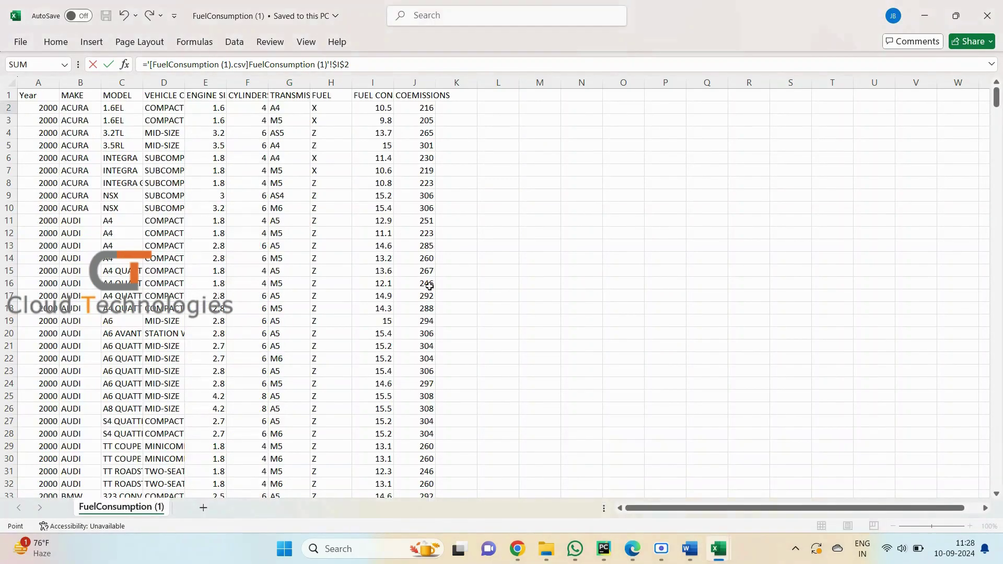
{"action": "left_click", "coordinate": [415, 108]}
{"action": "left_click", "coordinate": [361, 108]}
- Switch to the fuel consumption prediction page in Chrome and review the predicted result and the input form
{"action": "mouse_move", "coordinate": [517, 549]}
{"action": "left_click", "coordinate": [591, 483]}
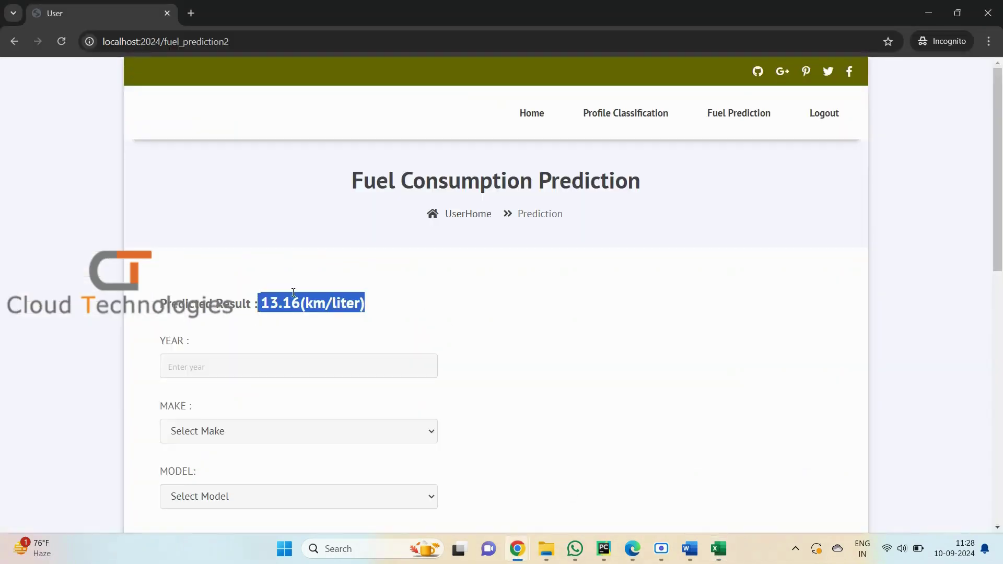
{"action": "scroll", "coordinate": [484, 301], "scroll_direction": "down", "scroll_amount": 4}
{"action": "scroll", "coordinate": [538, 351], "scroll_direction": "up", "scroll_amount": 4}
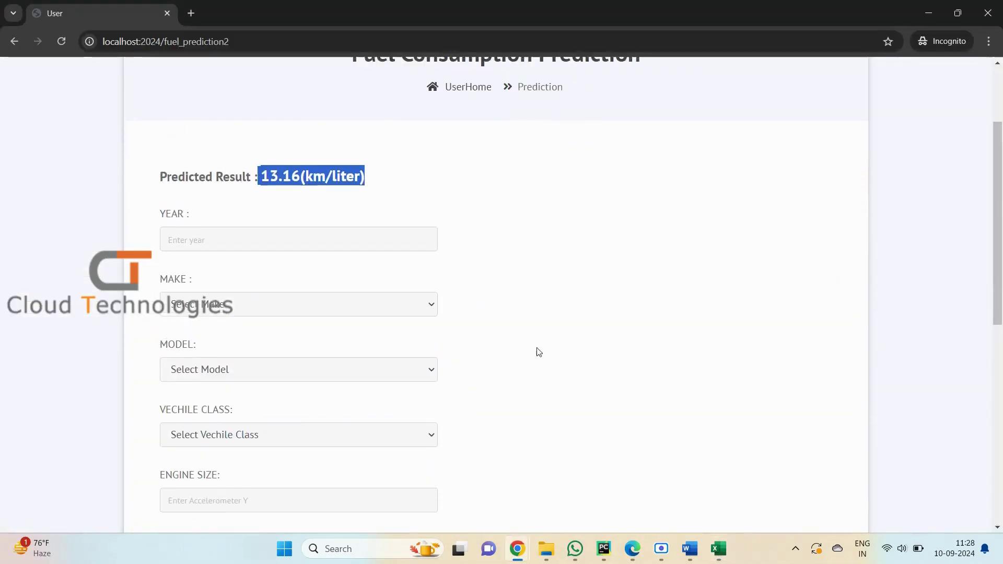
{"action": "scroll", "coordinate": [568, 378], "scroll_direction": "down", "scroll_amount": 3}
- Switch to FuelConsumption (1) in Excel and mark row 13, an Audi A4 record, as the next test case
{"action": "mouse_move", "coordinate": [719, 549]}
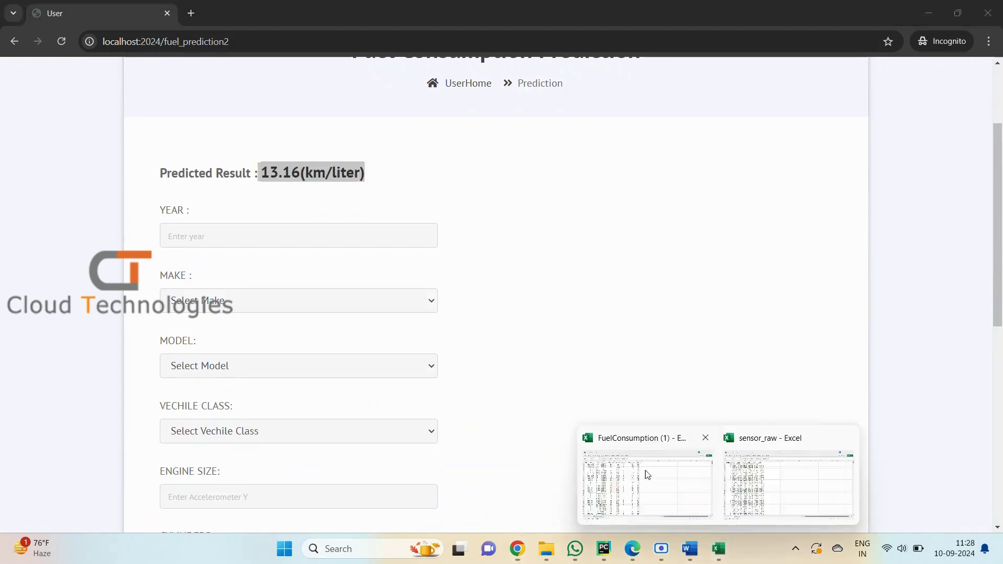
{"action": "left_click", "coordinate": [628, 447]}
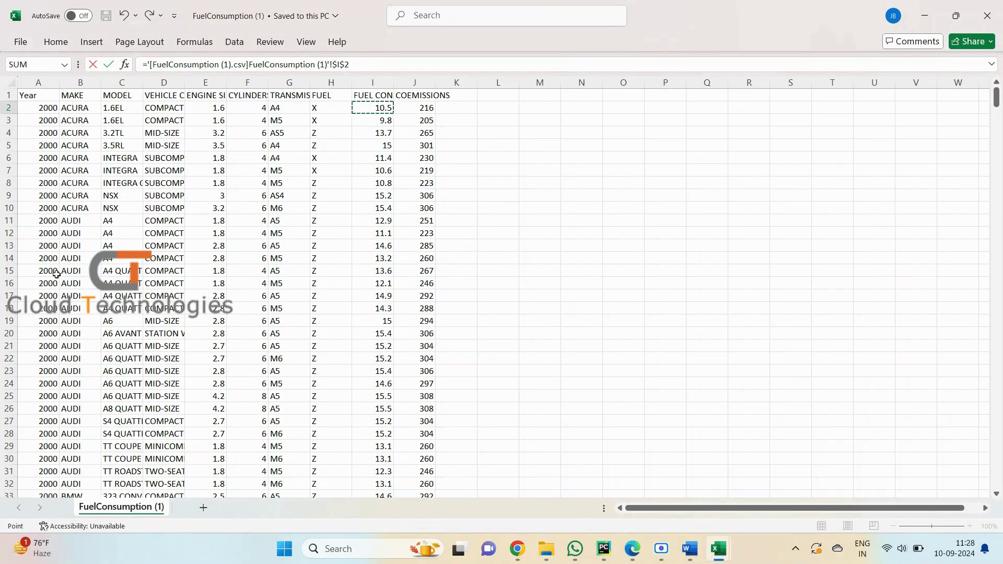
{"action": "left_click", "coordinate": [7, 245]}
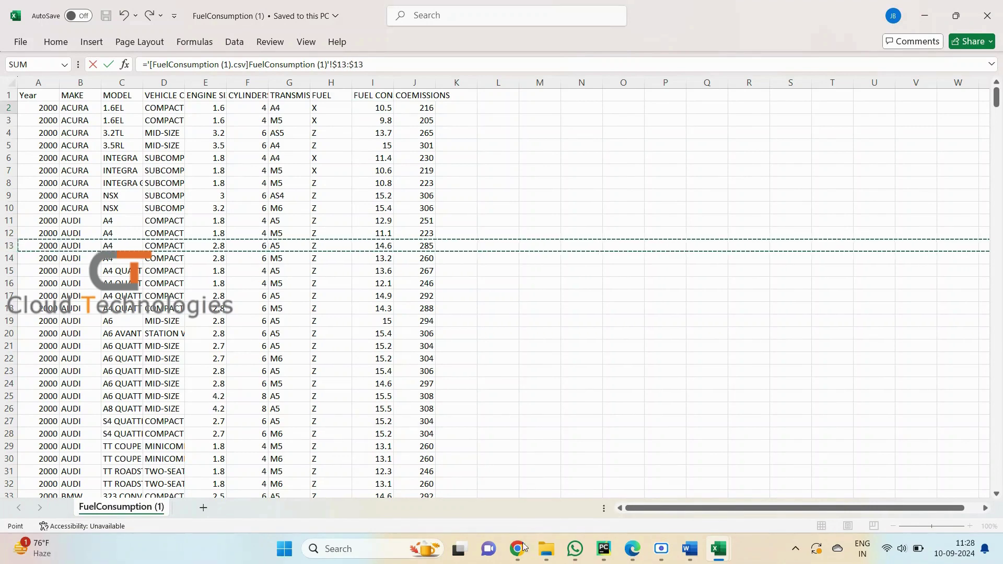
- Switch to Chrome, open a blank fuel prediction form, and set the year to 2000 and the make to AUDI
{"action": "mouse_move", "coordinate": [511, 543]}
{"action": "left_click", "coordinate": [553, 494]}
{"action": "scroll", "coordinate": [678, 174], "scroll_direction": "up", "scroll_amount": 3}
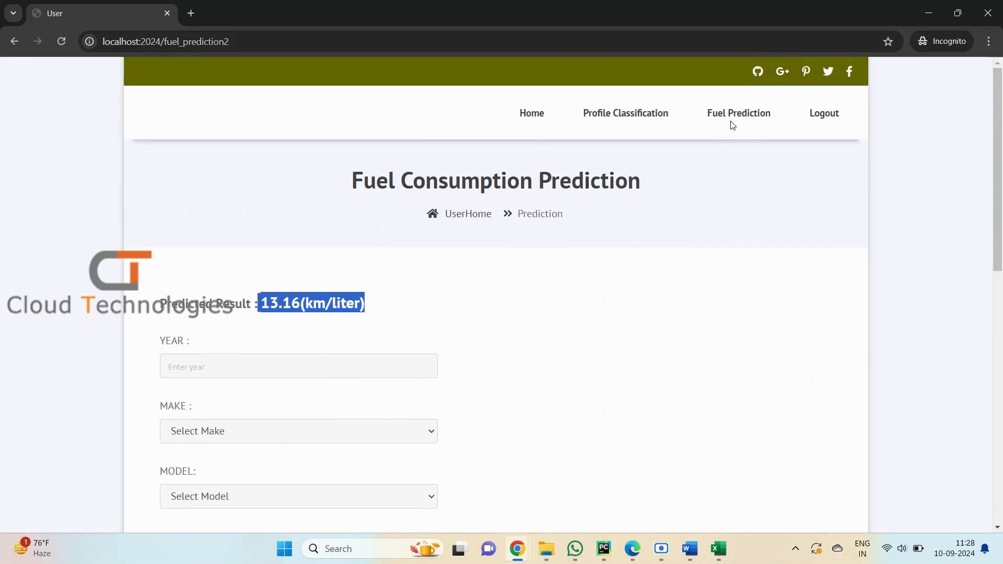
{"action": "scroll", "coordinate": [453, 329], "scroll_direction": "down", "scroll_amount": 3}
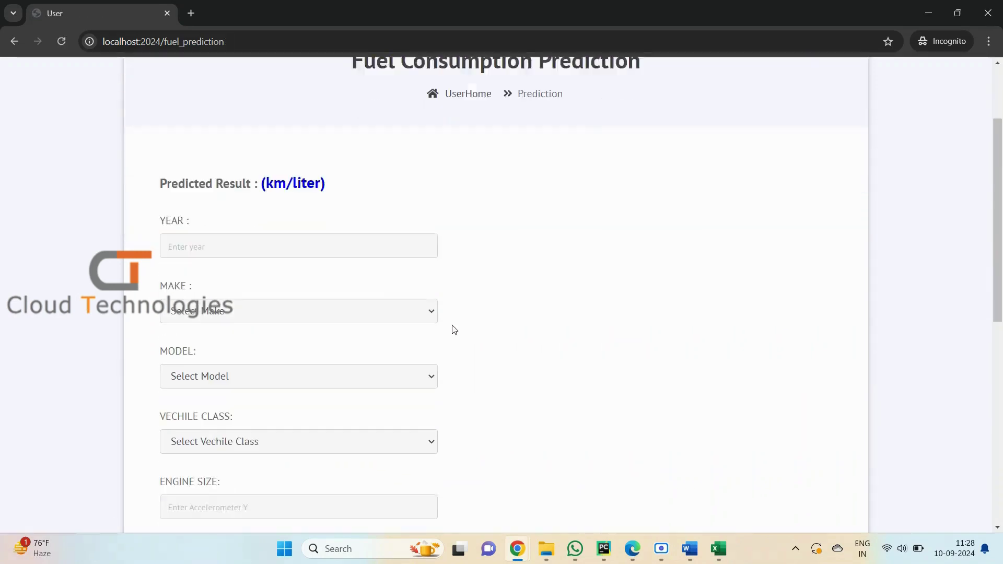
{"action": "left_click", "coordinate": [327, 237]}
{"action": "type", "text": "2000"}
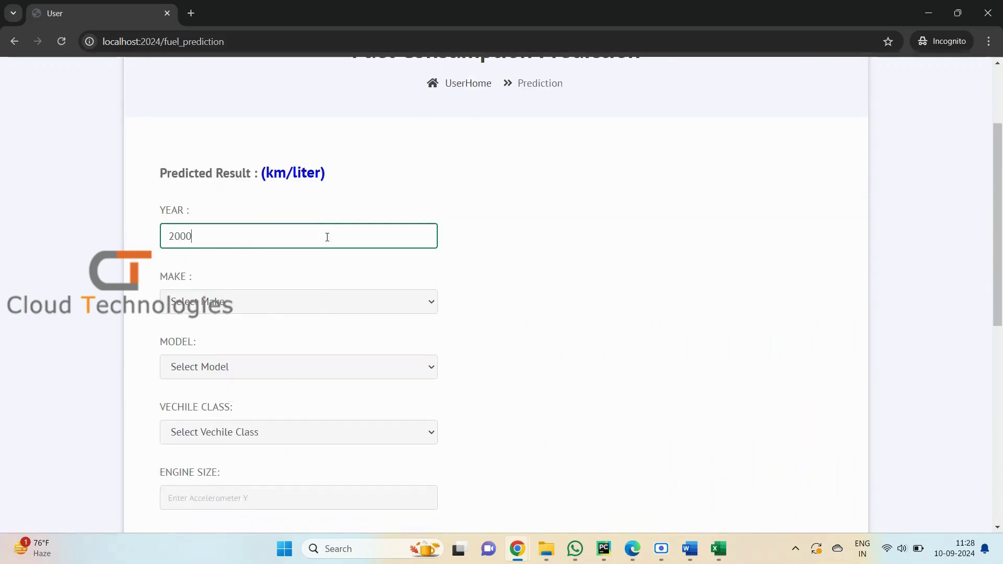
{"action": "key", "text": "Tab"}
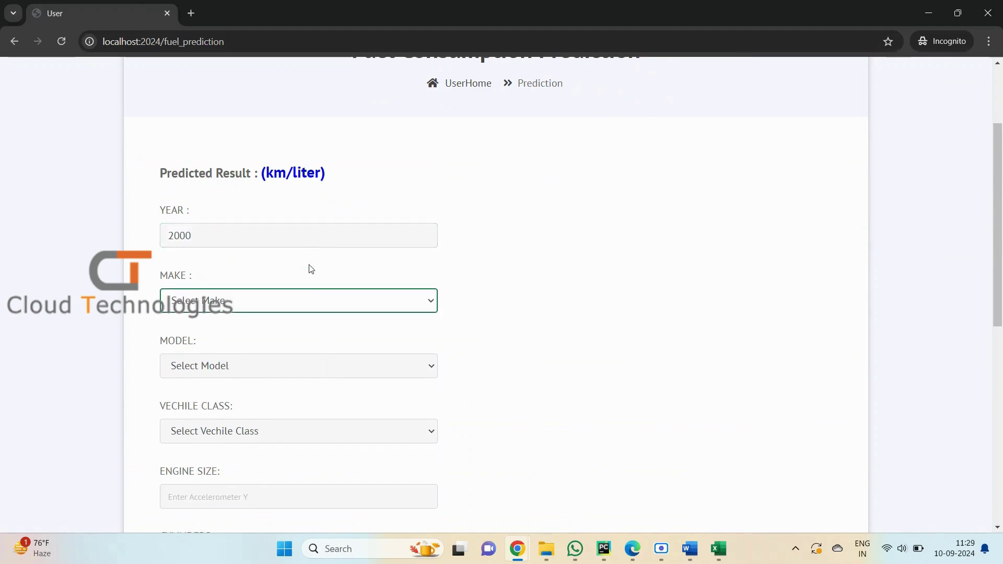
{"action": "left_click", "coordinate": [299, 302]}
{"action": "left_click", "coordinate": [188, 15]}
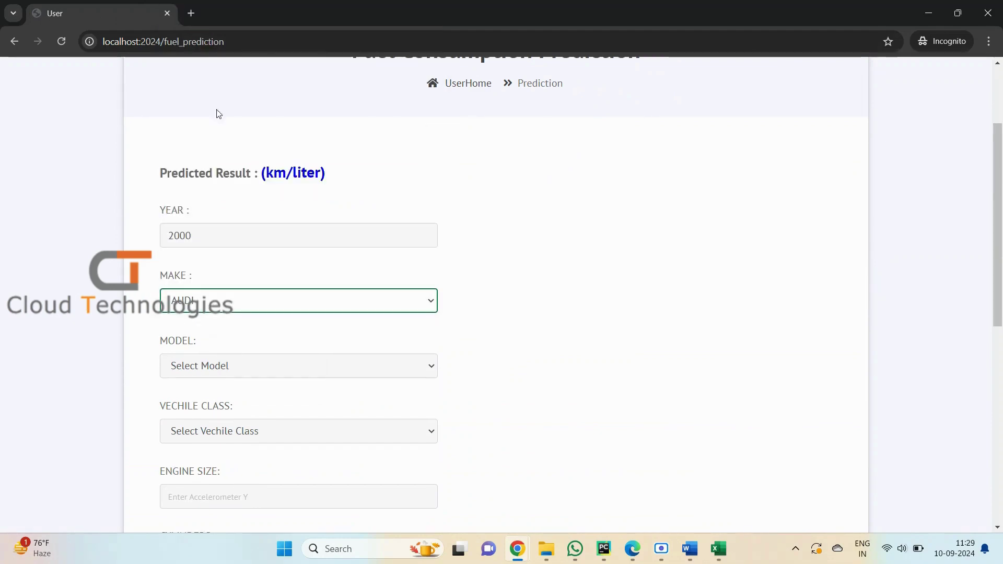
- Check the model of row 13 in Excel and set the model to A4 in the Chrome prediction form
{"action": "left_click", "coordinate": [719, 549]}
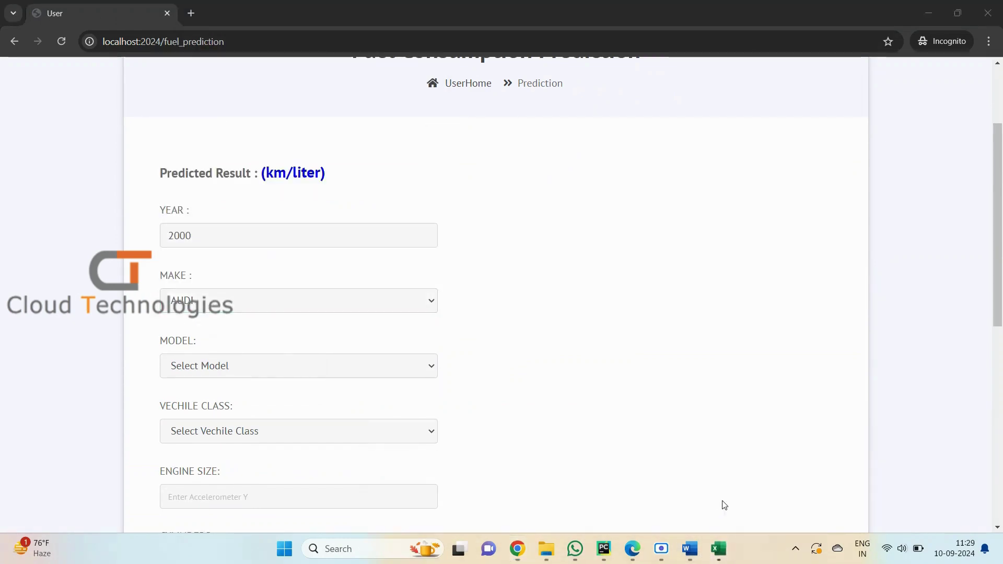
{"action": "left_click", "coordinate": [662, 478]}
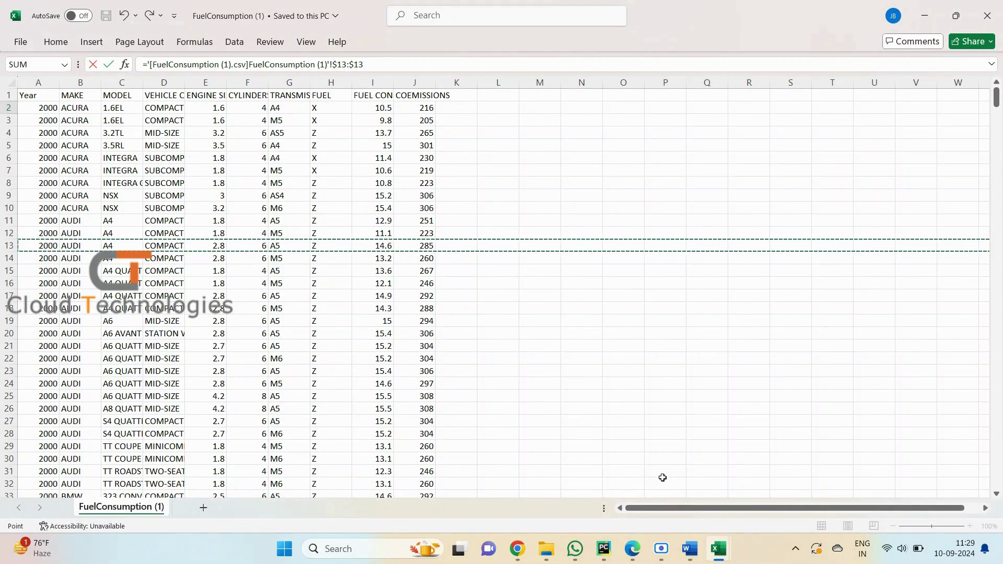
{"action": "mouse_move", "coordinate": [547, 549]}
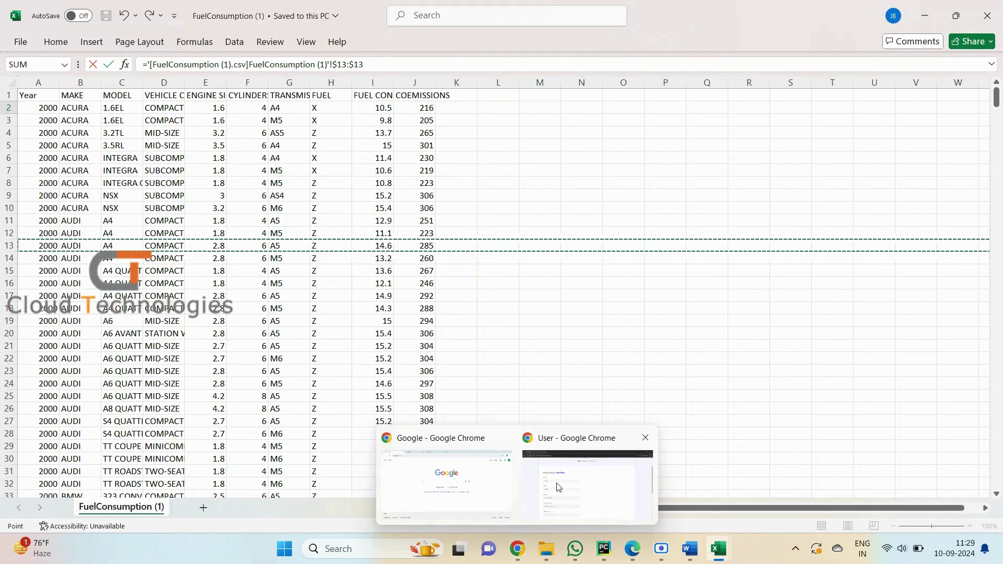
{"action": "left_click", "coordinate": [580, 483]}
{"action": "left_click", "coordinate": [187, 364]}
{"action": "scroll", "coordinate": [231, 267], "scroll_direction": "down", "scroll_amount": 20}
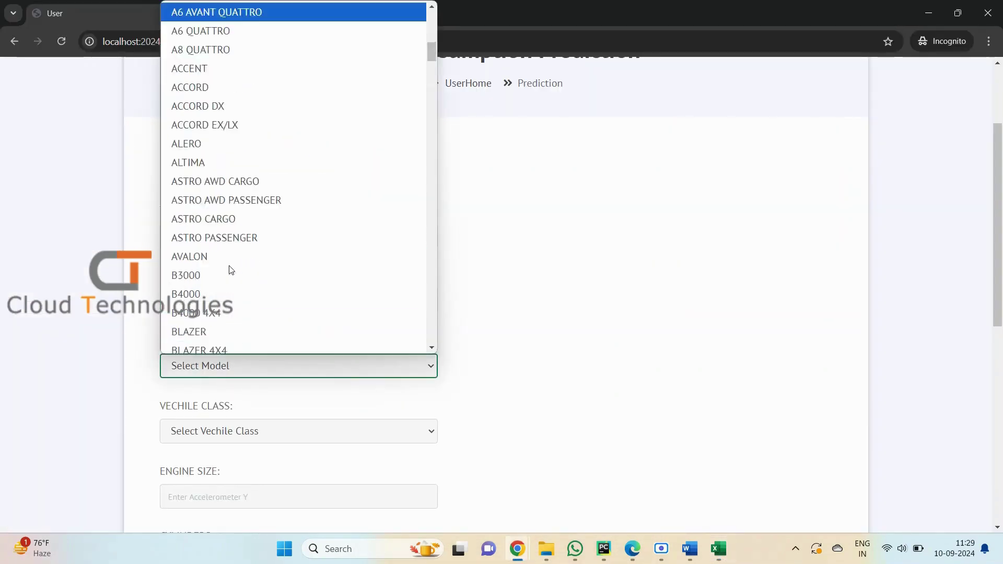
{"action": "scroll", "coordinate": [230, 266], "scroll_direction": "up", "scroll_amount": 20}
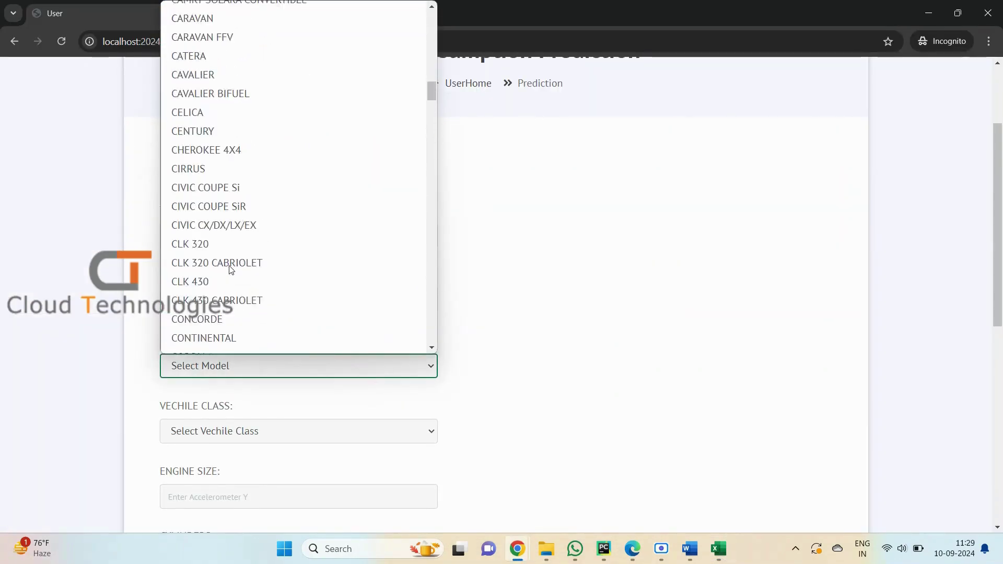
{"action": "left_click", "coordinate": [194, 141]}
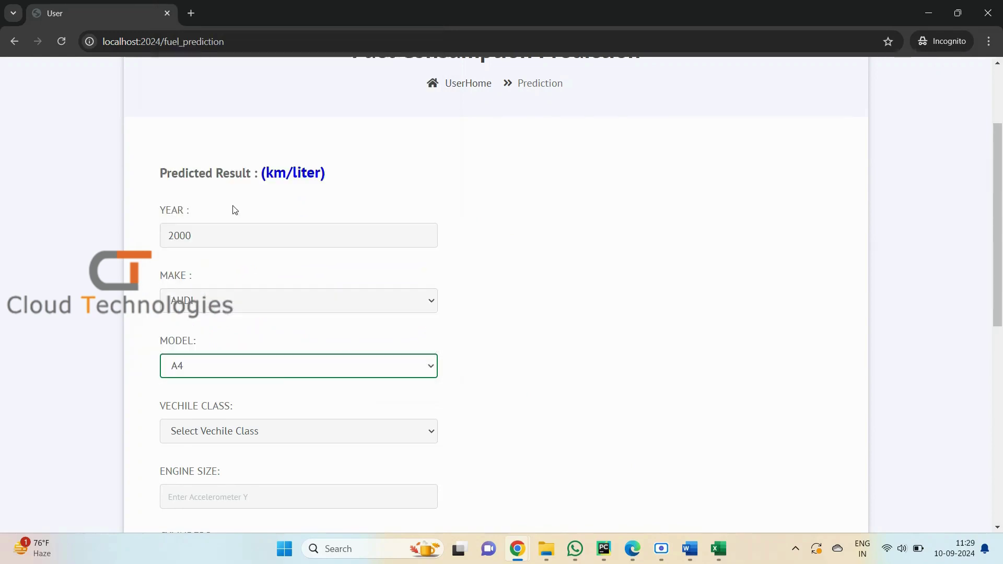
- Set the vehicle class to COMPACT and the engine size to 2.8 in the prediction form
{"action": "scroll", "coordinate": [278, 363], "scroll_direction": "down", "scroll_amount": 3}
{"action": "left_click", "coordinate": [253, 313]}
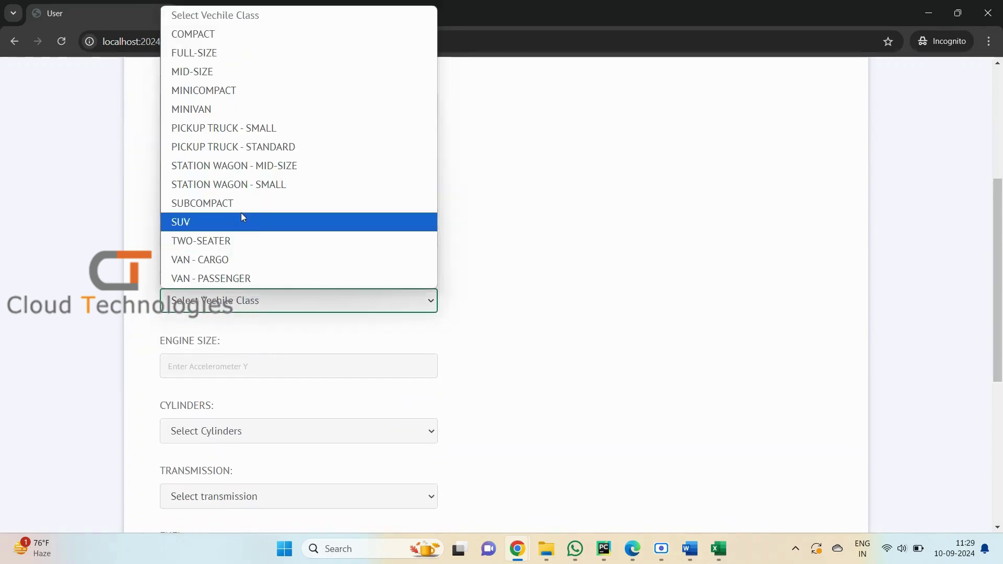
{"action": "left_click", "coordinate": [212, 34]}
{"action": "left_click", "coordinate": [232, 358]}
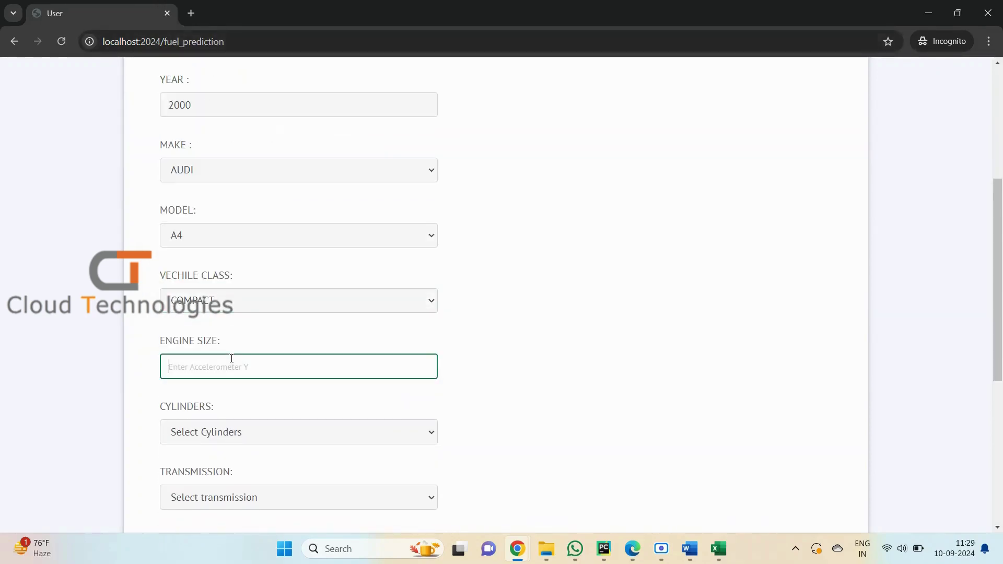
{"action": "type", "text": "2."}
- Check row 13 in Excel and set the Chrome form's cylinders to 6 and transmission to A5
{"action": "mouse_move", "coordinate": [719, 549]}
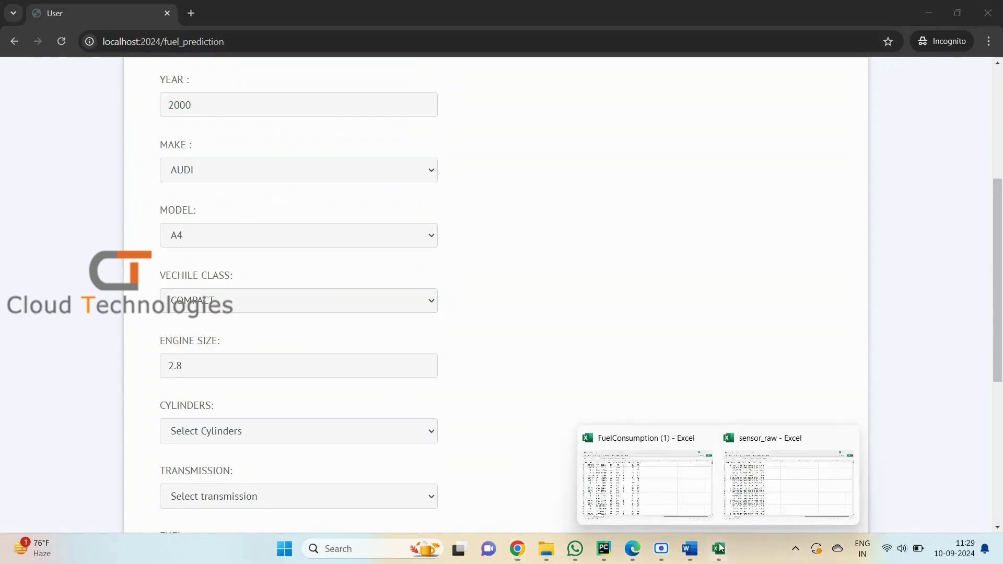
{"action": "left_click", "coordinate": [685, 497]}
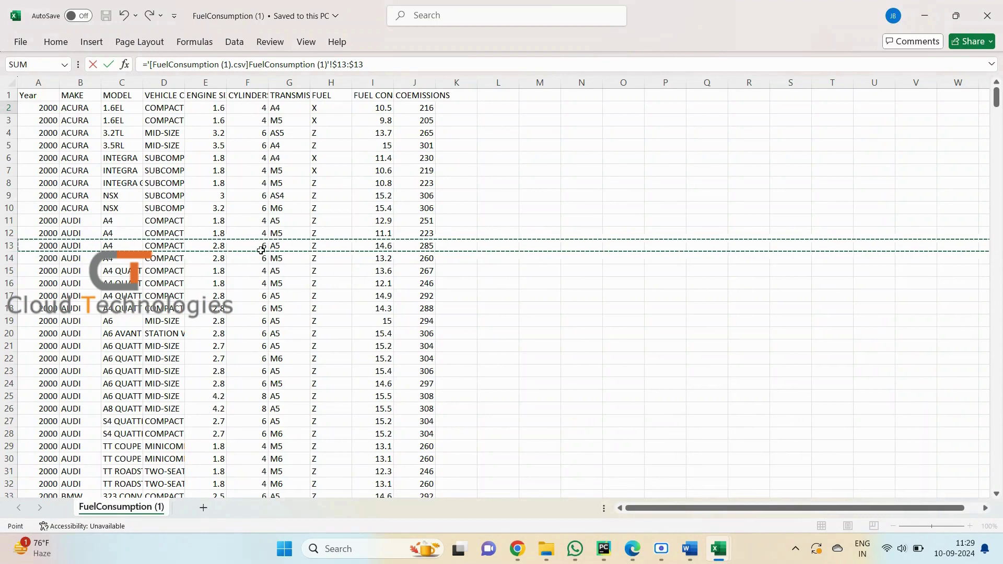
{"action": "mouse_move", "coordinate": [517, 553]}
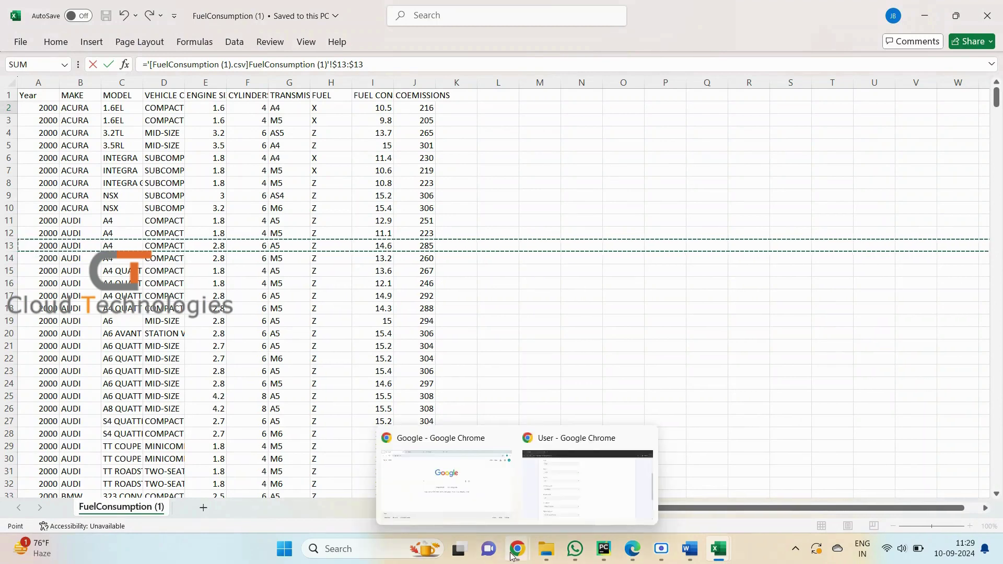
{"action": "left_click", "coordinate": [540, 507]}
{"action": "scroll", "coordinate": [240, 426], "scroll_direction": "down", "scroll_amount": 3}
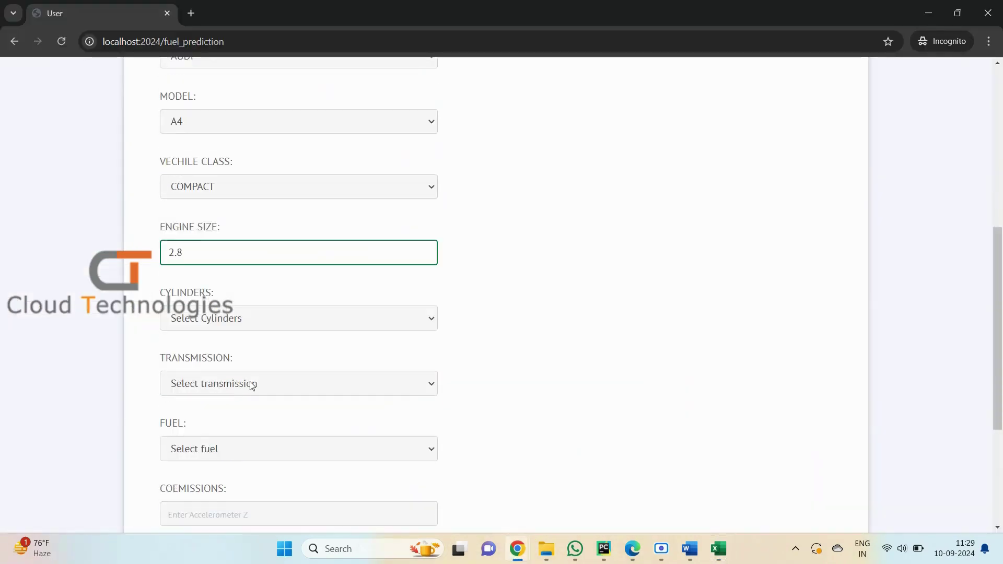
{"action": "left_click", "coordinate": [211, 301]}
{"action": "left_click", "coordinate": [187, 398]}
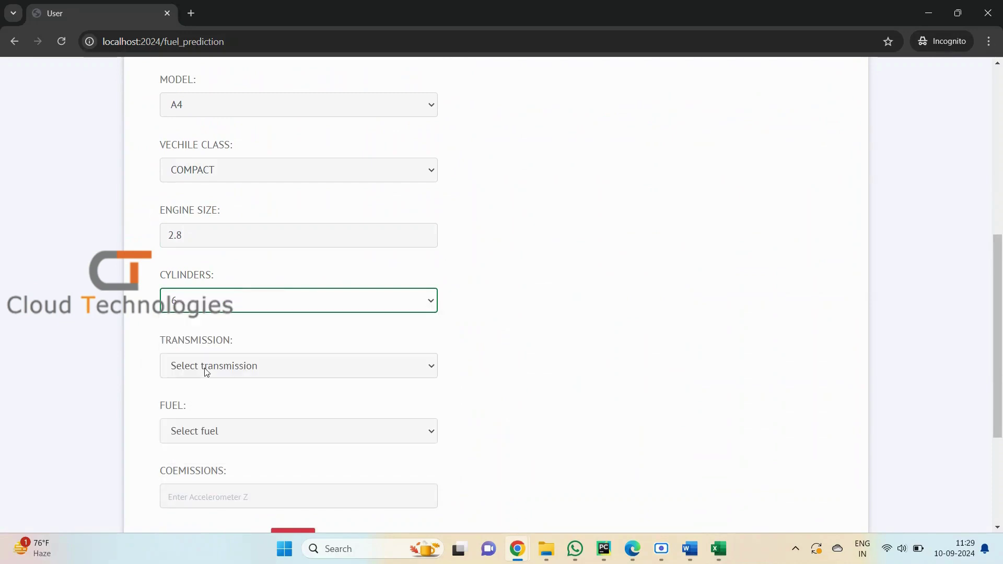
{"action": "left_click", "coordinate": [208, 368]}
{"action": "left_click", "coordinate": [198, 250]}
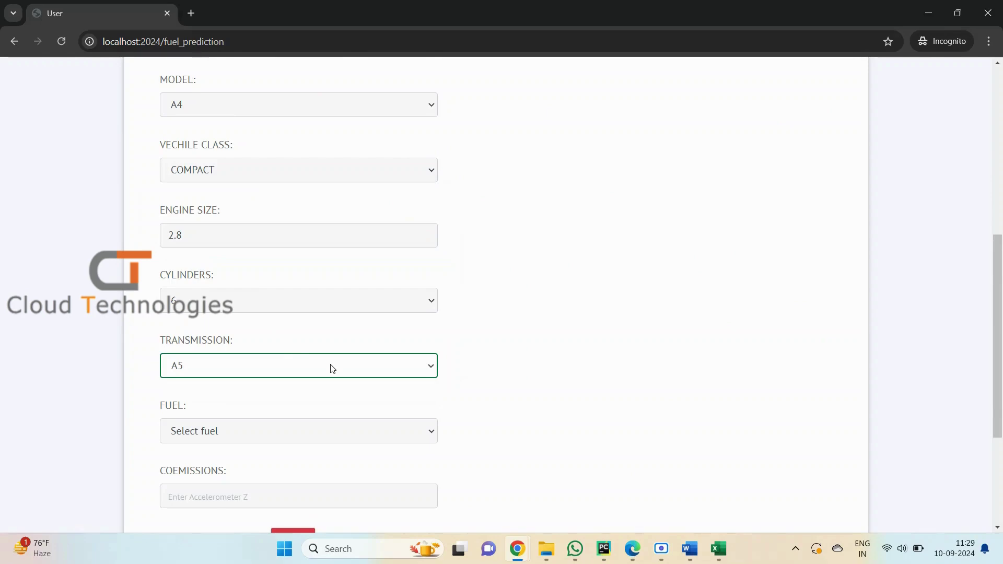
- Look up the fuel type of row 13 in Excel and set the fuel to Z in the Chrome form
{"action": "scroll", "coordinate": [332, 369], "scroll_direction": "down", "scroll_amount": 1}
{"action": "mouse_move", "coordinate": [719, 550]}
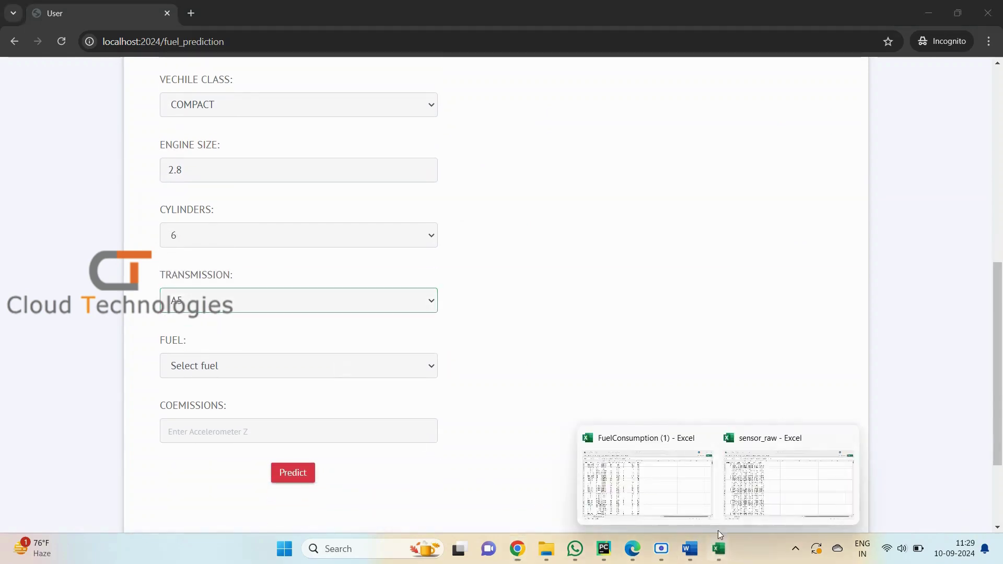
{"action": "left_click", "coordinate": [649, 481]}
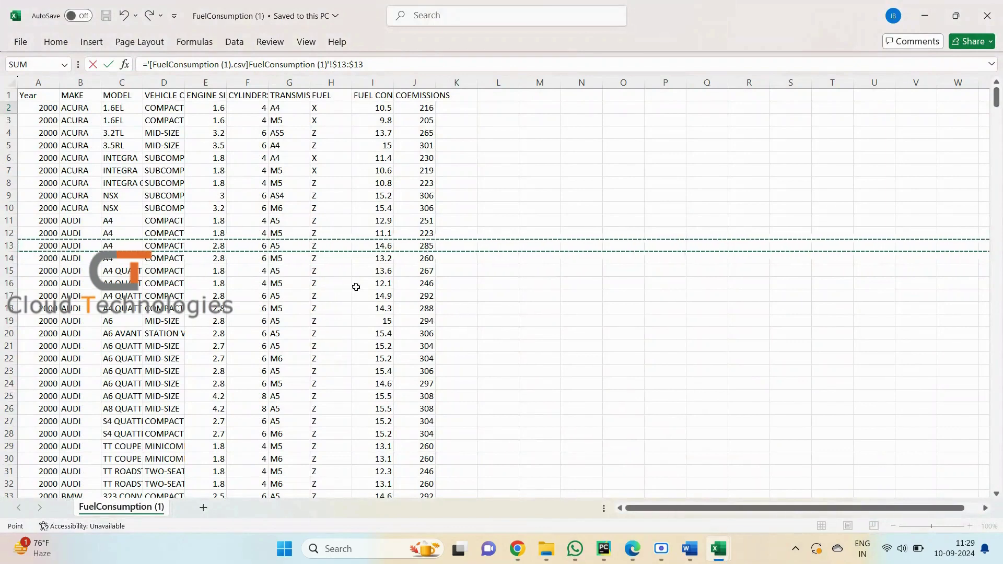
{"action": "mouse_move", "coordinate": [518, 549]}
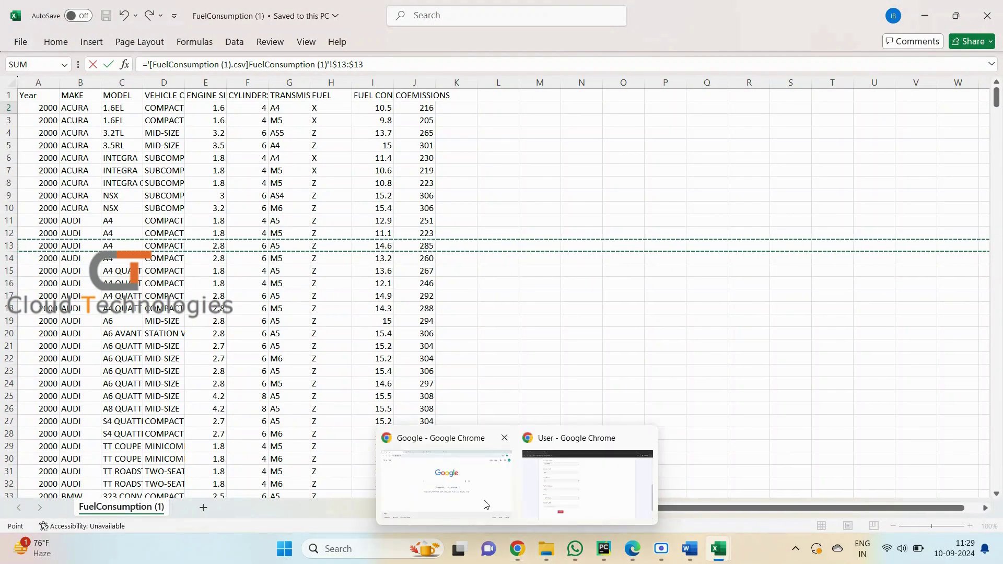
{"action": "left_click", "coordinate": [588, 485]}
{"action": "left_click", "coordinate": [274, 368]}
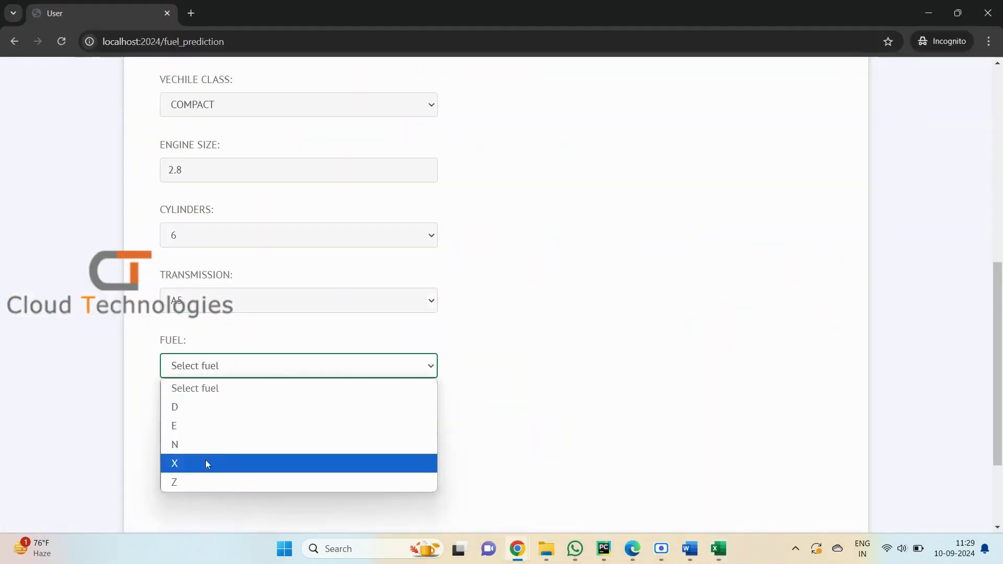
{"action": "left_click", "coordinate": [194, 483]}
- Enter row 13's CO emissions from Excel, 285, in the Chrome form and run the fuel consumption prediction
{"action": "left_click", "coordinate": [717, 550]}
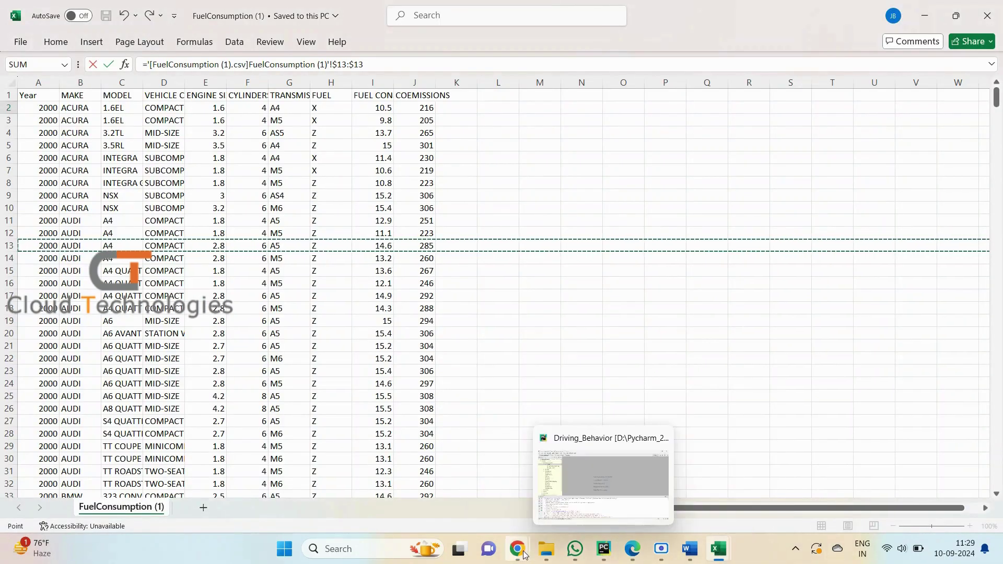
{"action": "mouse_move", "coordinate": [526, 555]}
{"action": "left_click", "coordinate": [555, 504]}
{"action": "left_click", "coordinate": [355, 431]}
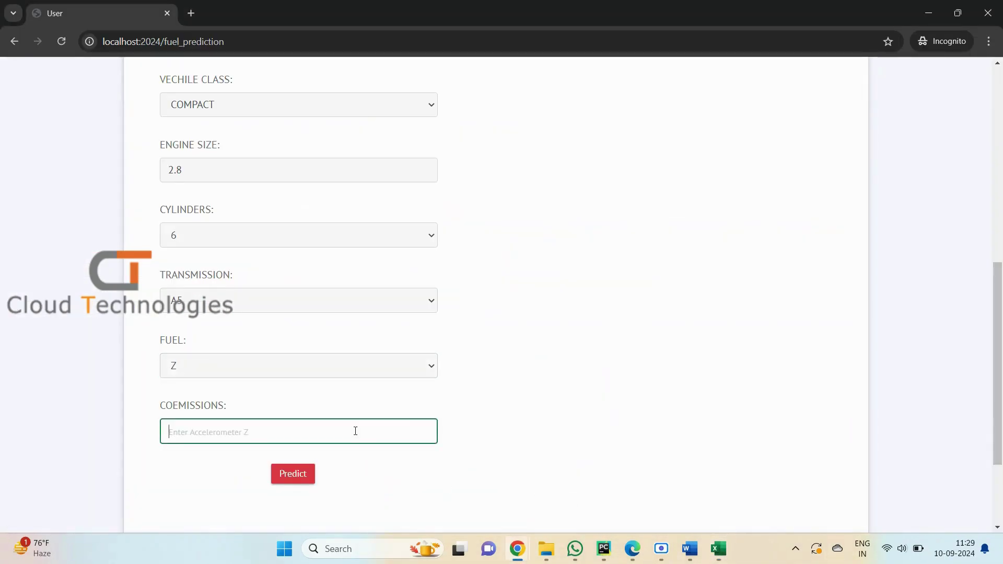
{"action": "type", "text": "285"}
{"action": "left_click", "coordinate": [304, 474]}
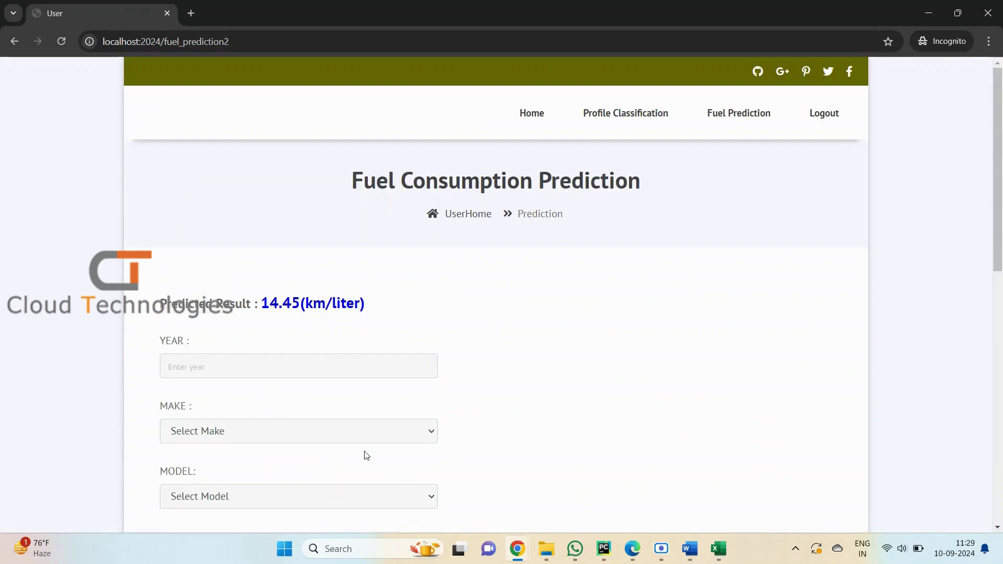
- Highlight the new predicted result, switch to FuelConsumption (1) in Excel, and mark fuel consumption cell I13 for comparison
{"action": "left_click_drag", "start_coordinate": [262, 303], "coordinate": [377, 305]}
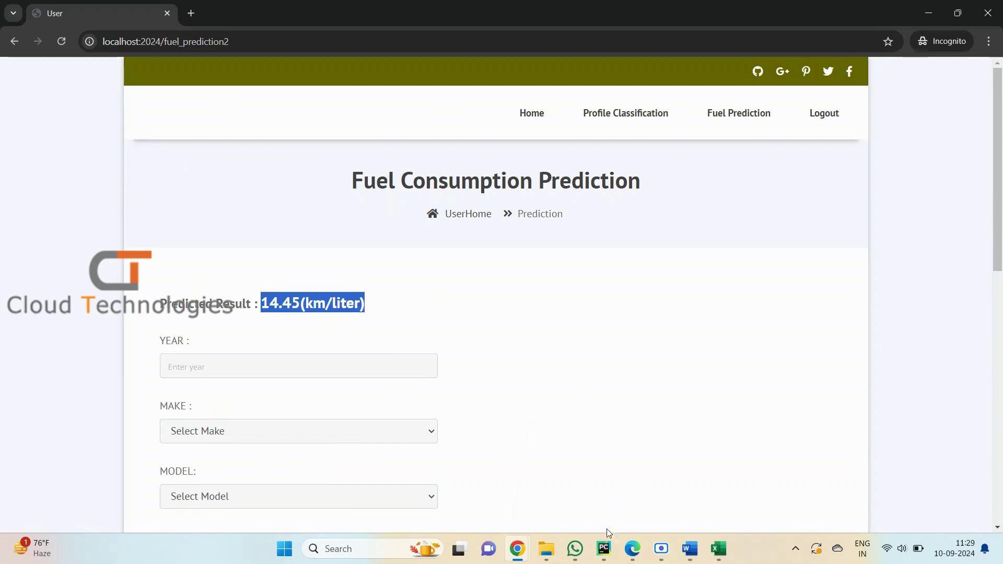
{"action": "mouse_move", "coordinate": [719, 549]}
{"action": "left_click", "coordinate": [644, 481]}
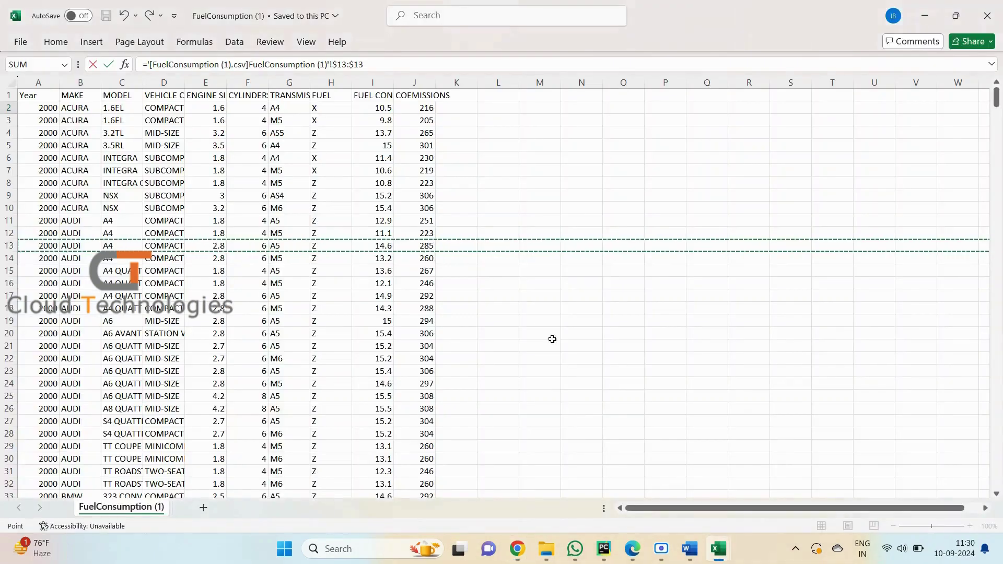
{"action": "left_click", "coordinate": [379, 242]}
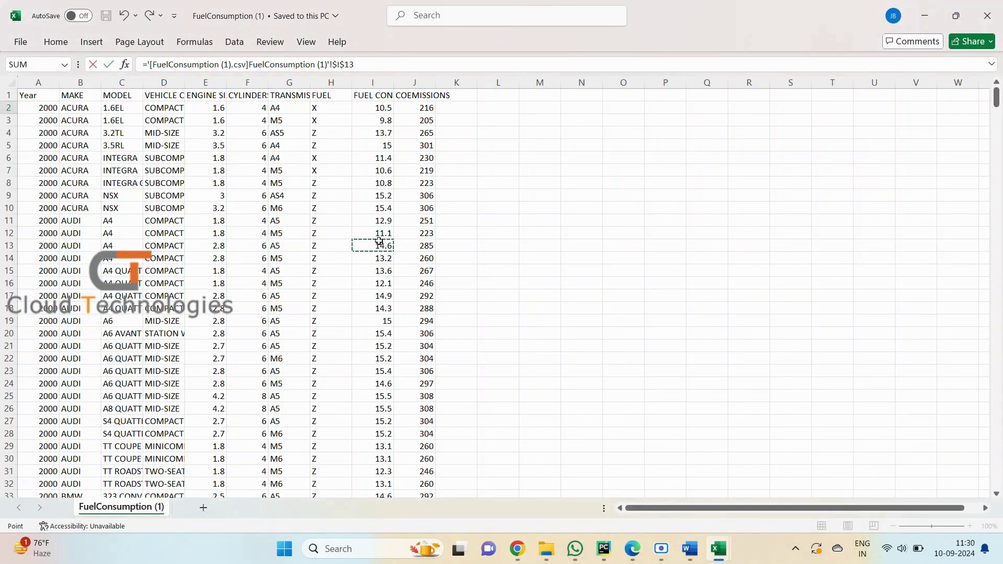
{"action": "mouse_move", "coordinate": [507, 554]}
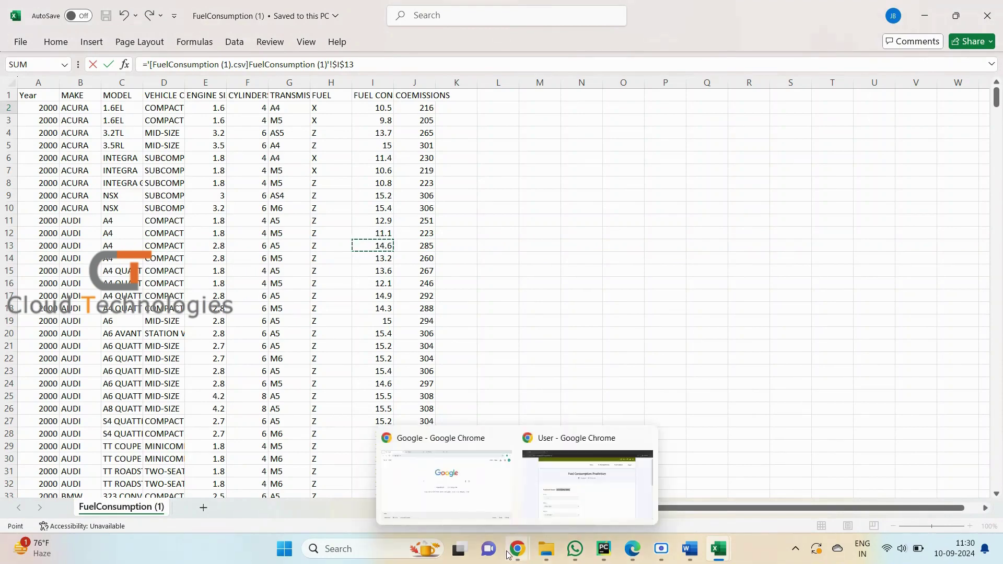
- Compare the predicted result in Chrome with fuel consumption cell I13 of FuelConsumption (1) in Excel
{"action": "left_click", "coordinate": [542, 479]}
{"action": "mouse_move", "coordinate": [717, 549]}
{"action": "left_click", "coordinate": [690, 502]}
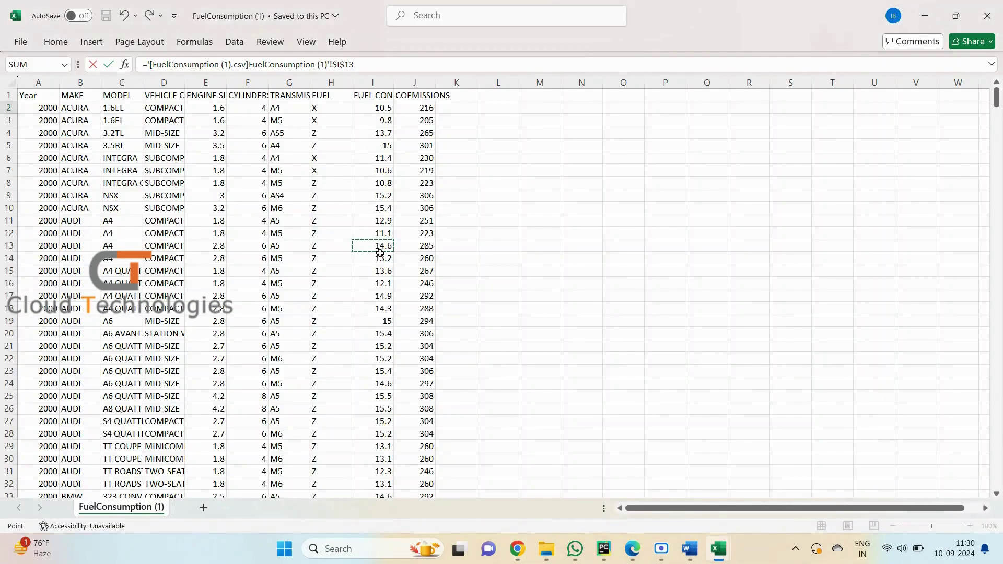
- Switch to Word and add the line "Like that ,it not shows the exact values ,shows approximate values only" below the notes
{"action": "left_click", "coordinate": [689, 550]}
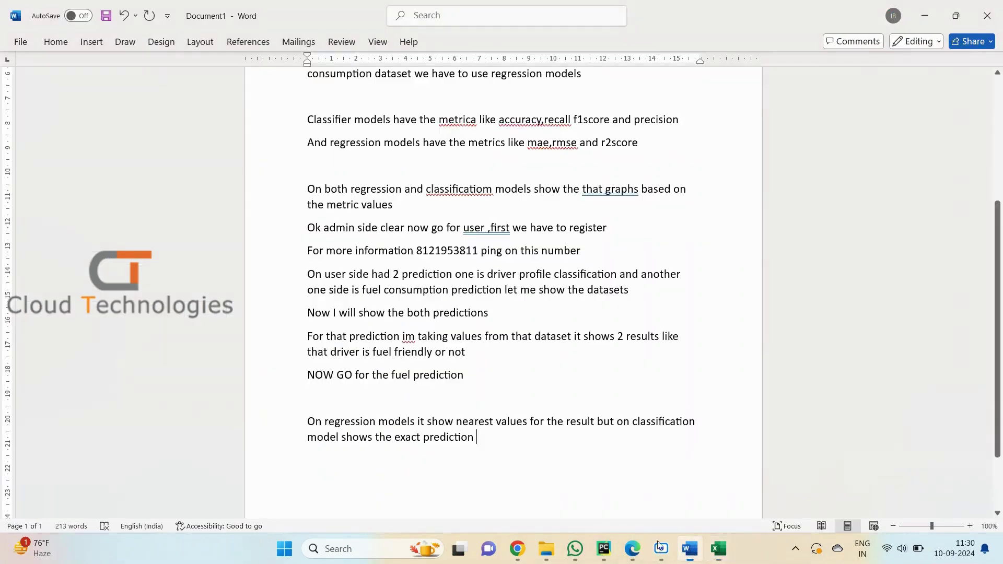
{"action": "type", "text": "L"}
{"action": "key", "text": "BackSpace"}
{"action": "type", "text": "Like that"}
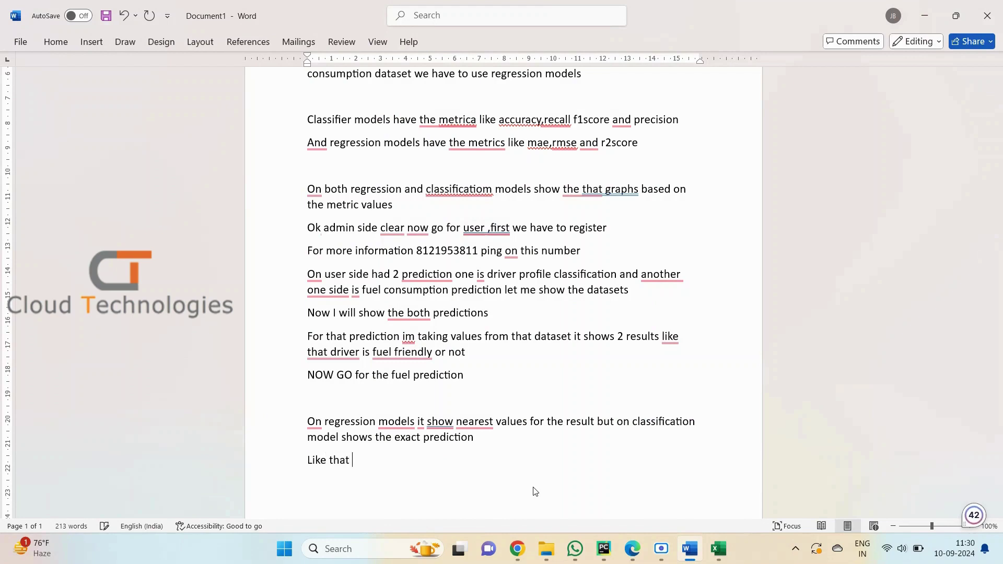
{"action": "key", "text": "BackSpace"}
{"action": "key", "text": "BackSpace"}
{"action": "key", "text": "BackSpace"}
{"action": "type", "text": ",it not shows the exact"}
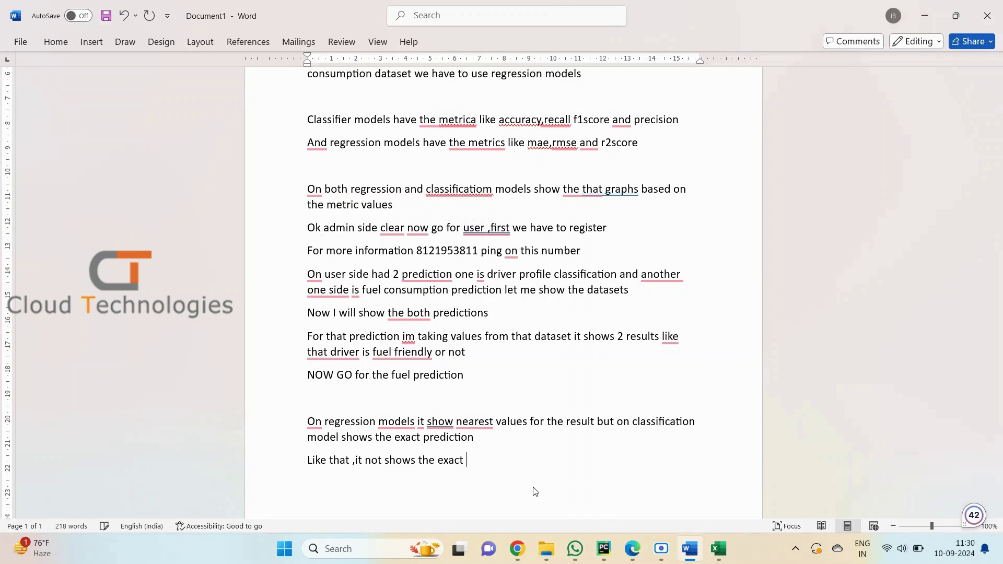
{"action": "type", "text": " values ,shows approx"}
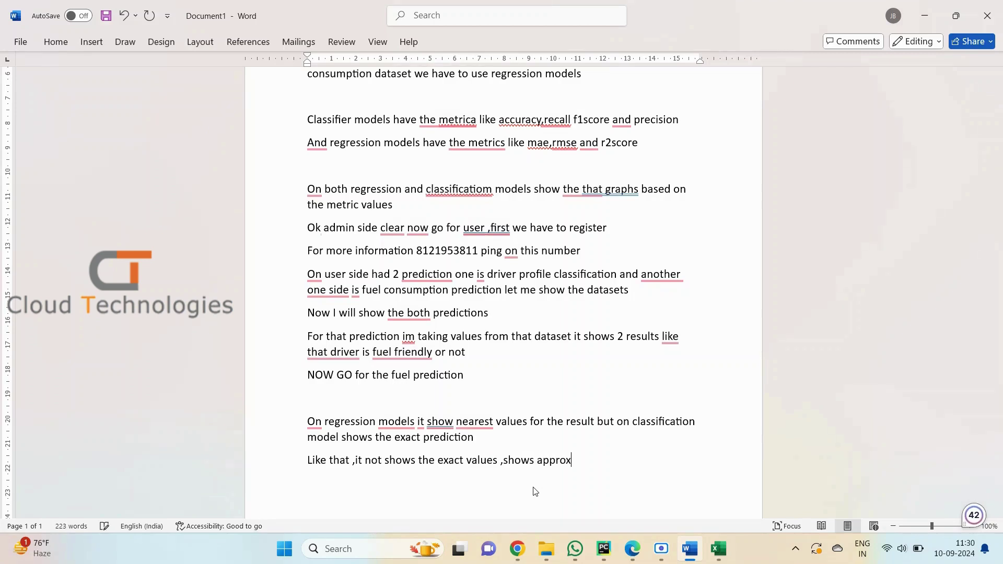
{"action": "type", "text": "mate values only"}
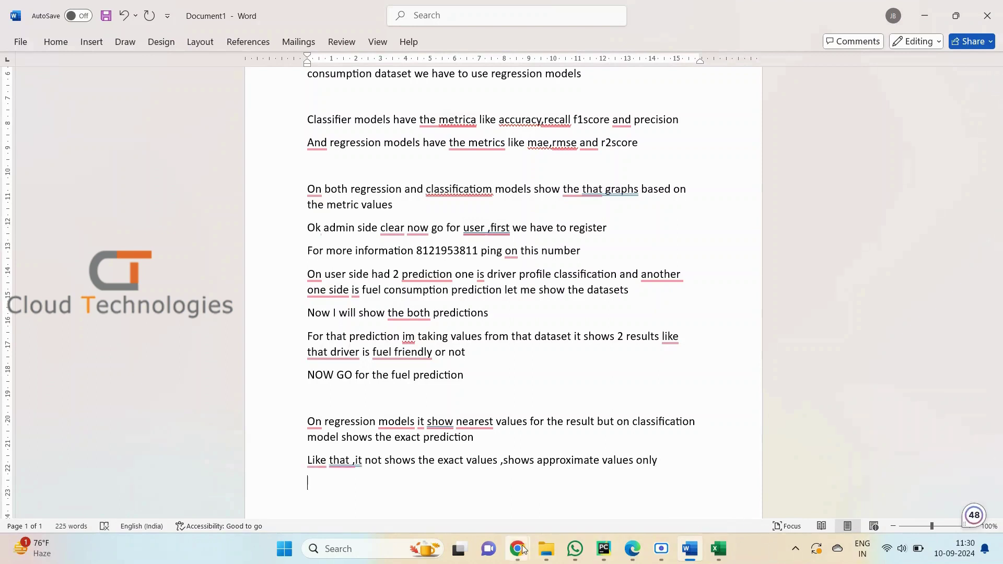
- Switch to Chrome, revisit the user's home, profile classification and fuel prediction pages, and log out of the user account
{"action": "mouse_move", "coordinate": [520, 548]}
{"action": "left_click", "coordinate": [549, 504]}
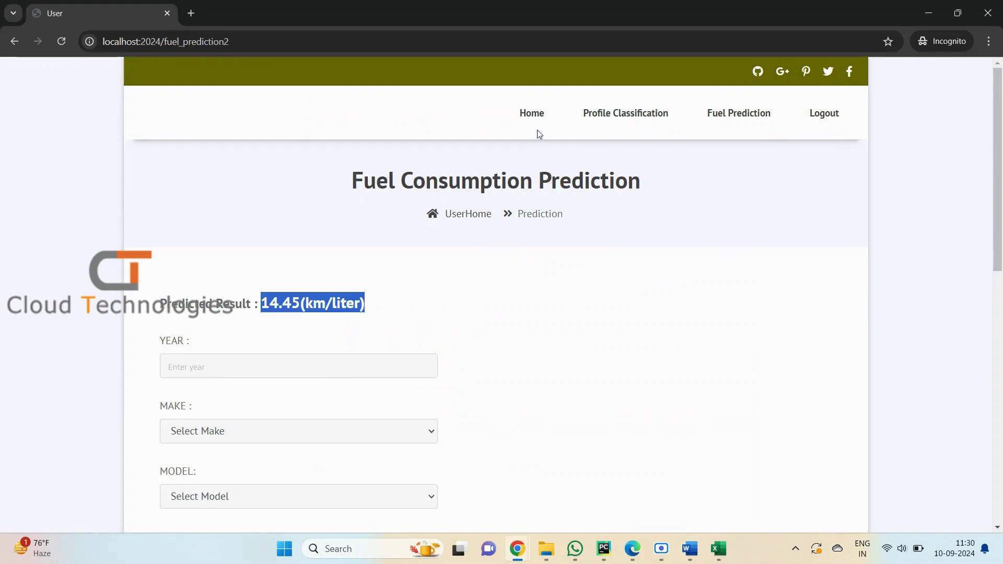
{"action": "left_click", "coordinate": [532, 115]}
{"action": "left_click", "coordinate": [616, 119]}
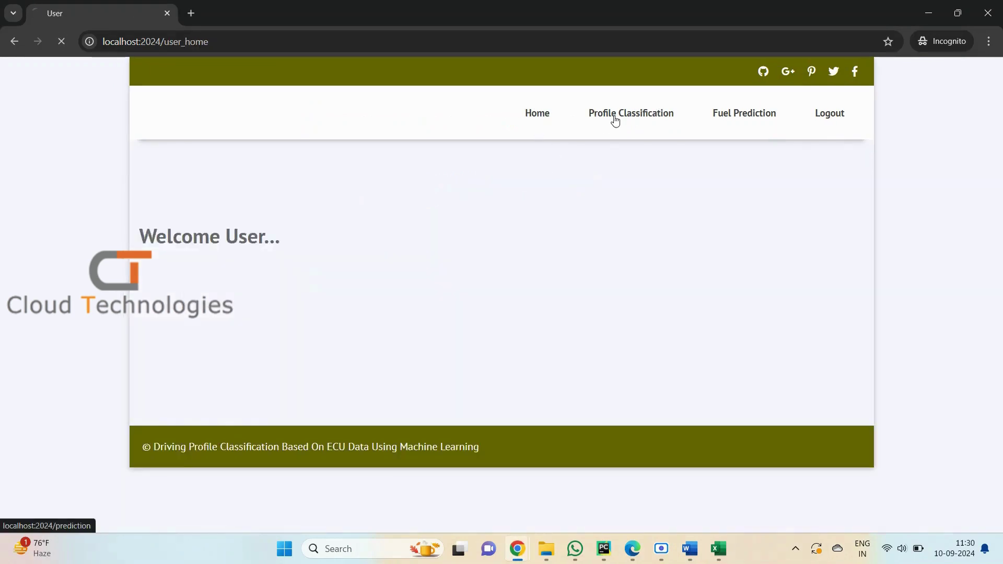
{"action": "left_click", "coordinate": [743, 113]}
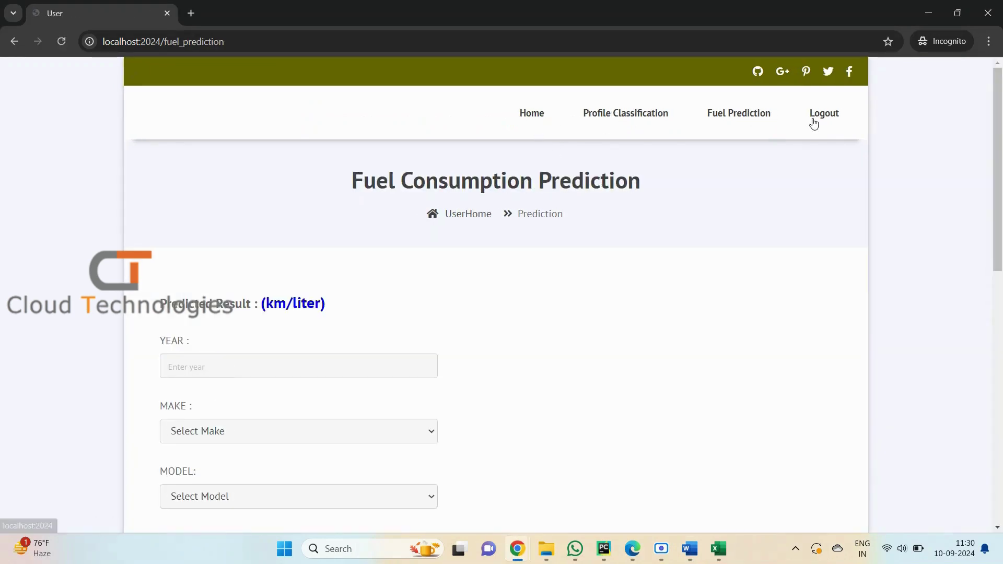
{"action": "left_click", "coordinate": [823, 120]}
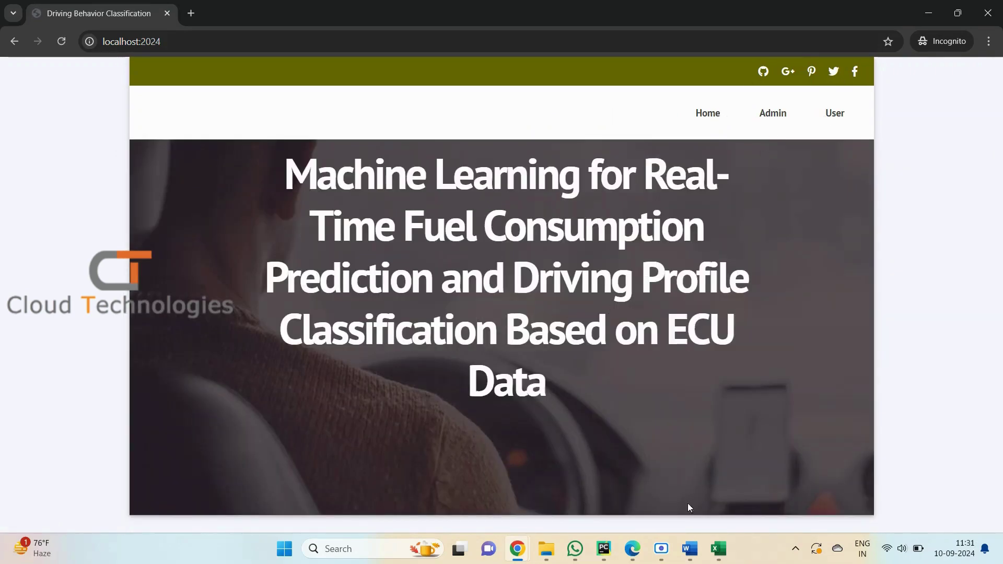
- Switch to Word and start a closing note on the new last line with "Like this"
{"action": "left_click", "coordinate": [690, 549]}
{"action": "type", "text": "ike this"}
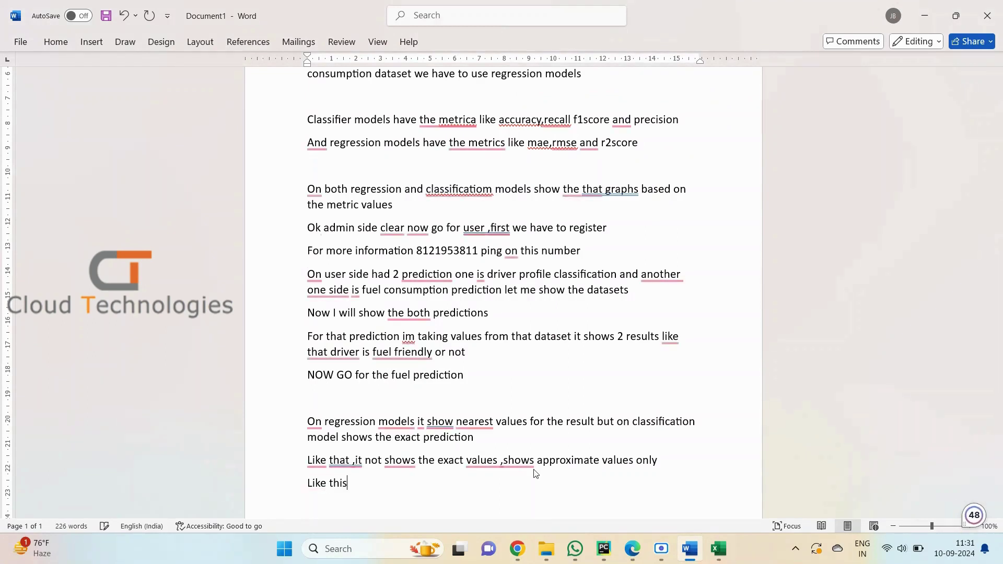